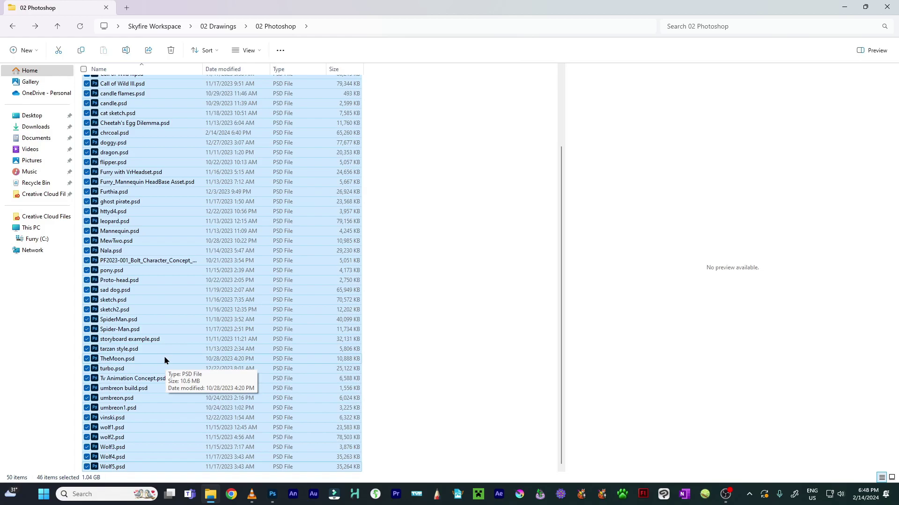
# - Look over the selected PSD files in the 02 Photoshop folder and open them in Photoshop
pyautogui.scroll(5, 164, 358)
pyautogui.scroll(-5, 196, 215)
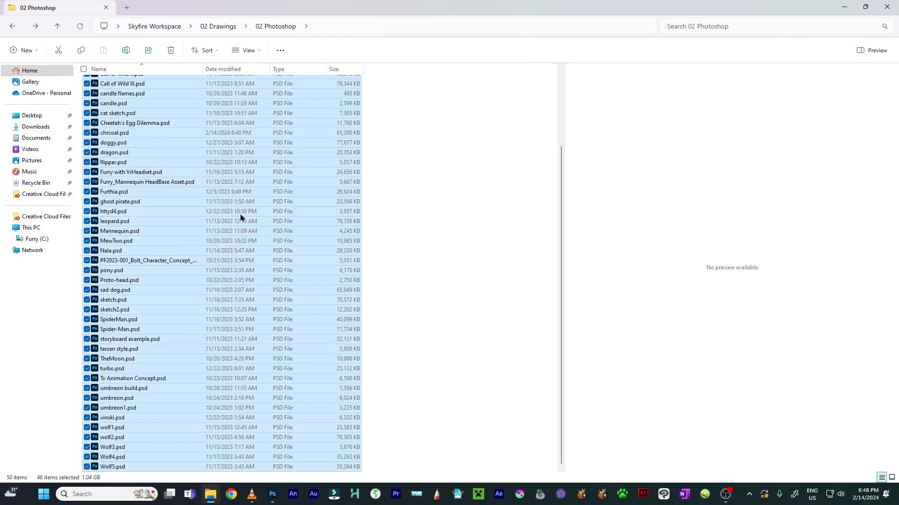
pyautogui.scroll(3, 337, 274)
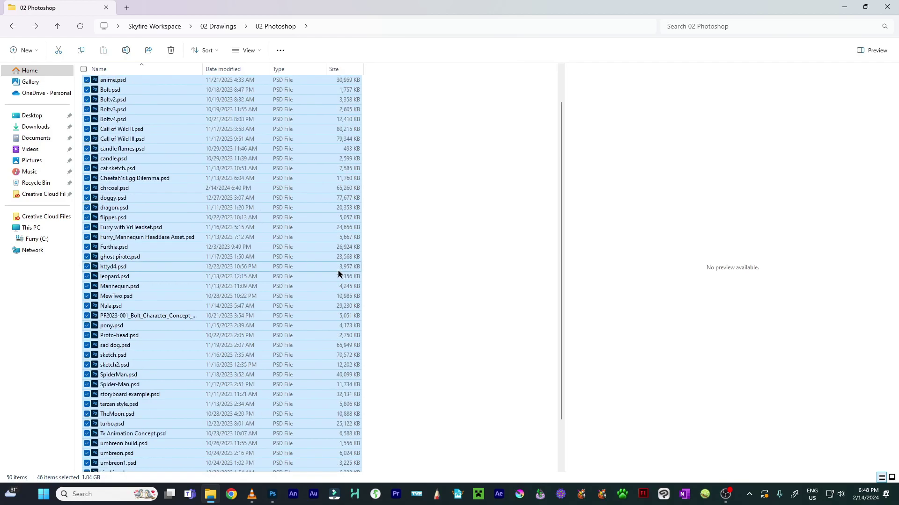
pyautogui.scroll(-3, 272, 196)
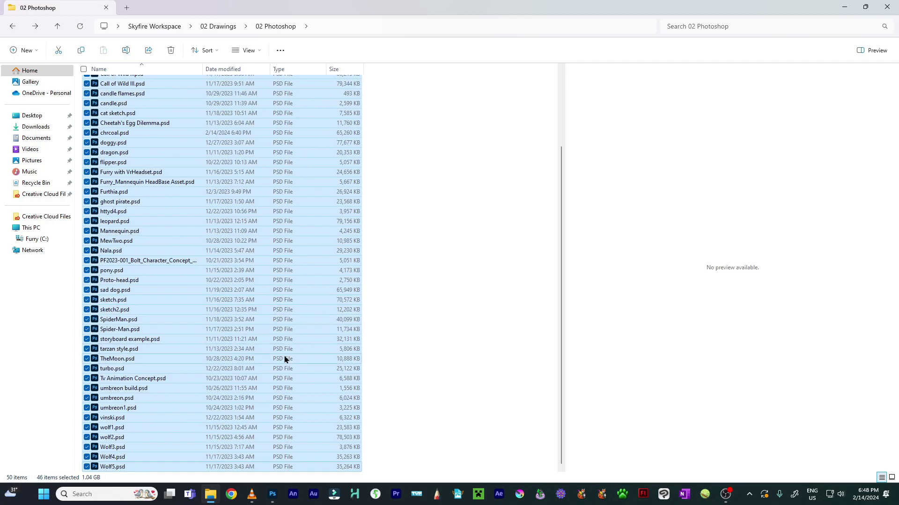
pyautogui.scroll(2, 246, 300)
pyautogui.moveTo(247, 299); pyautogui.dragTo(443, 280)
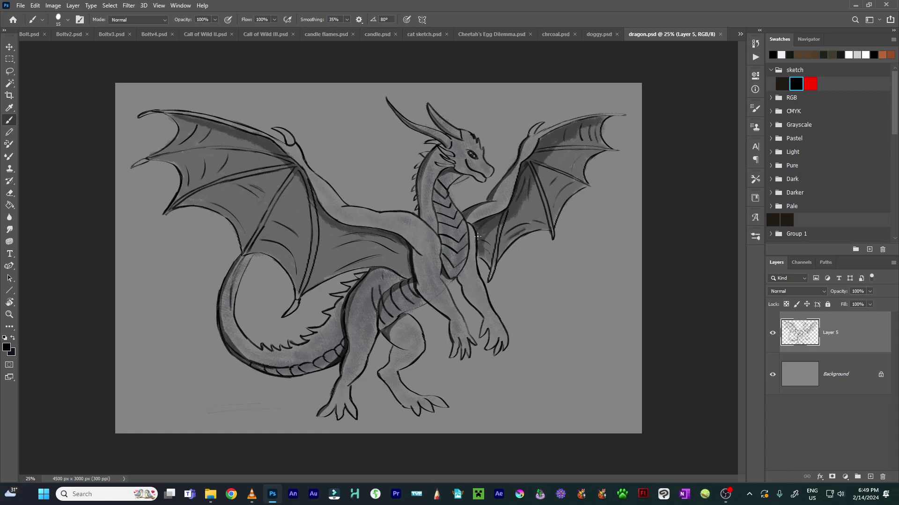
# - Examine the dragon drawing's wings, body and tail up close, and close dragon.psd
pyautogui.hotkey('ctrl', '+')
pyautogui.moveTo(476, 222); pyautogui.dragTo(517, 195)
pyautogui.moveTo(360, 218); pyautogui.dragTo(355, 267)
pyautogui.moveTo(469, 222); pyautogui.dragTo(461, 296)
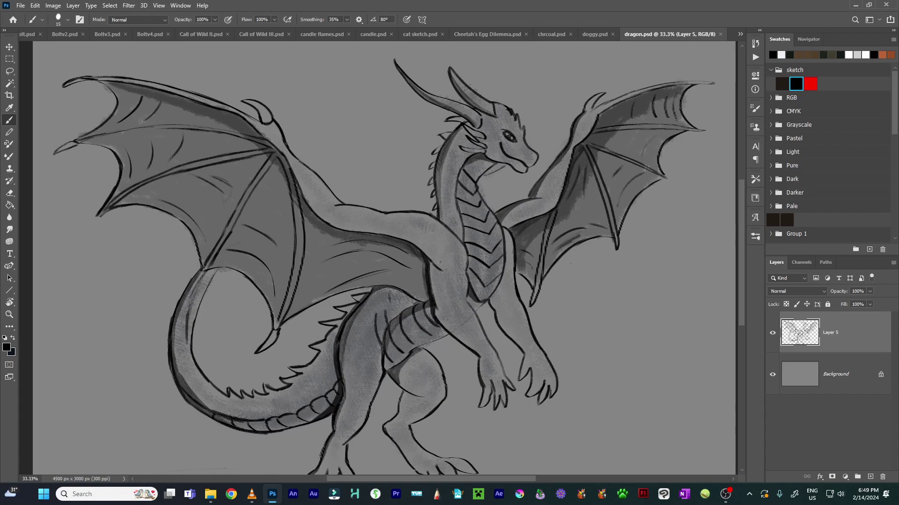
pyautogui.moveTo(476, 268)
pyautogui.mouseDown()
pyautogui.moveTo(473, 275)
pyautogui.moveTo(463, 236)
pyautogui.moveTo(494, 261)
pyautogui.moveTo(477, 255)
pyautogui.mouseUp()
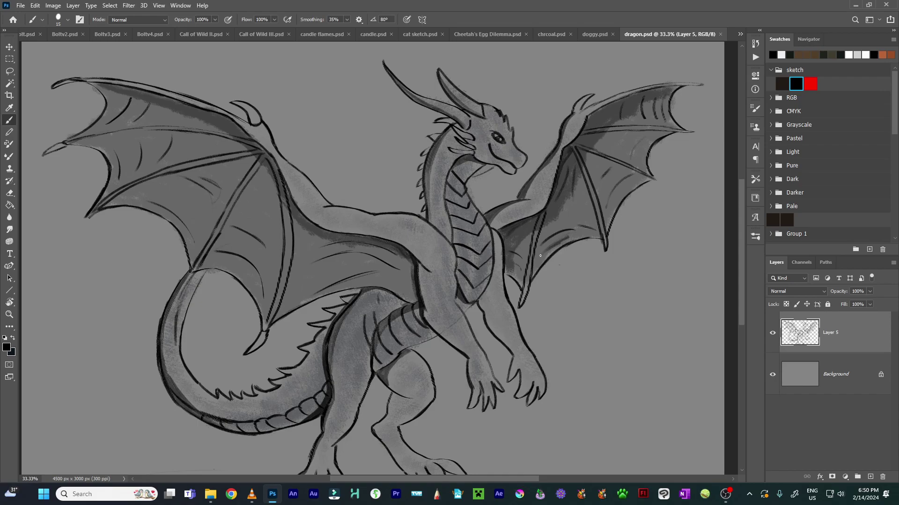
pyautogui.moveTo(559, 251)
pyautogui.mouseDown()
pyautogui.moveTo(549, 241)
pyautogui.moveTo(580, 281)
pyautogui.moveTo(556, 270)
pyautogui.moveTo(543, 241)
pyautogui.moveTo(553, 240)
pyautogui.mouseUp()
pyautogui.moveTo(461, 164); pyautogui.dragTo(458, 182)
pyautogui.moveTo(550, 218); pyautogui.dragTo(564, 187)
pyautogui.moveTo(519, 245)
pyautogui.mouseDown()
pyautogui.moveTo(510, 267)
pyautogui.moveTo(499, 266)
pyautogui.moveTo(488, 321)
pyautogui.moveTo(538, 297)
pyautogui.moveTo(512, 297)
pyautogui.moveTo(512, 245)
pyautogui.moveTo(473, 242)
pyautogui.moveTo(474, 251)
pyautogui.moveTo(503, 227)
pyautogui.moveTo(486, 248)
pyautogui.mouseUp()
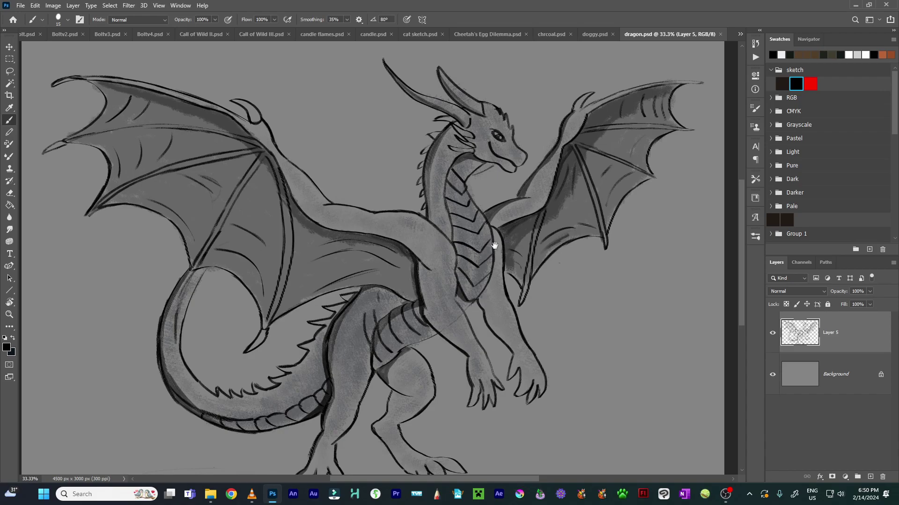
pyautogui.moveTo(472, 276)
pyautogui.mouseDown()
pyautogui.moveTo(476, 263)
pyautogui.moveTo(454, 262)
pyautogui.moveTo(467, 273)
pyautogui.mouseUp()
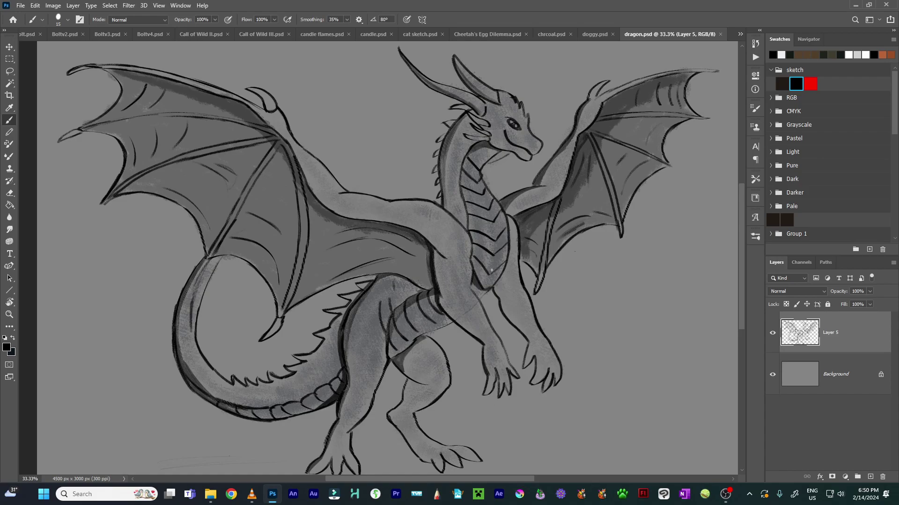
pyautogui.hotkey('ctrl', 'w')
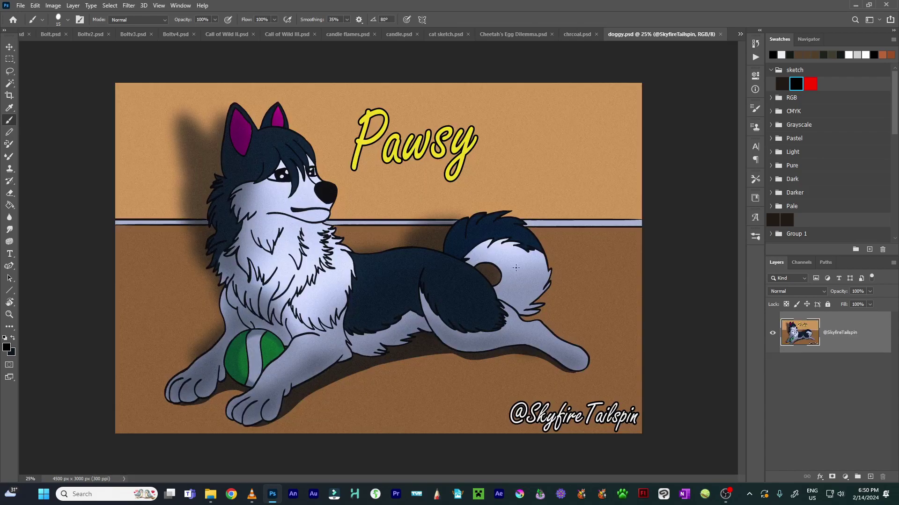
# - Examine the husky illustration from the head and ball to the tail and lettering, and close doggy.psd
pyautogui.hotkey('ctrl', '+')
pyautogui.moveTo(511, 278); pyautogui.dragTo(400, 354)
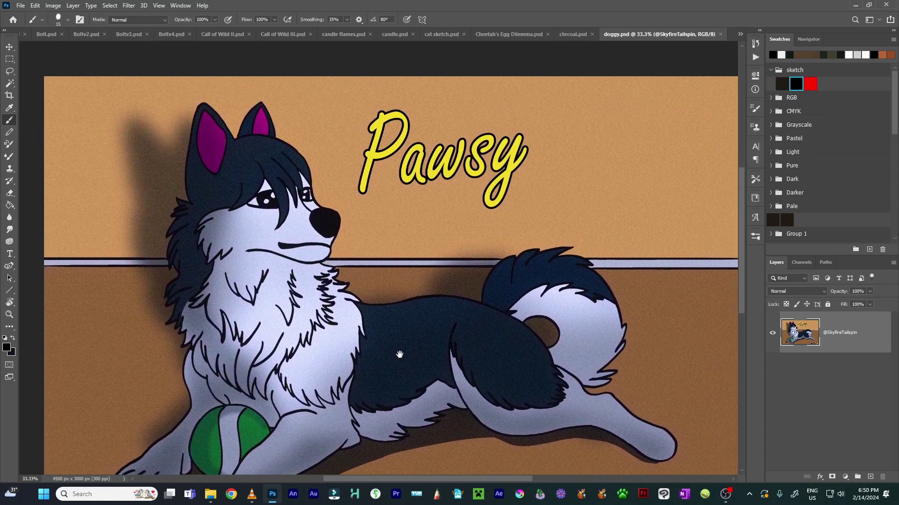
pyautogui.moveTo(473, 351); pyautogui.dragTo(506, 325)
pyautogui.moveTo(359, 274); pyautogui.dragTo(365, 212)
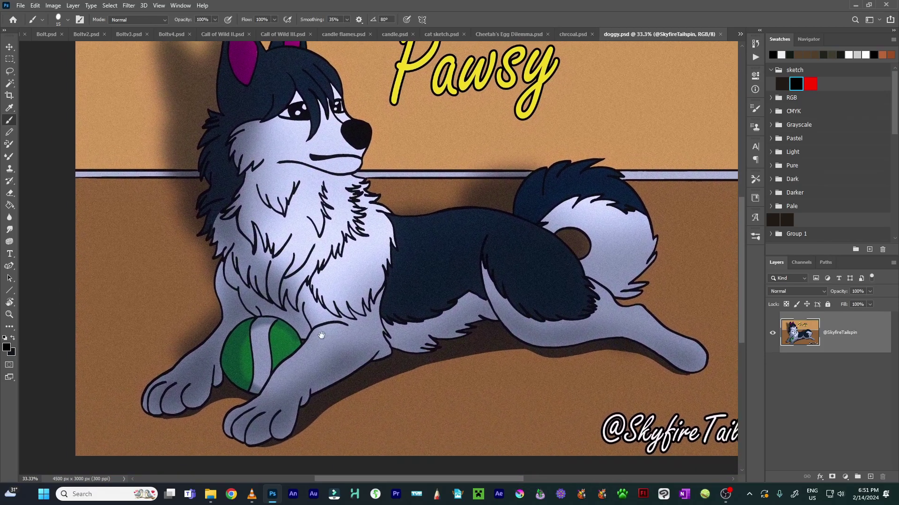
pyautogui.moveTo(384, 309); pyautogui.dragTo(611, 411)
pyautogui.moveTo(456, 322)
pyautogui.mouseDown()
pyautogui.moveTo(361, 216)
pyautogui.moveTo(346, 230)
pyautogui.moveTo(384, 256)
pyautogui.moveTo(375, 245)
pyautogui.moveTo(371, 275)
pyautogui.moveTo(295, 215)
pyautogui.moveTo(447, 294)
pyautogui.moveTo(411, 297)
pyautogui.moveTo(437, 259)
pyautogui.moveTo(399, 252)
pyautogui.mouseUp()
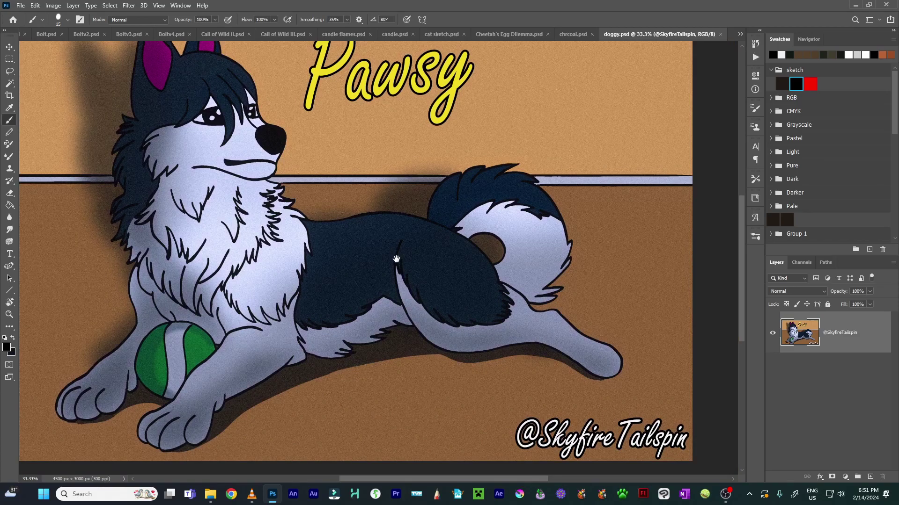
pyautogui.moveTo(297, 273)
pyautogui.mouseDown()
pyautogui.moveTo(357, 306)
pyautogui.moveTo(353, 313)
pyautogui.moveTo(411, 323)
pyautogui.moveTo(392, 331)
pyautogui.moveTo(412, 321)
pyautogui.moveTo(439, 330)
pyautogui.mouseUp()
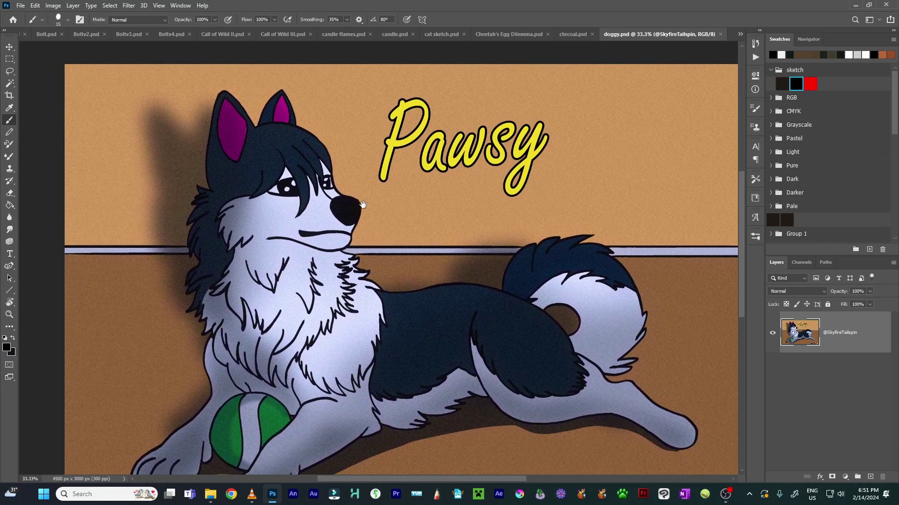
pyautogui.moveTo(497, 224); pyautogui.dragTo(429, 239)
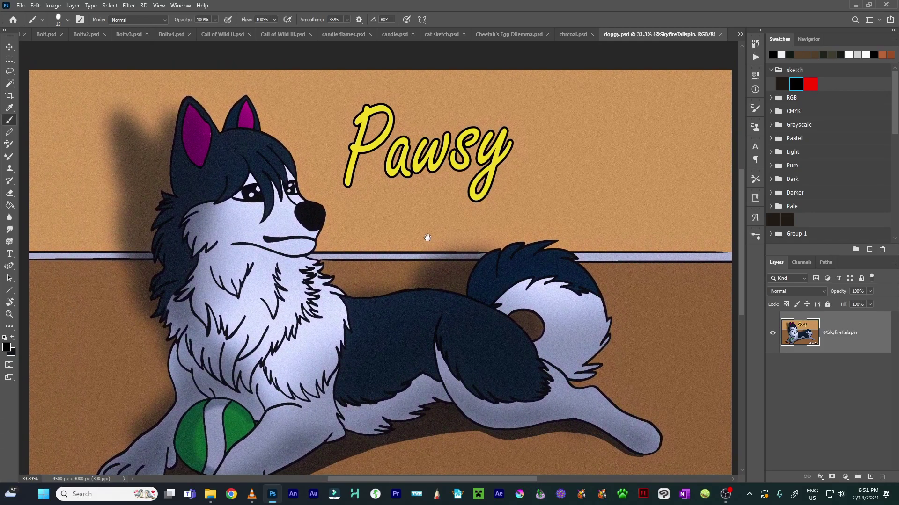
pyautogui.moveTo(487, 226); pyautogui.dragTo(473, 225)
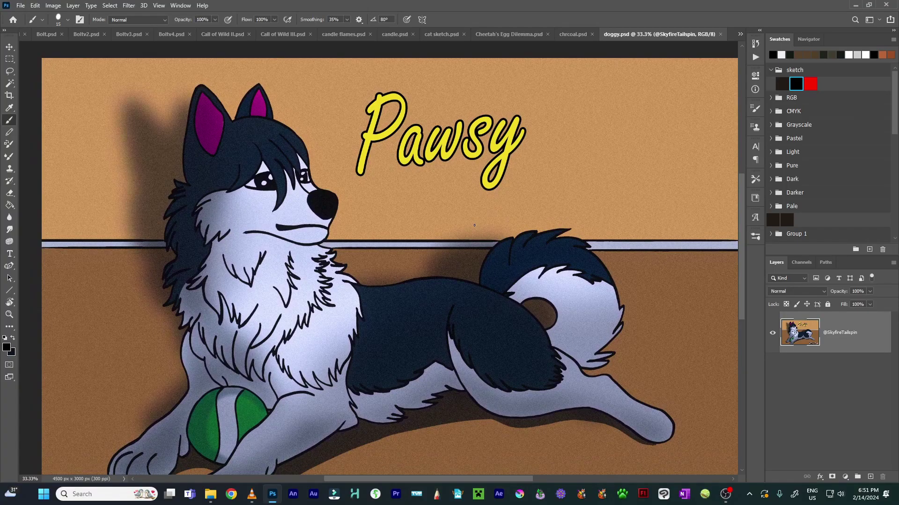
pyautogui.hotkey('ctrl', 'w')
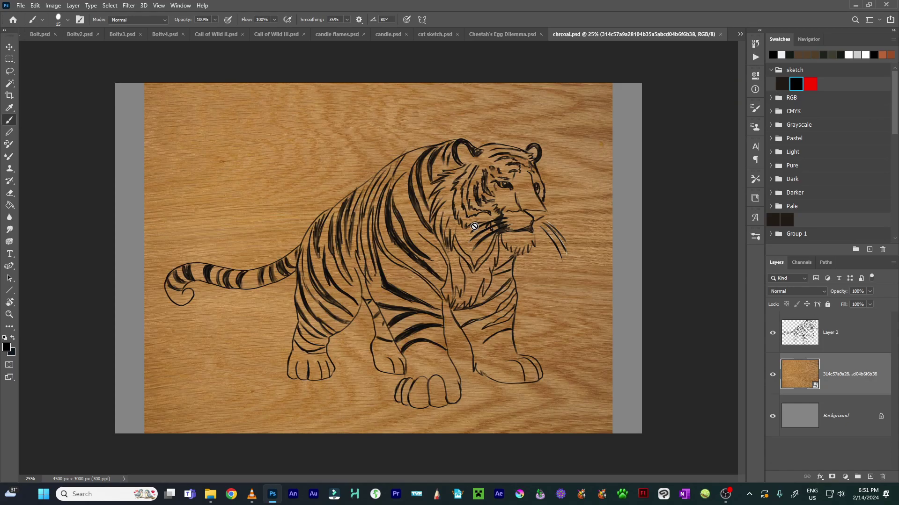
# - Hide and show Layer 2 to compare the tiger sketch with the wood texture, and inspect the stripes up close
pyautogui.click(773, 333)
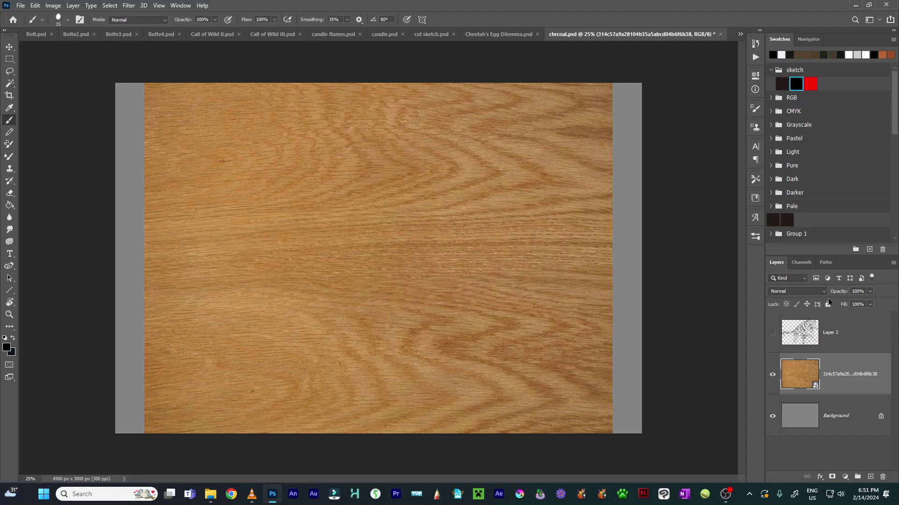
pyautogui.click(772, 333)
pyautogui.hotkey('ctrl', '+')
pyautogui.hotkey('ctrl', '+')
pyautogui.hotkey('ctrl', '+')
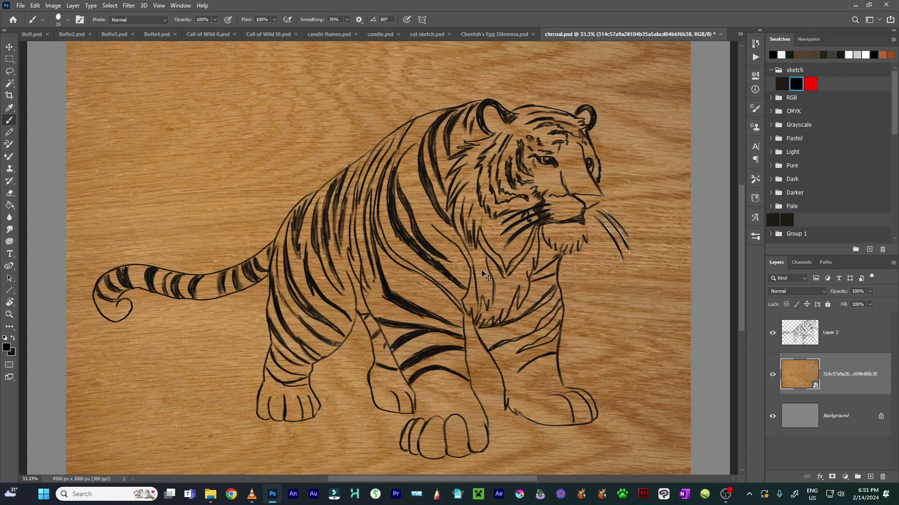
pyautogui.moveTo(561, 221); pyautogui.dragTo(357, 387)
pyautogui.moveTo(449, 298)
pyautogui.mouseDown()
pyautogui.moveTo(493, 226)
pyautogui.moveTo(465, 225)
pyautogui.moveTo(538, 241)
pyautogui.mouseUp()
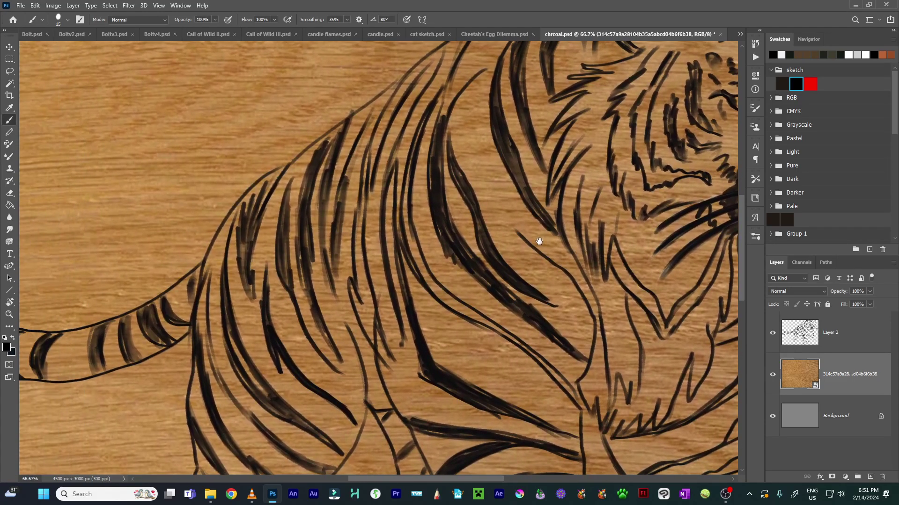
# - Choose the charcoal 2 brush from the Favorites and try a stroke on Layer 2 over the tiger's body, undoing it
pyautogui.click(759, 239)
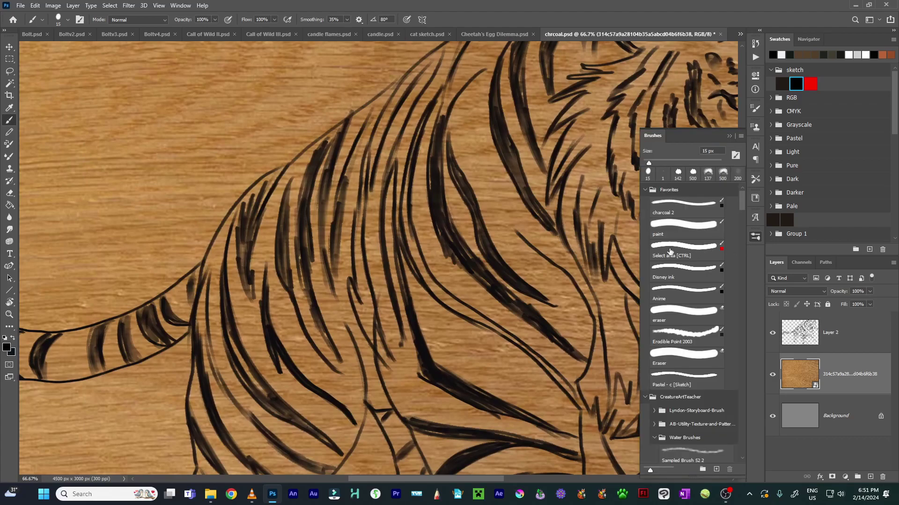
pyautogui.click(669, 210)
pyautogui.click(402, 329)
pyautogui.press('Escape')
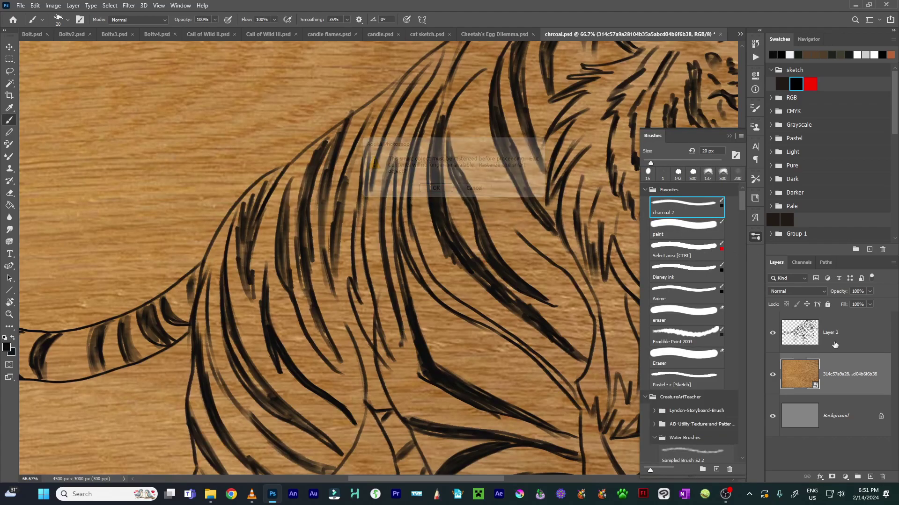
pyautogui.click(837, 335)
pyautogui.moveTo(439, 334); pyautogui.dragTo(465, 356)
pyautogui.hotkey('ctrl', 'z')
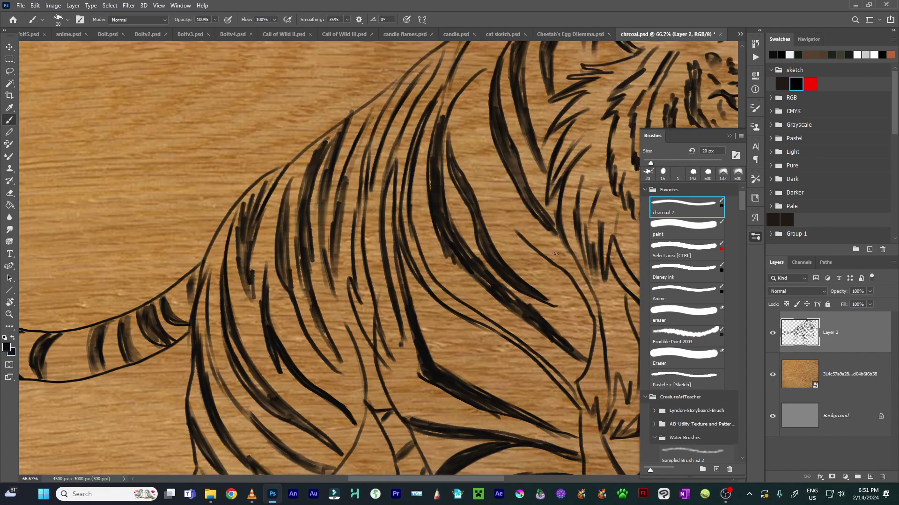
# - Put away the brush presets and examine the tiger's face, chest and body stripes at several magnifications
pyautogui.moveTo(555, 253); pyautogui.dragTo(415, 236)
pyautogui.click(729, 136)
pyautogui.moveTo(588, 169); pyautogui.dragTo(476, 246)
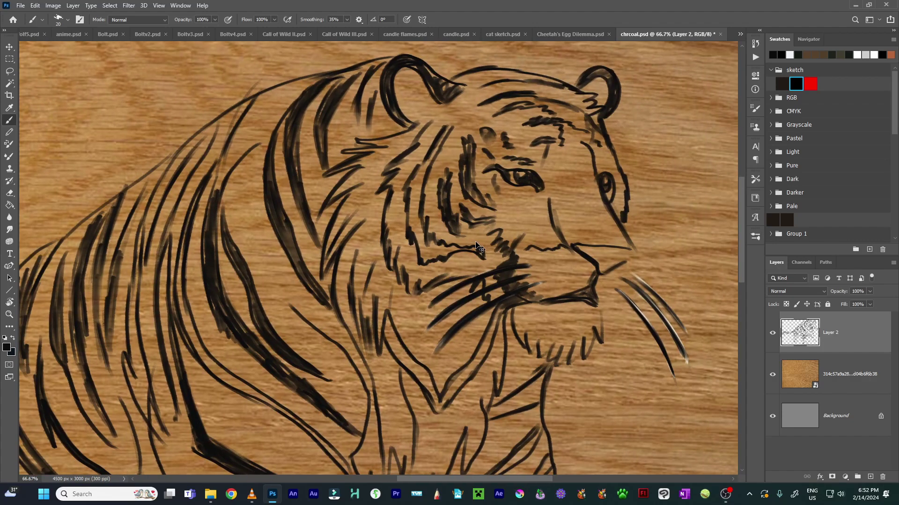
pyautogui.hotkey('ctrl', '-')
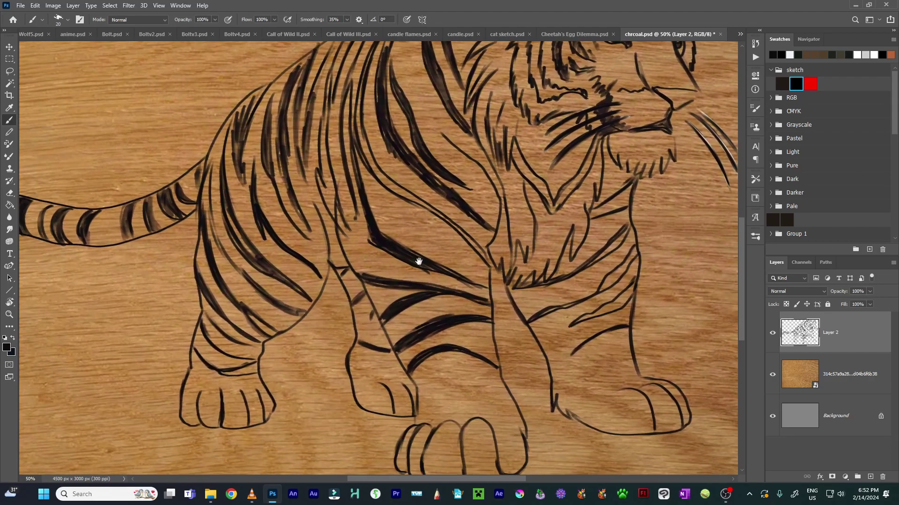
pyautogui.moveTo(460, 293)
pyautogui.mouseDown()
pyautogui.moveTo(445, 279)
pyautogui.moveTo(429, 290)
pyautogui.mouseUp()
pyautogui.moveTo(480, 243); pyautogui.dragTo(467, 277)
pyautogui.moveTo(405, 250)
pyautogui.mouseDown()
pyautogui.moveTo(403, 268)
pyautogui.moveTo(366, 275)
pyautogui.moveTo(611, 271)
pyautogui.moveTo(422, 281)
pyautogui.moveTo(376, 302)
pyautogui.moveTo(321, 304)
pyautogui.moveTo(395, 267)
pyautogui.moveTo(432, 176)
pyautogui.moveTo(490, 197)
pyautogui.moveTo(443, 276)
pyautogui.moveTo(421, 280)
pyautogui.moveTo(436, 271)
pyautogui.mouseUp()
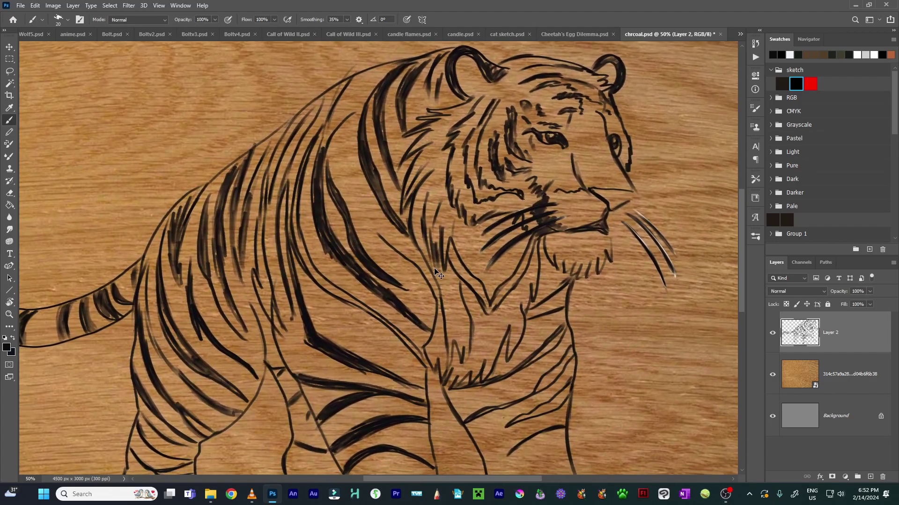
pyautogui.scroll(-1, 435, 271)
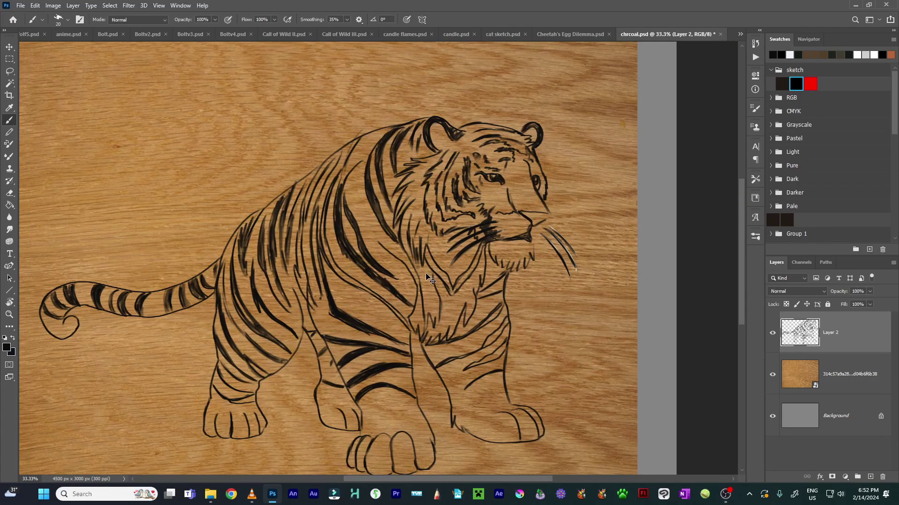
pyautogui.moveTo(404, 302)
pyautogui.mouseDown()
pyautogui.moveTo(481, 280)
pyautogui.moveTo(409, 301)
pyautogui.mouseUp()
pyautogui.hotkey('ctrl', '+')
pyautogui.hotkey('ctrl', '+')
pyautogui.moveTo(691, 152); pyautogui.dragTo(476, 415)
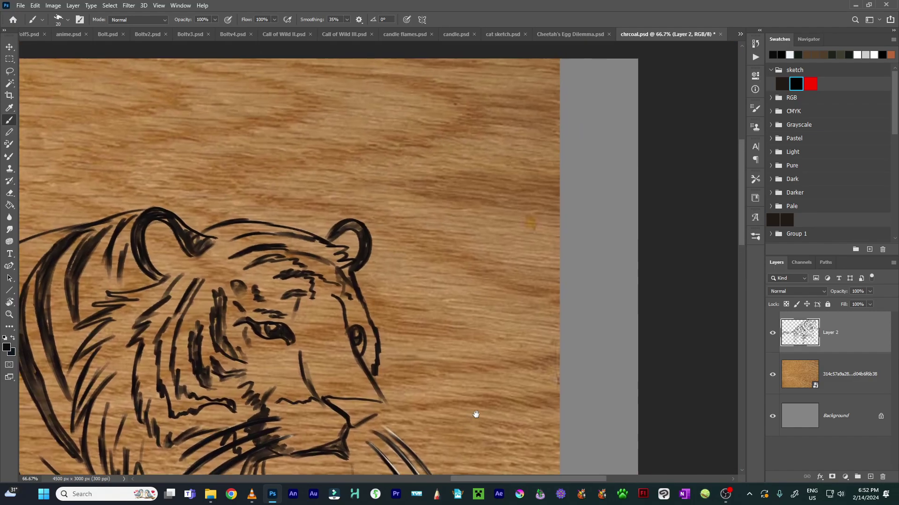
pyautogui.moveTo(506, 276); pyautogui.dragTo(685, 322)
# - Hide Layer 2 to examine the bare wood grain texture, and show the tiger sketch again
pyautogui.click(773, 333)
pyautogui.scroll(-2, 475, 257)
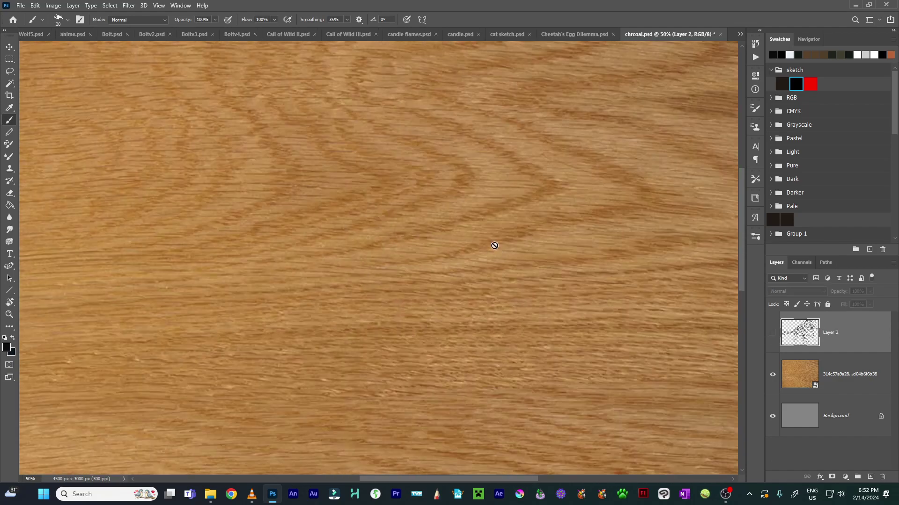
pyautogui.moveTo(484, 286); pyautogui.dragTo(519, 208)
pyautogui.hotkey('ctrl', '-')
pyautogui.moveTo(447, 177); pyautogui.dragTo(448, 205)
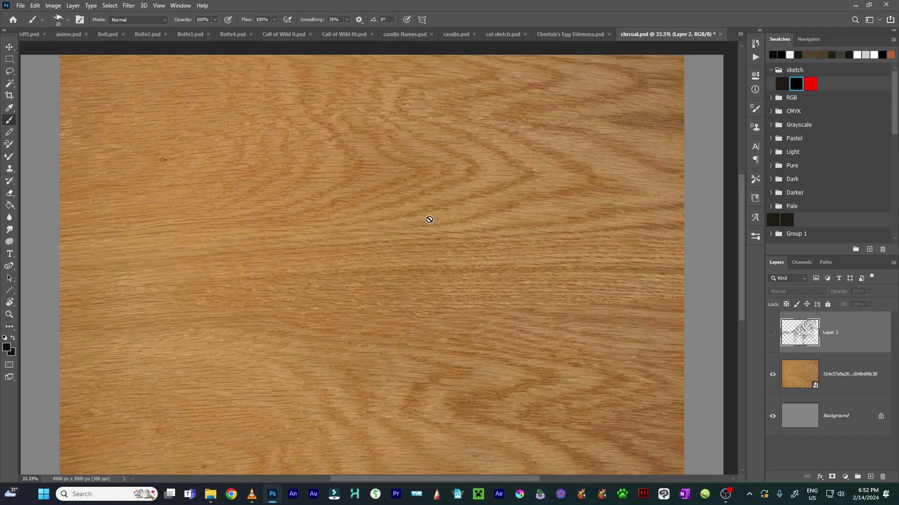
pyautogui.moveTo(420, 209); pyautogui.dragTo(409, 167)
pyautogui.click(772, 333)
pyautogui.moveTo(470, 310); pyautogui.dragTo(530, 315)
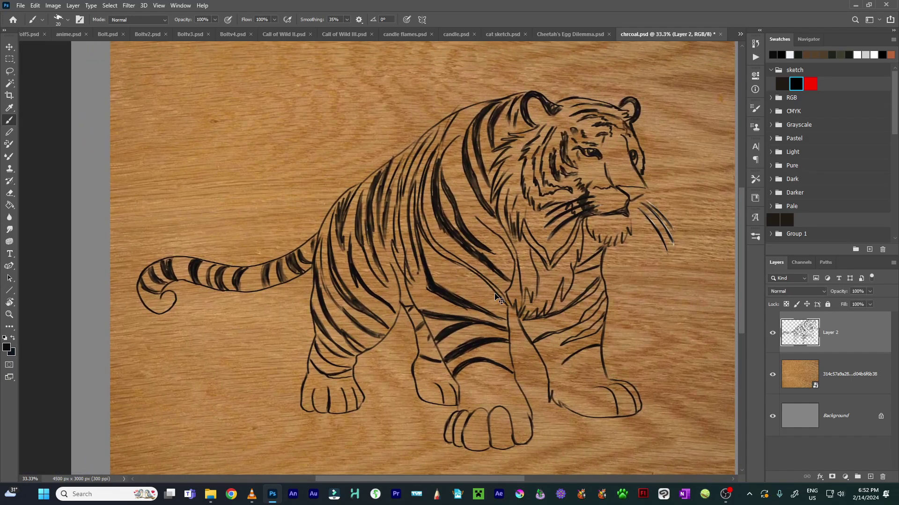
# - Close chrcoal.psd without saving its changes, and close Cheetah's Egg Dilemma.psd
pyautogui.hotkey('ctrl', 'w')
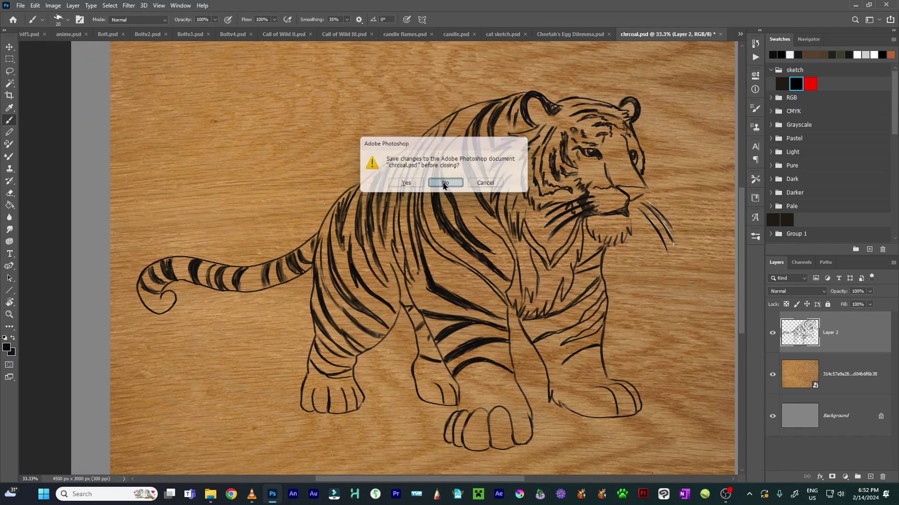
pyautogui.click(444, 183)
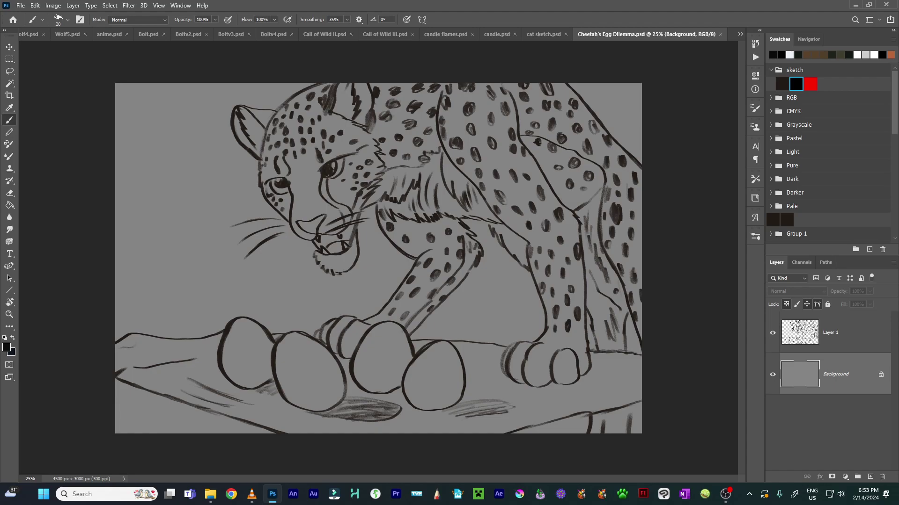
pyautogui.hotkey('ctrl', 'w')
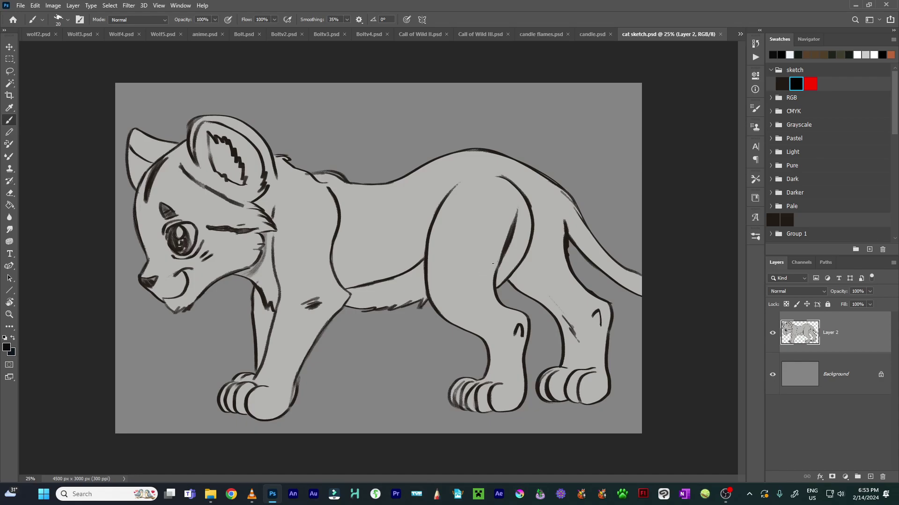
# - Examine the linework of the cub in cat sketch.psd up close, from the head to the hind legs
pyautogui.hotkey('ctrl', '+')
pyautogui.moveTo(562, 225); pyautogui.dragTo(630, 239)
pyautogui.moveTo(572, 256); pyautogui.dragTo(529, 246)
pyautogui.moveTo(456, 256)
pyautogui.mouseDown()
pyautogui.moveTo(504, 259)
pyautogui.moveTo(422, 261)
pyautogui.moveTo(396, 237)
pyautogui.moveTo(449, 225)
pyautogui.moveTo(440, 268)
pyautogui.moveTo(430, 267)
pyautogui.mouseUp()
pyautogui.moveTo(375, 277); pyautogui.dragTo(360, 275)
pyautogui.moveTo(527, 319)
pyautogui.mouseDown()
pyautogui.moveTo(515, 302)
pyautogui.moveTo(545, 292)
pyautogui.moveTo(540, 309)
pyautogui.mouseUp()
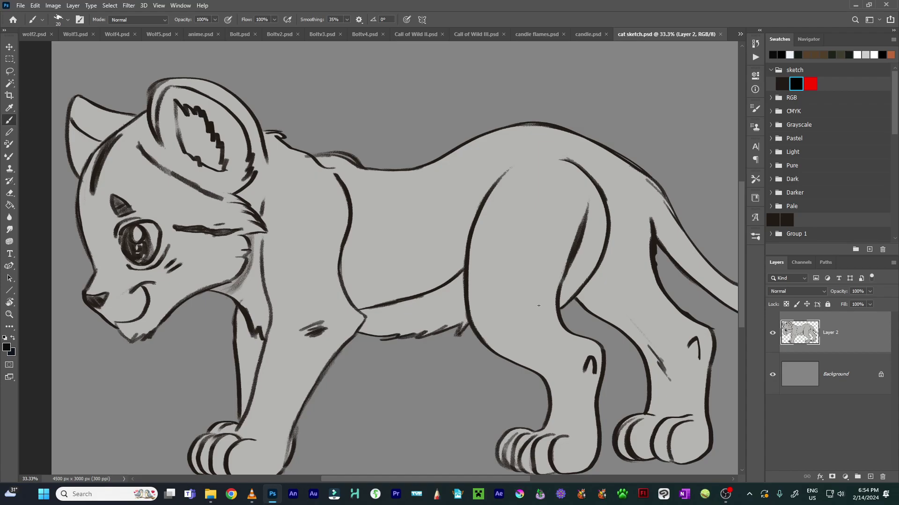
pyautogui.moveTo(562, 283)
pyautogui.mouseDown()
pyautogui.moveTo(459, 269)
pyautogui.moveTo(555, 278)
pyautogui.mouseUp()
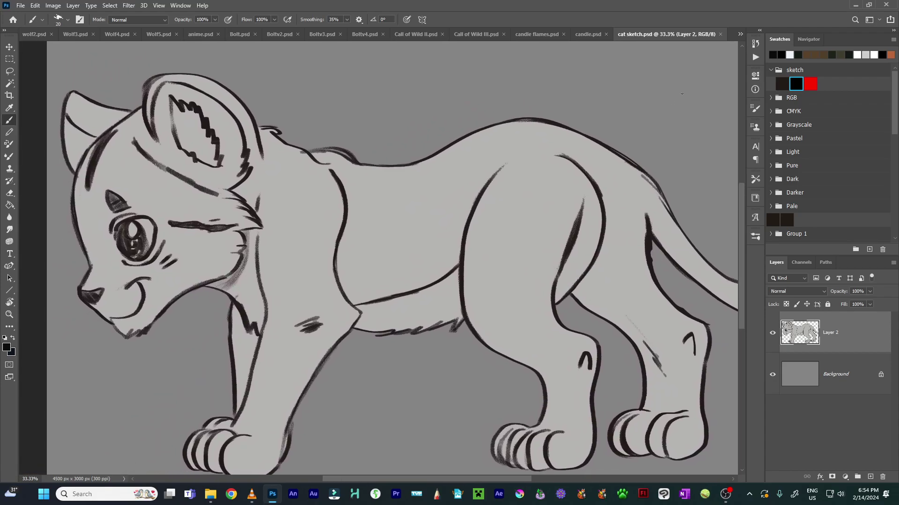
# - Look over the cub's full body linework from head to paws and close cat sketch.psd
pyautogui.moveTo(449, 250)
pyautogui.mouseDown()
pyautogui.moveTo(481, 224)
pyautogui.moveTo(415, 244)
pyautogui.moveTo(377, 226)
pyautogui.moveTo(336, 164)
pyautogui.mouseUp()
pyautogui.moveTo(395, 163); pyautogui.dragTo(365, 184)
pyautogui.moveTo(440, 251)
pyautogui.mouseDown()
pyautogui.moveTo(416, 222)
pyautogui.moveTo(428, 237)
pyautogui.mouseUp()
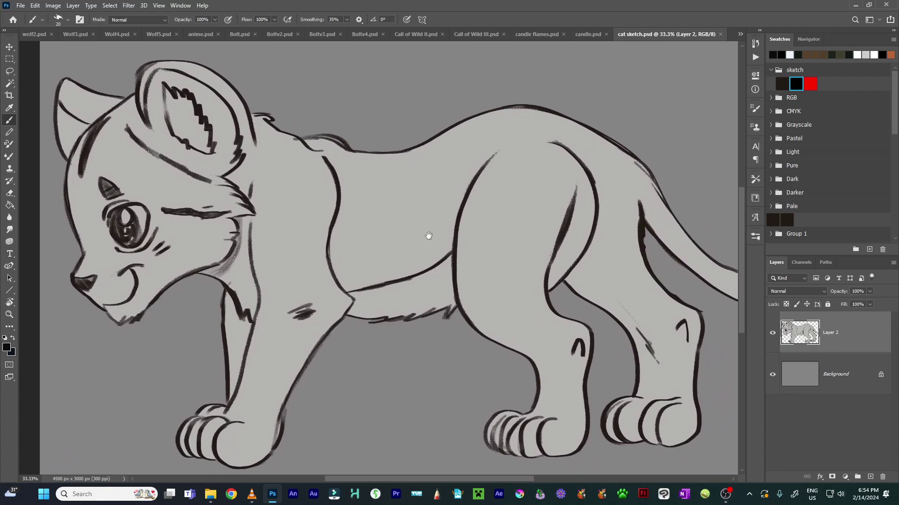
pyautogui.moveTo(361, 261); pyautogui.dragTo(366, 275)
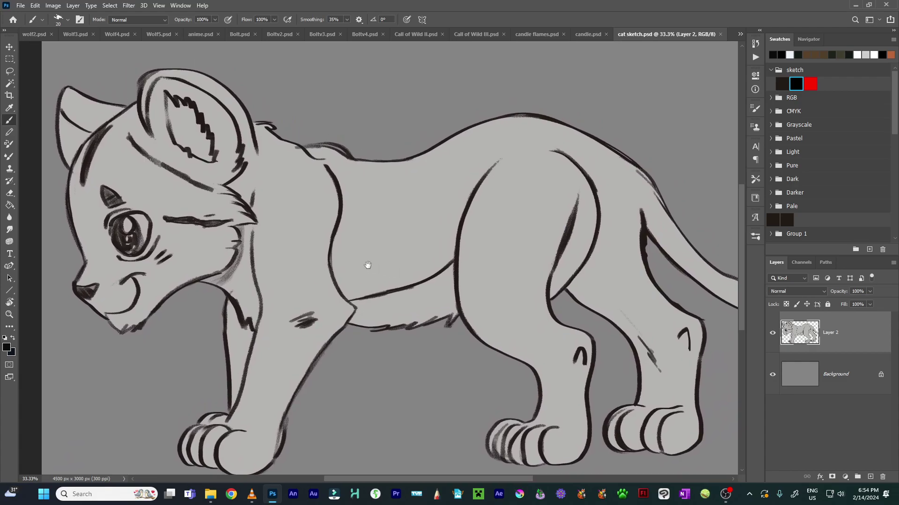
pyautogui.moveTo(435, 285); pyautogui.dragTo(423, 270)
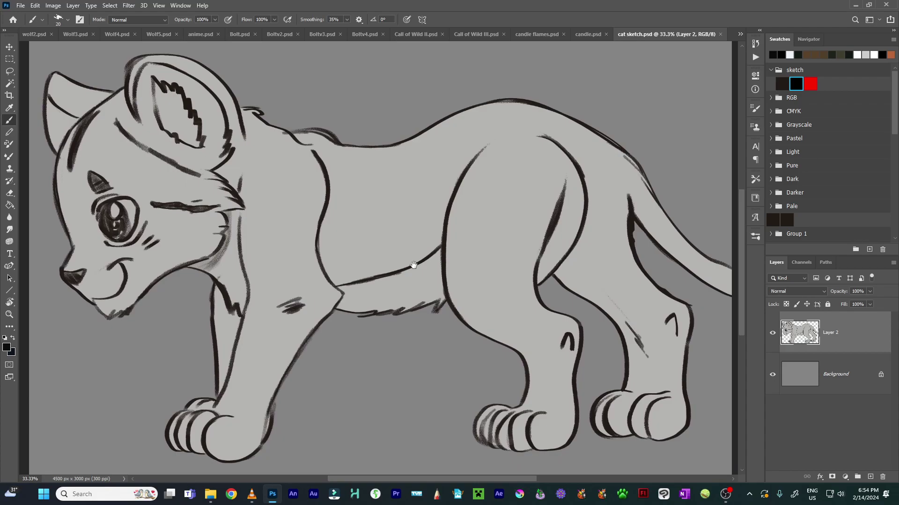
pyautogui.moveTo(369, 308)
pyautogui.mouseDown()
pyautogui.moveTo(383, 315)
pyautogui.moveTo(354, 327)
pyautogui.moveTo(343, 311)
pyautogui.mouseUp()
pyautogui.hotkey('ctrl', 'w')
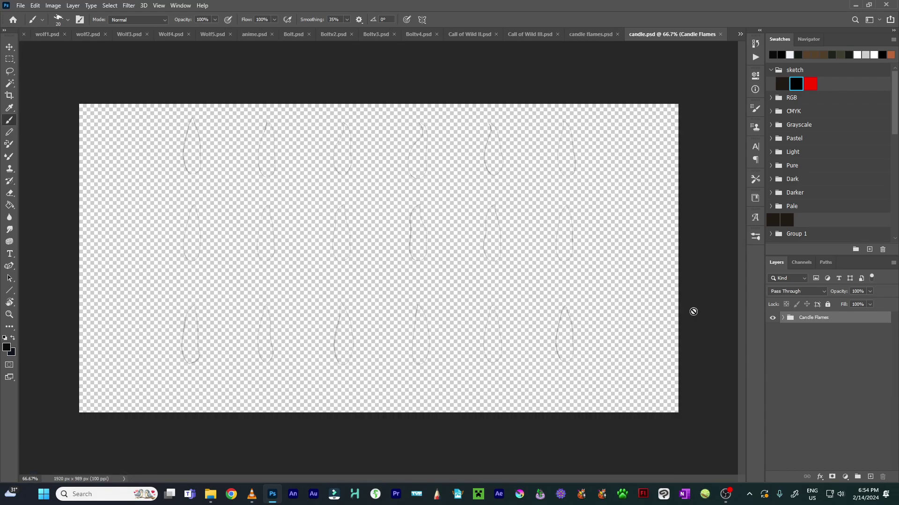
# - Hide the Candle Flames group in candle.psd and fill a new layer beneath it with grey #888888
pyautogui.click(772, 318)
pyautogui.click(772, 318)
pyautogui.click(772, 318)
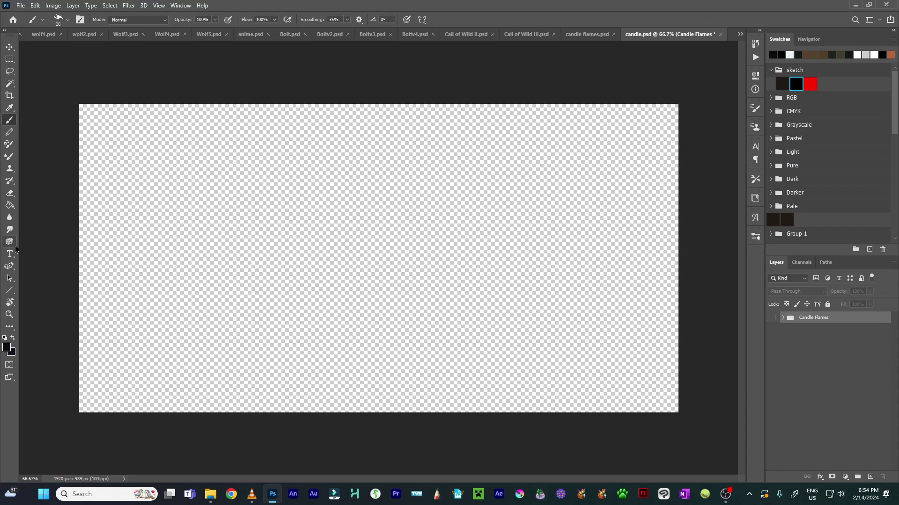
pyautogui.press('g')
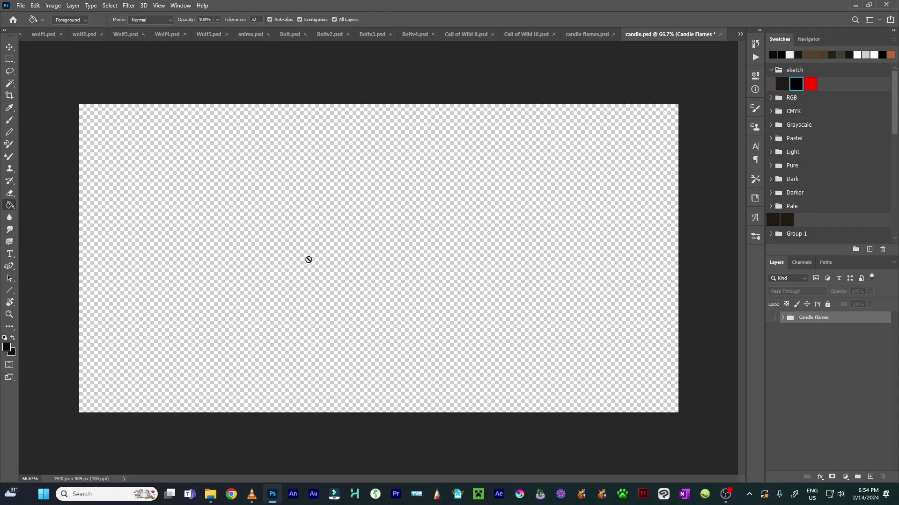
pyautogui.click(7, 347)
pyautogui.click(426, 259)
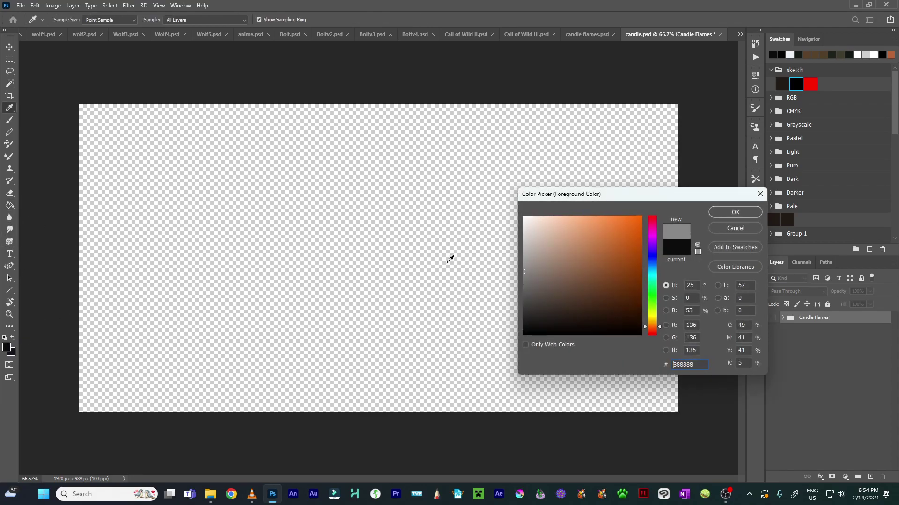
pyautogui.click(736, 212)
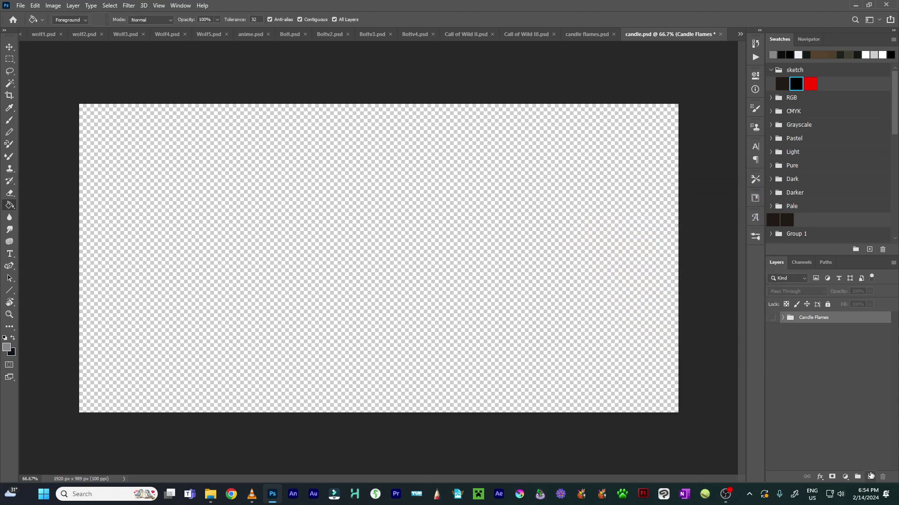
pyautogui.click(870, 476)
pyautogui.moveTo(835, 325); pyautogui.dragTo(832, 367)
pyautogui.click(646, 297)
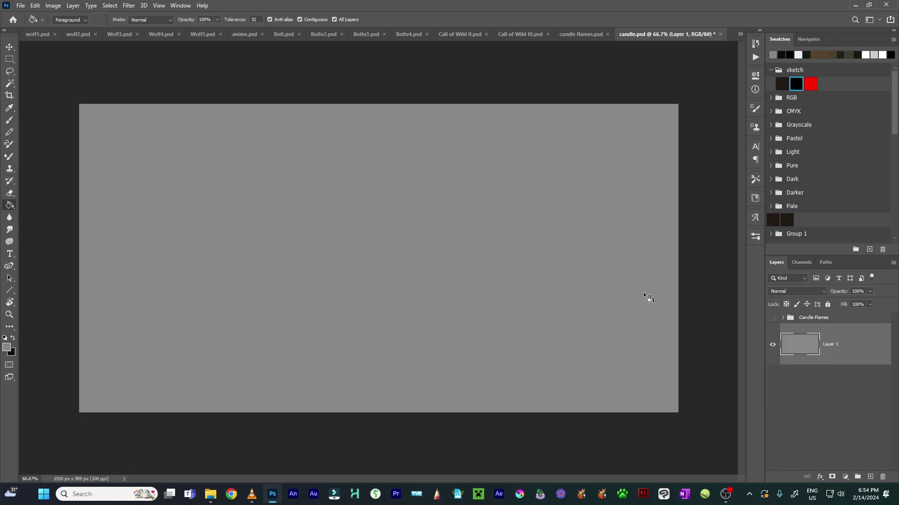
# - Show the Candle Flames group again over the grey layer and save candle.psd
pyautogui.click(773, 318)
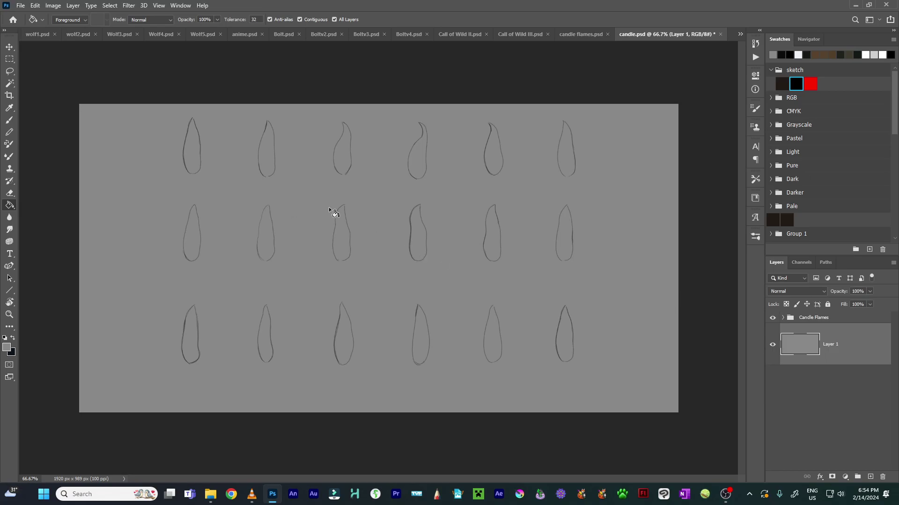
pyautogui.hotkey('ctrl', 's')
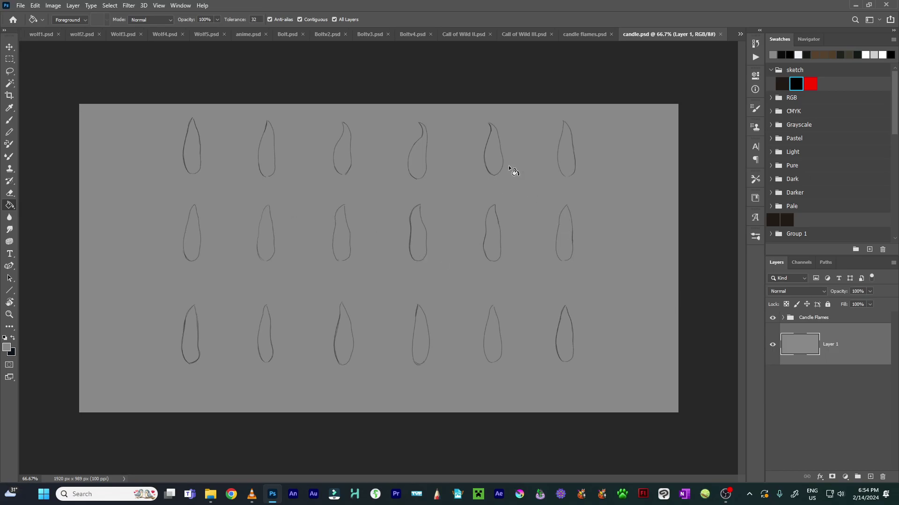
# - Examine the rows of flame outlines at 100% magnification and close candle.psd
pyautogui.hotkey('ctrl', '+')
pyautogui.moveTo(552, 185); pyautogui.dragTo(472, 225)
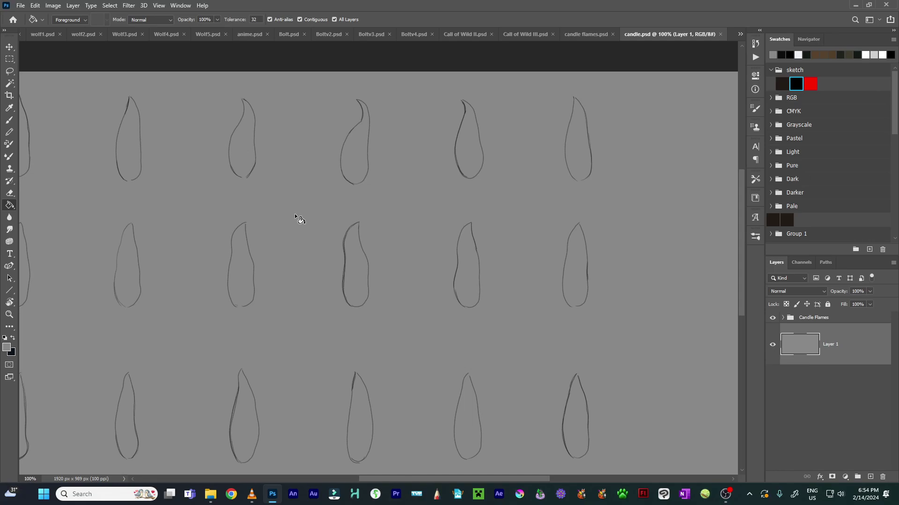
pyautogui.moveTo(293, 227); pyautogui.dragTo(341, 208)
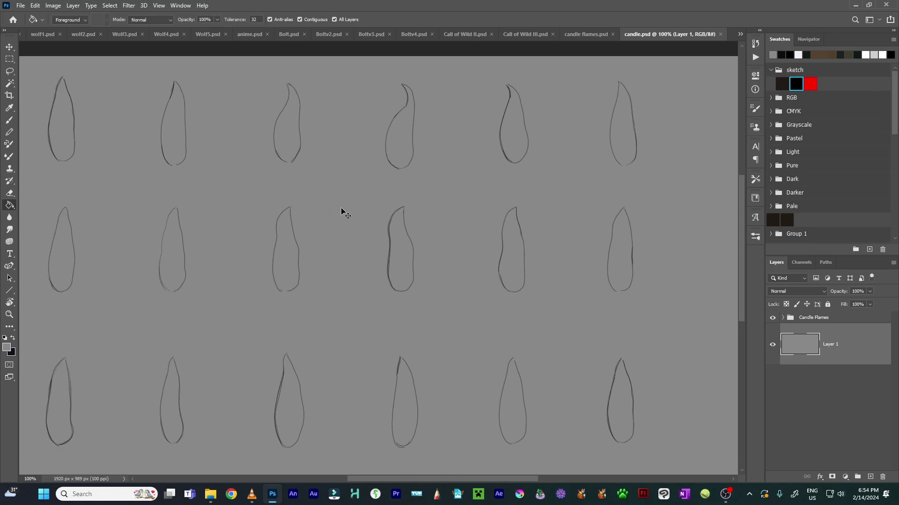
pyautogui.hotkey('ctrl', 'shift', 'Tab')
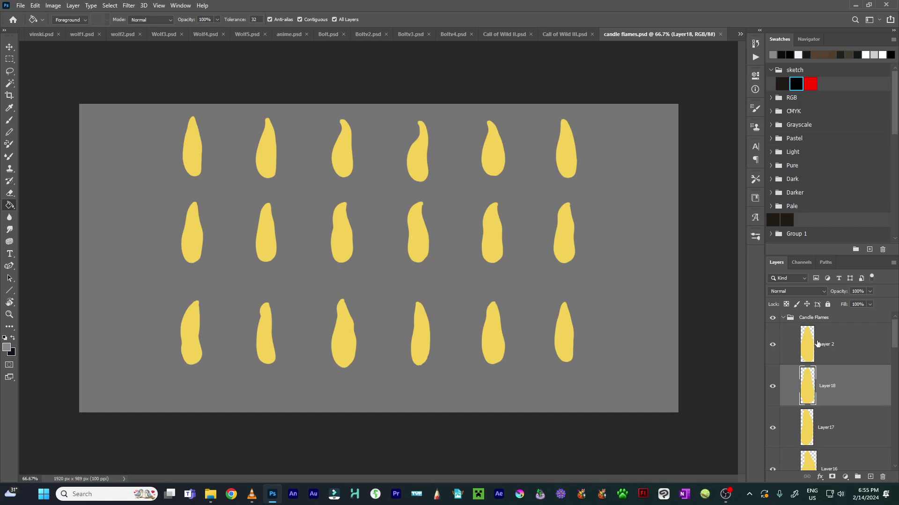
# - Look through the layers of yellow flame shapes in candle flames.psd and close the file
pyautogui.scroll(-3, 826, 372)
pyautogui.scroll(-7, 830, 373)
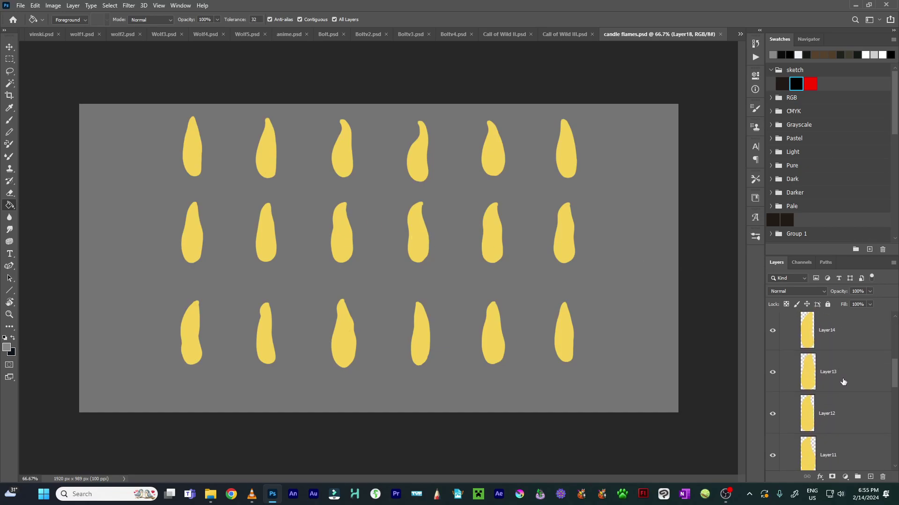
pyautogui.scroll(-4, 851, 394)
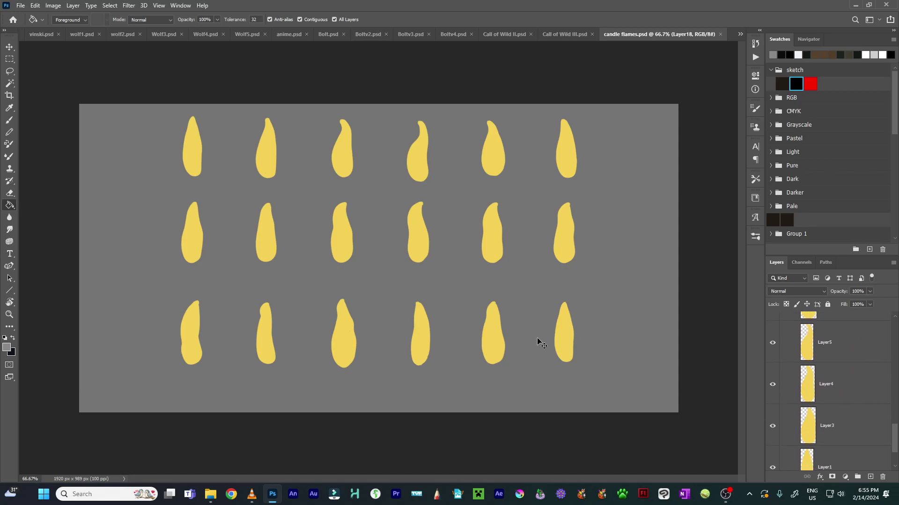
pyautogui.hotkey('ctrl', 'w')
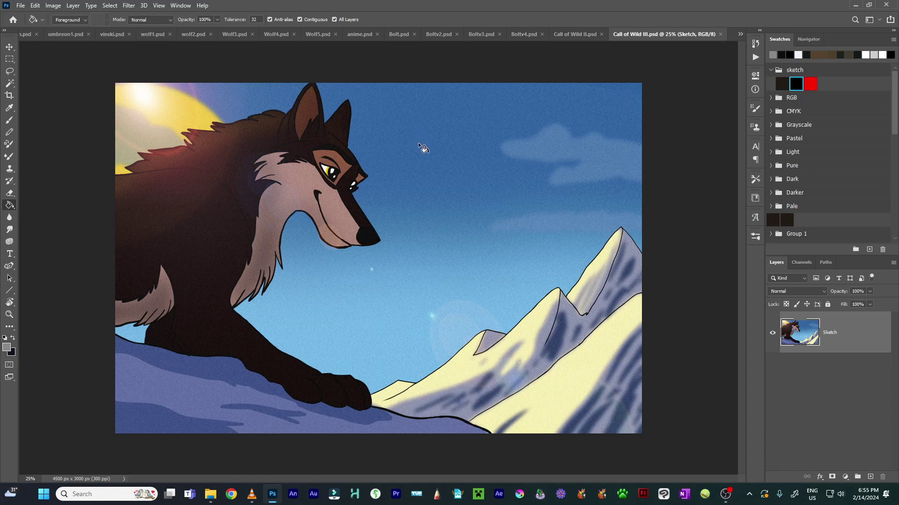
# - Examine the wolf, the snowy ground and the mountains in Call of Wild III.psd, and close the file
pyautogui.hotkey('ctrl', '+')
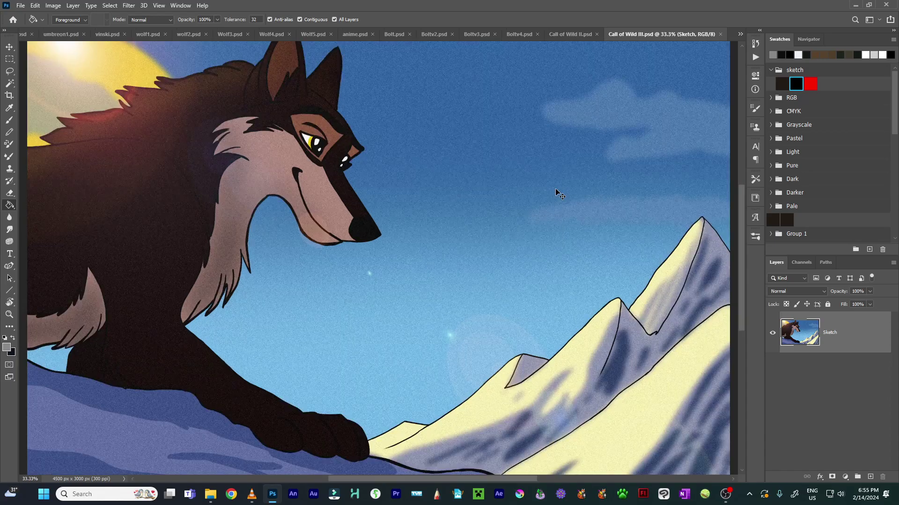
pyautogui.moveTo(678, 231); pyautogui.dragTo(479, 86)
pyautogui.moveTo(98, 201); pyautogui.dragTo(423, 271)
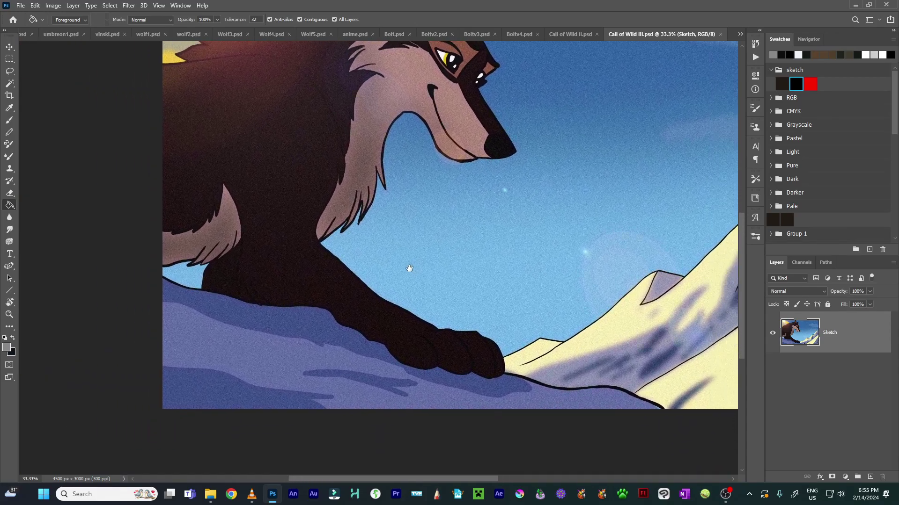
pyautogui.moveTo(626, 289); pyautogui.dragTo(394, 355)
pyautogui.moveTo(518, 334); pyautogui.dragTo(514, 324)
pyautogui.hotkey('ctrl', '-')
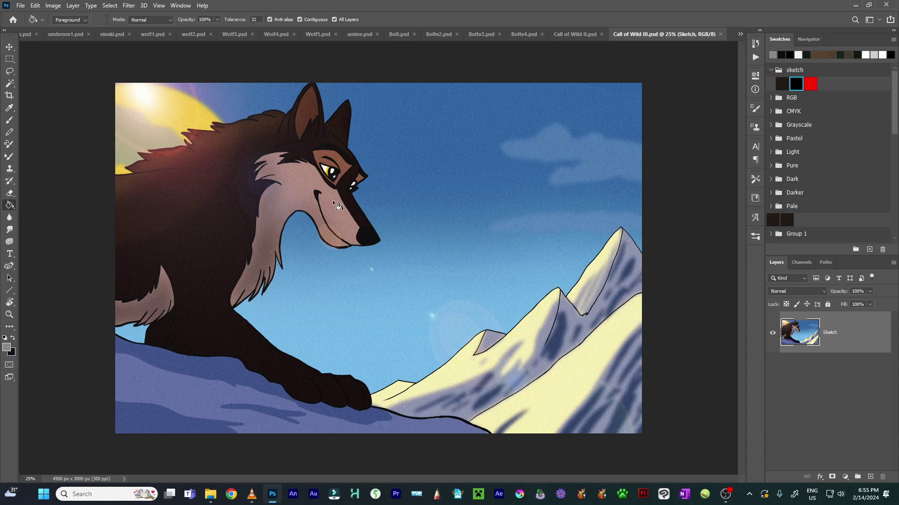
pyautogui.hotkey('ctrl', 'w')
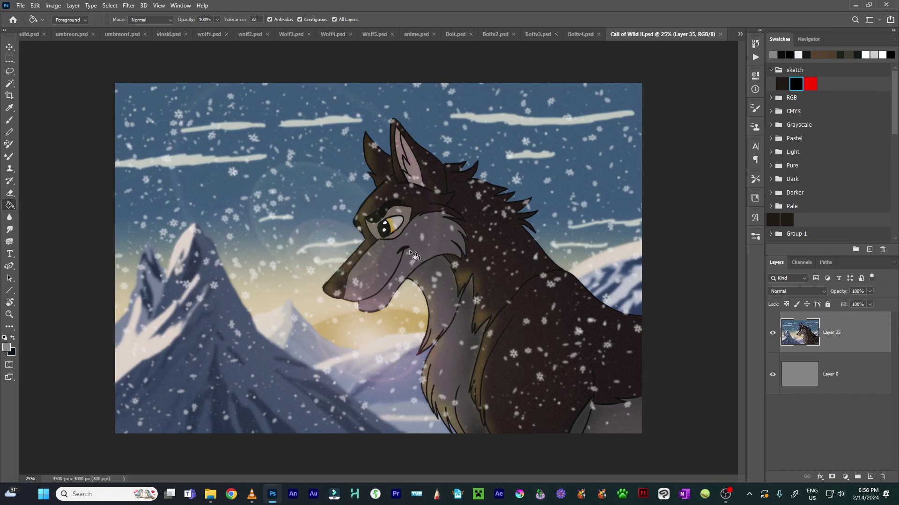
# - Examine the wolf and the snowfall in Call of Wild II.psd at 33.3% magnification
pyautogui.hotkey('ctrl', '+')
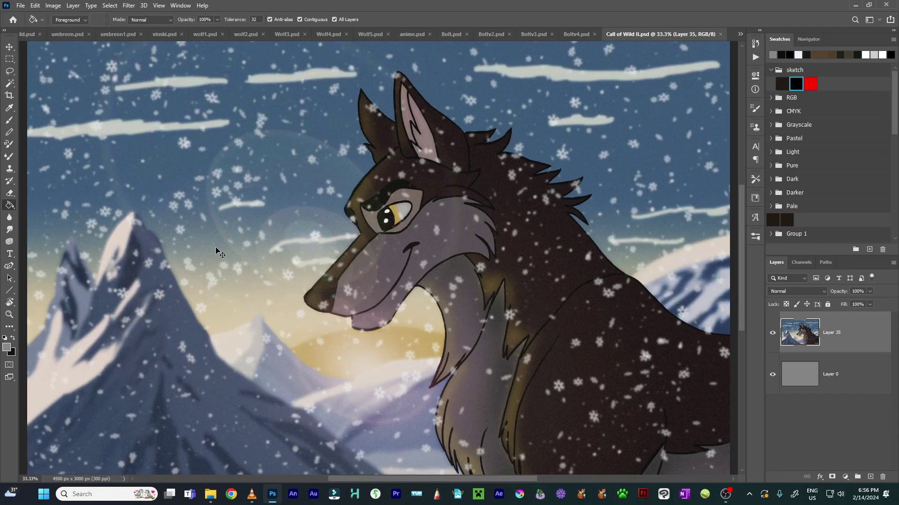
pyautogui.moveTo(220, 252); pyautogui.dragTo(203, 207)
pyautogui.moveTo(437, 217)
pyautogui.mouseDown()
pyautogui.moveTo(345, 244)
pyautogui.moveTo(347, 212)
pyautogui.moveTo(366, 203)
pyautogui.moveTo(424, 230)
pyautogui.moveTo(323, 254)
pyautogui.moveTo(405, 251)
pyautogui.moveTo(515, 279)
pyautogui.moveTo(446, 271)
pyautogui.moveTo(445, 230)
pyautogui.mouseUp()
pyautogui.hotkey('ctrl', '-')
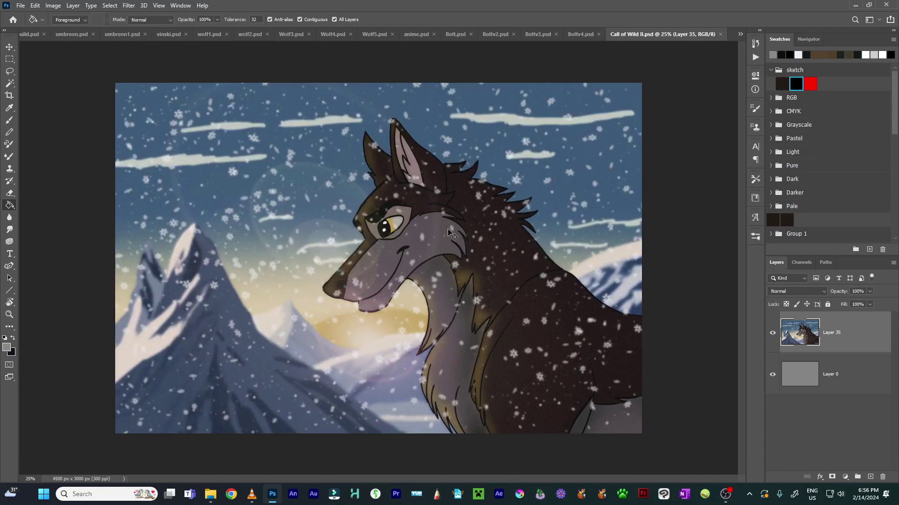
# - Examine the mountains, the low sun and the wolf's muzzle and chest fur at 50% and 33.3% magnification
pyautogui.hotkey('ctrl', '+')
pyautogui.hotkey('ctrl', '+')
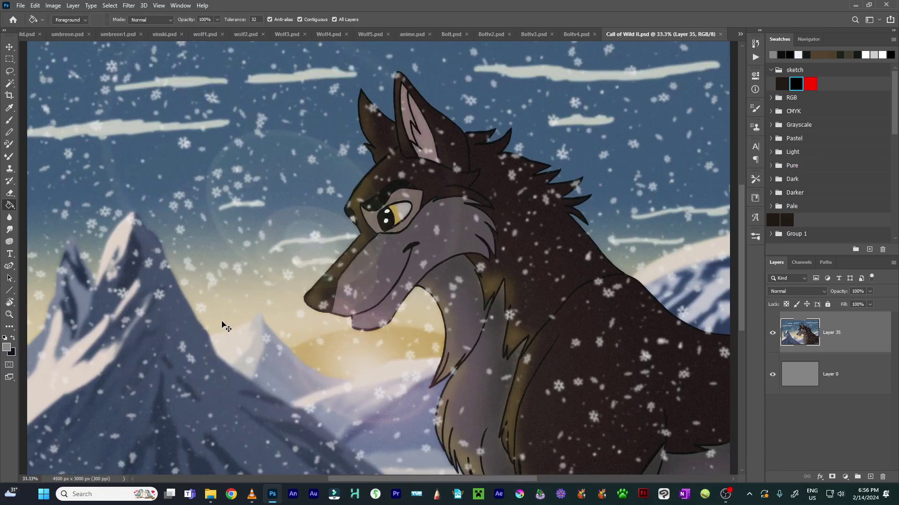
pyautogui.moveTo(102, 402); pyautogui.dragTo(356, 341)
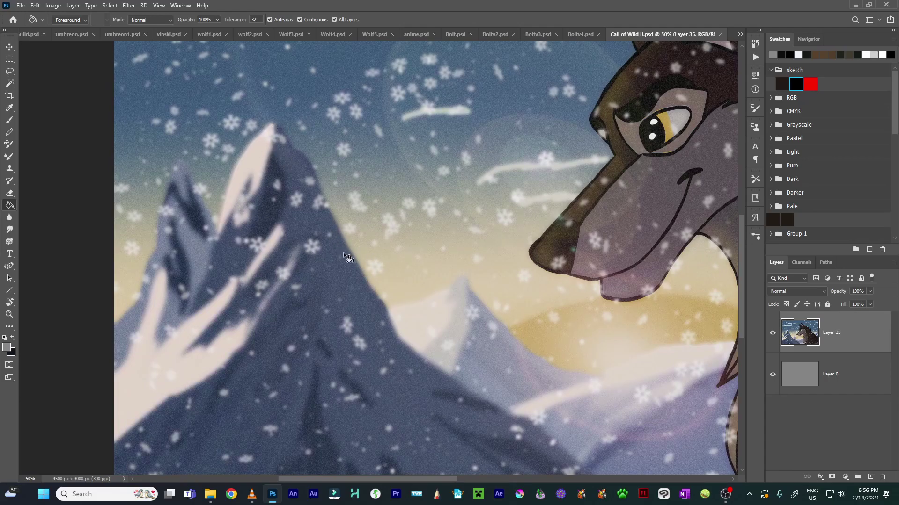
pyautogui.moveTo(555, 344); pyautogui.dragTo(328, 298)
pyautogui.moveTo(473, 331); pyautogui.dragTo(381, 311)
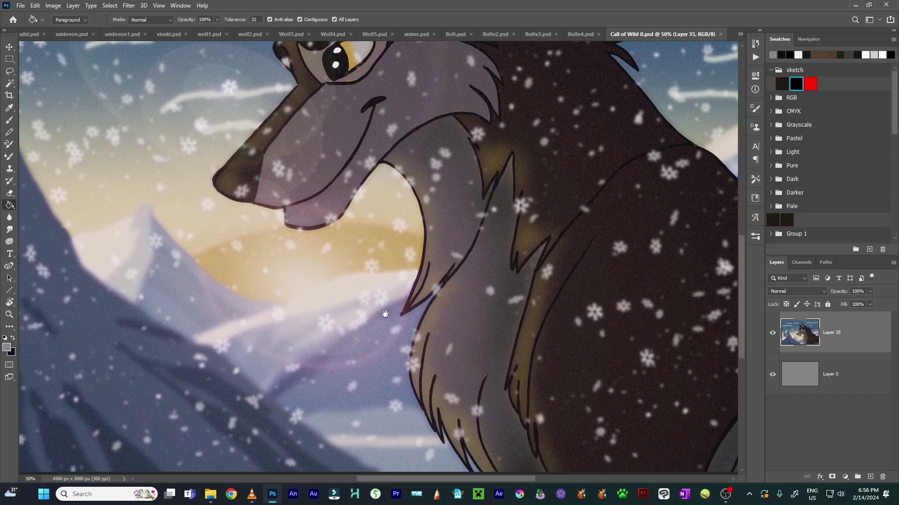
pyautogui.moveTo(370, 348); pyautogui.dragTo(367, 311)
pyautogui.moveTo(248, 314); pyautogui.dragTo(256, 277)
pyautogui.moveTo(282, 236); pyautogui.dragTo(249, 257)
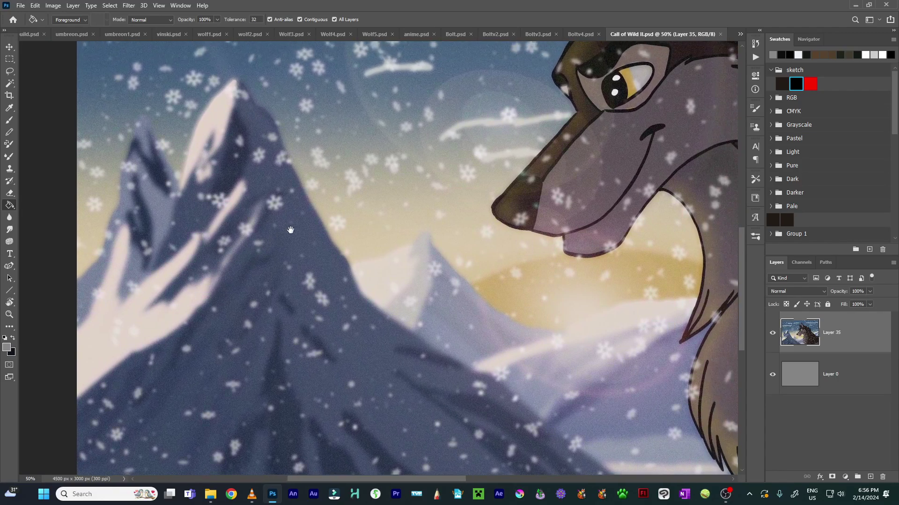
pyautogui.moveTo(338, 225); pyautogui.dragTo(315, 263)
pyautogui.moveTo(392, 250); pyautogui.dragTo(342, 253)
pyautogui.hotkey('ctrl', '-')
pyautogui.moveTo(456, 232)
pyautogui.mouseDown()
pyautogui.moveTo(223, 264)
pyautogui.moveTo(241, 248)
pyautogui.moveTo(421, 263)
pyautogui.moveTo(487, 246)
pyautogui.moveTo(428, 206)
pyautogui.moveTo(466, 220)
pyautogui.mouseUp()
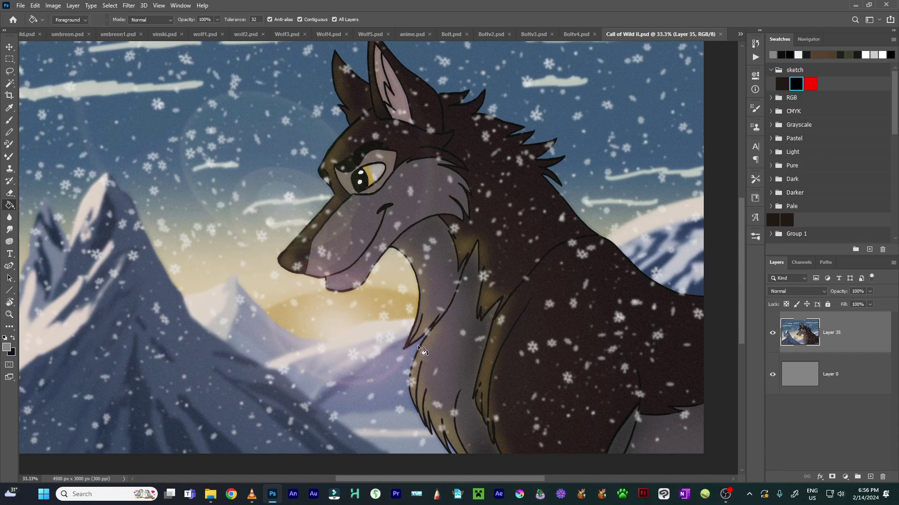
pyautogui.moveTo(344, 261); pyautogui.dragTo(422, 264)
pyautogui.moveTo(400, 202); pyautogui.dragTo(384, 218)
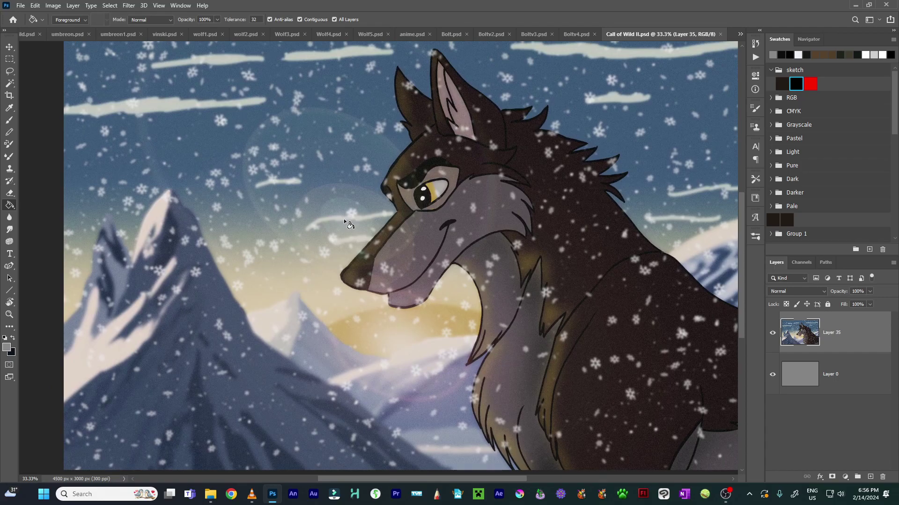
# - Examine the colouring and outline edges around the wolf's eye at up to 500%, and return to a 50% view of its head
pyautogui.hotkey('ctrl', '+')
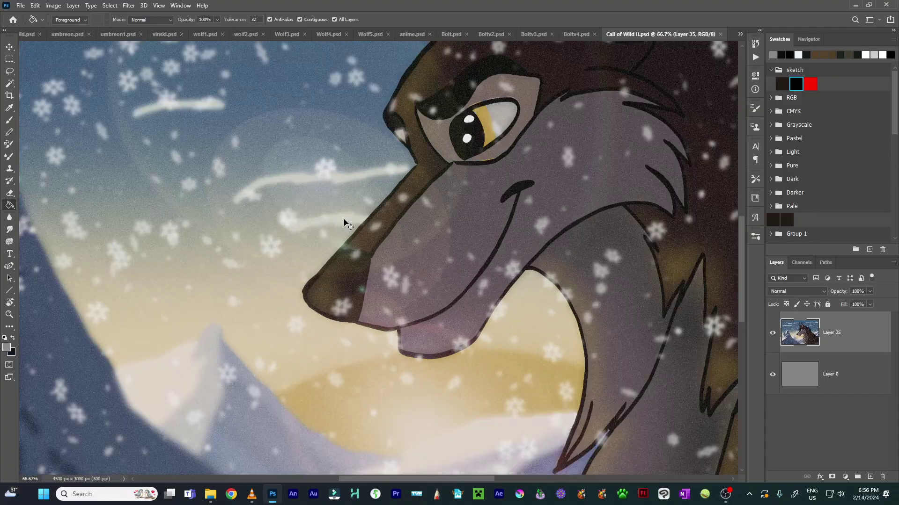
pyautogui.hotkey('ctrl', '+')
pyautogui.hotkey('ctrl', '+')
pyautogui.moveTo(497, 120); pyautogui.dragTo(411, 238)
pyautogui.moveTo(604, 106); pyautogui.dragTo(331, 333)
pyautogui.hotkey('ctrl', '+')
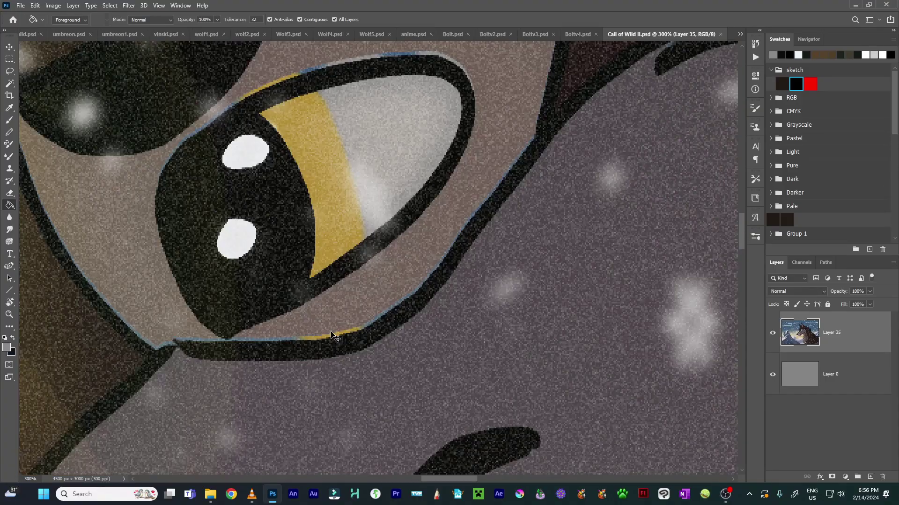
pyautogui.scroll(3, 330, 336)
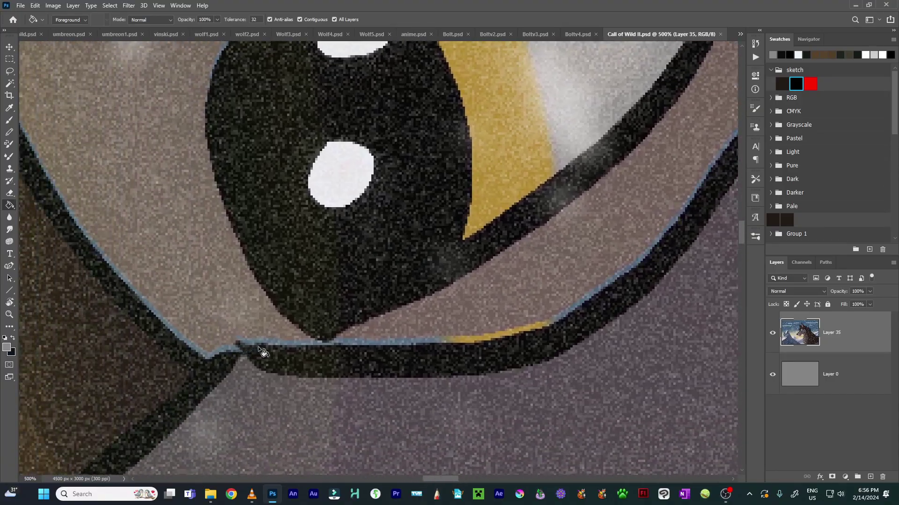
pyautogui.moveTo(599, 282); pyautogui.dragTo(391, 403)
pyautogui.moveTo(534, 267); pyautogui.dragTo(456, 366)
pyautogui.moveTo(519, 249); pyautogui.dragTo(482, 332)
pyautogui.moveTo(496, 263); pyautogui.dragTo(566, 425)
pyautogui.moveTo(570, 285); pyautogui.dragTo(377, 305)
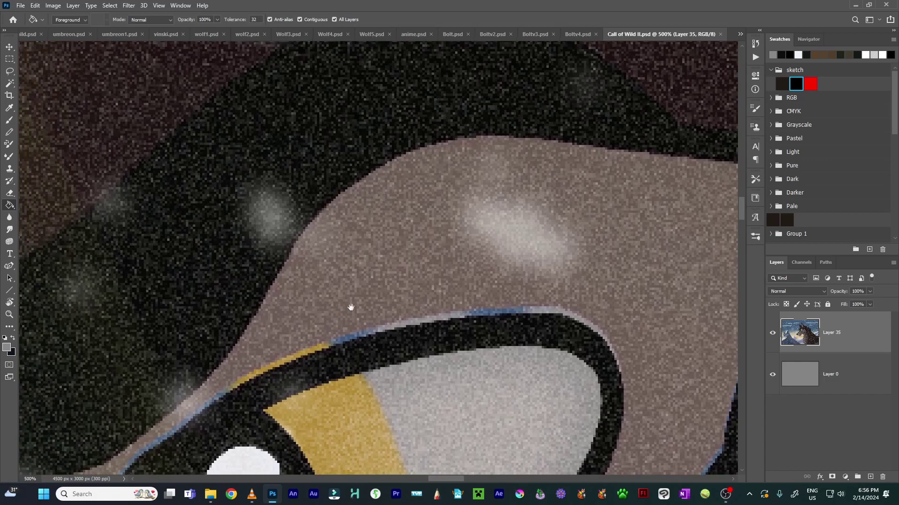
pyautogui.scroll(-6, 321, 276)
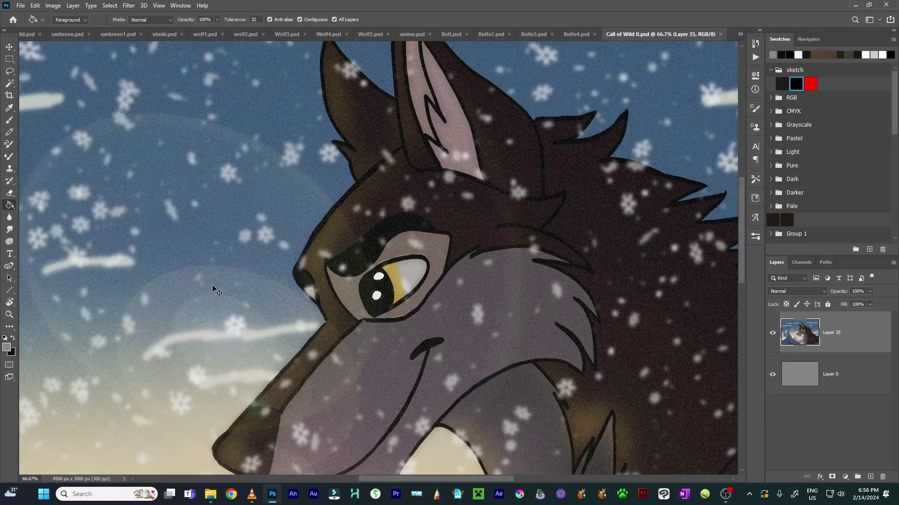
pyautogui.scroll(-2, 238, 239)
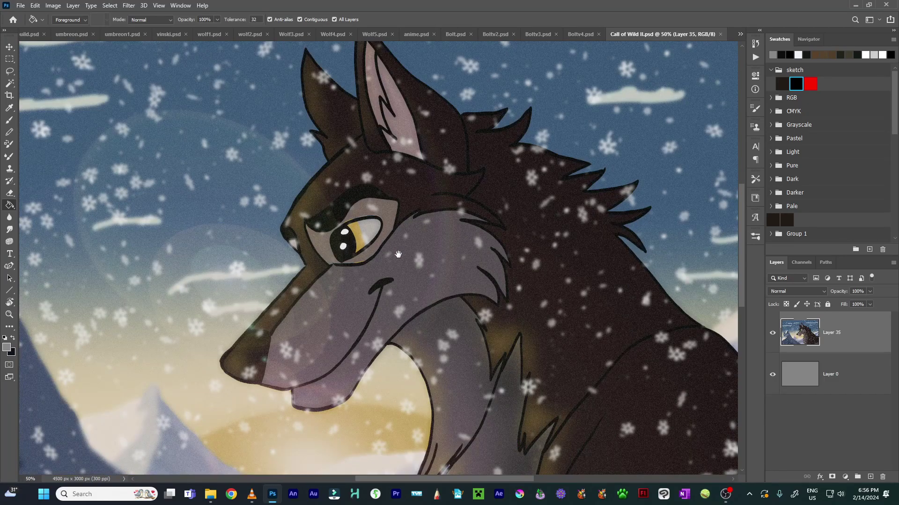
# - Examine the wolf's eye, muzzle and the full snowy scene at up to 200%, and close Call of Wild II.psd and Boltv4.psd
pyautogui.scroll(4, 399, 254)
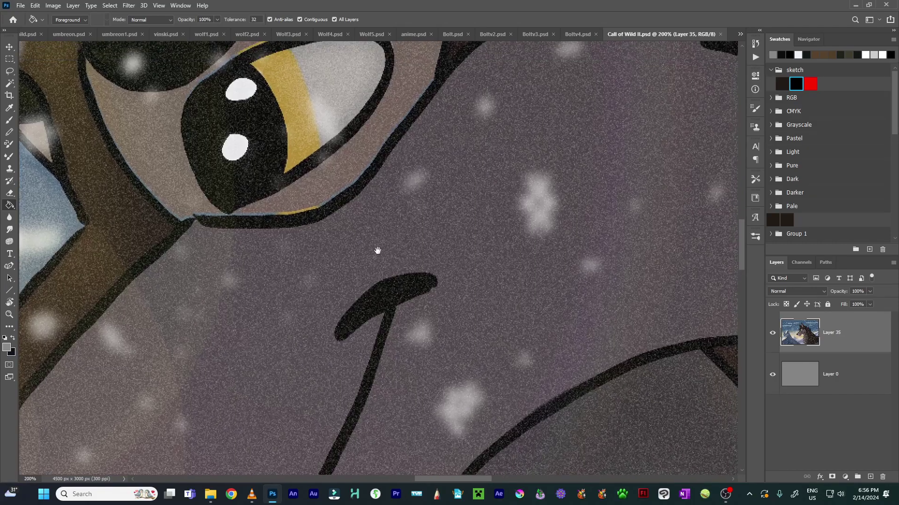
pyautogui.moveTo(379, 239); pyautogui.dragTo(453, 406)
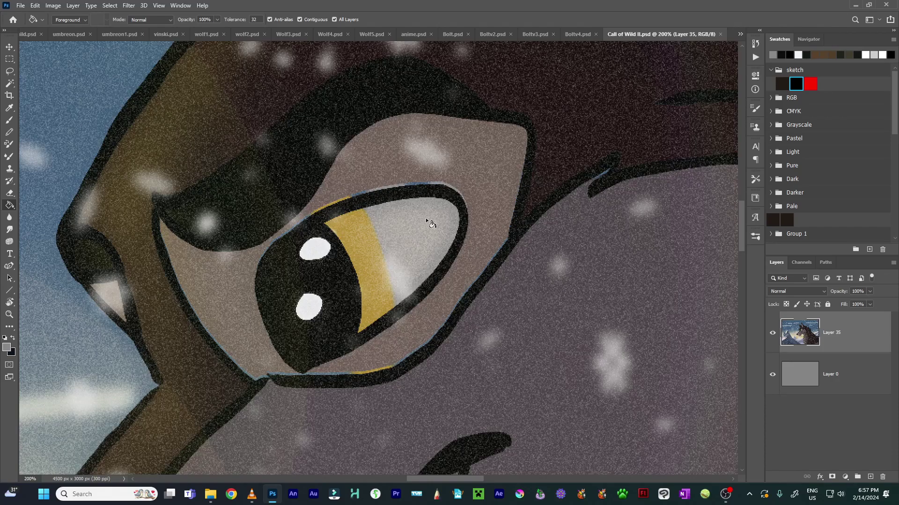
pyautogui.scroll(-4, 427, 222)
pyautogui.scroll(-2, 426, 223)
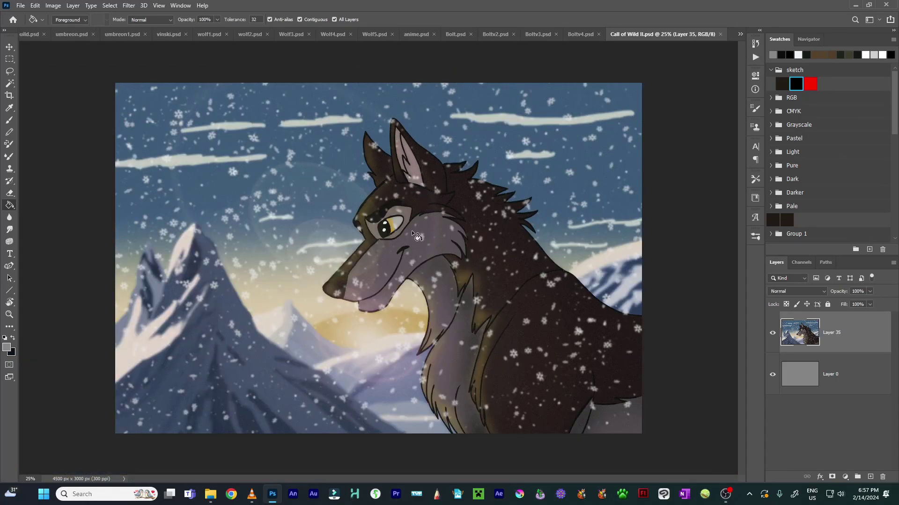
pyautogui.scroll(-1, 426, 238)
pyautogui.scroll(1, 424, 225)
pyautogui.scroll(3, 404, 248)
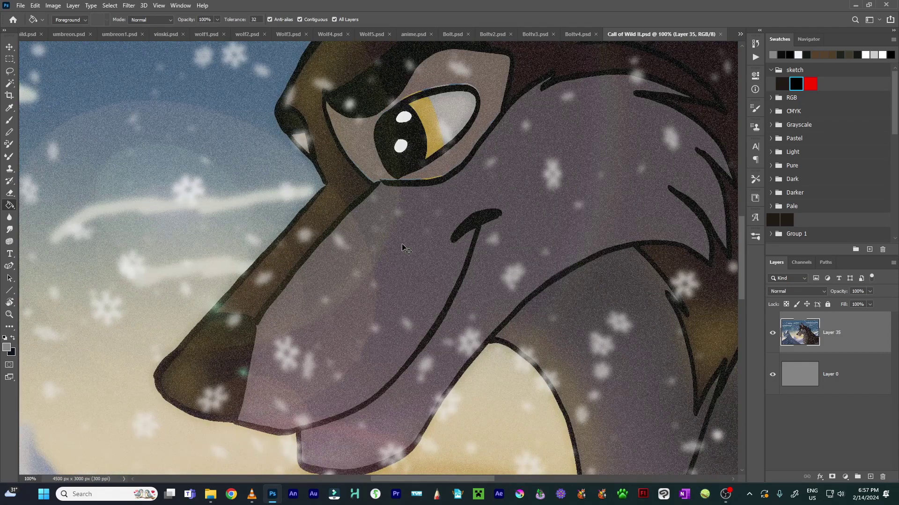
pyautogui.scroll(-2, 403, 249)
pyautogui.scroll(-1, 403, 248)
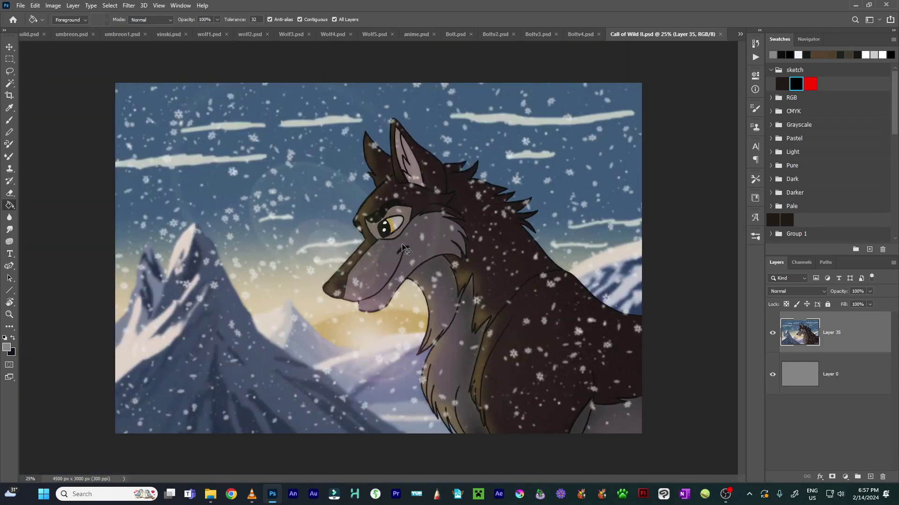
pyautogui.hotkey('ctrl', 'w')
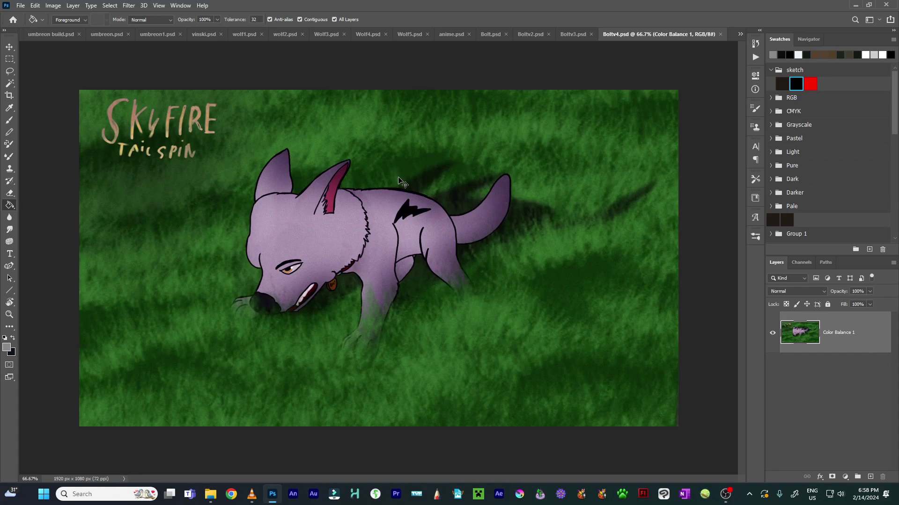
pyautogui.hotkey('ctrl', 'w')
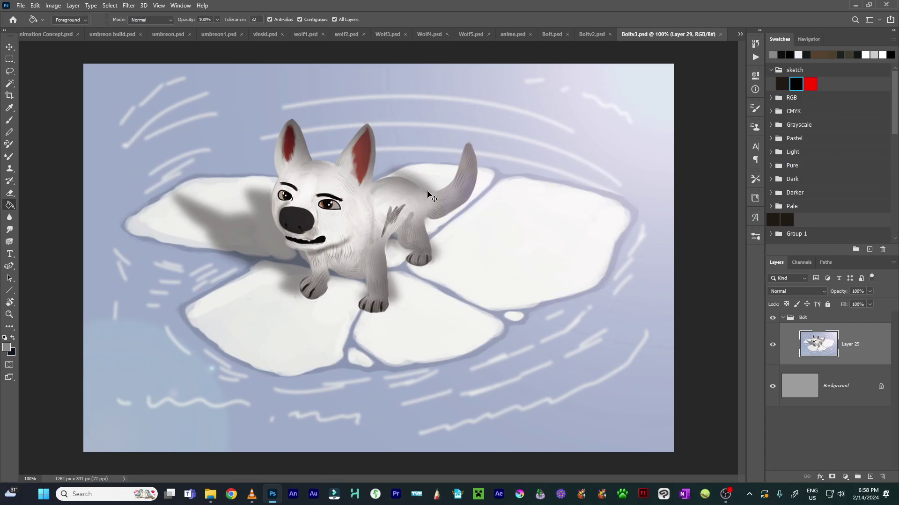
# - Examine the white dog's face, chest fur and paws in Boltv3.psd at up to 300% magnification
pyautogui.hotkey('ctrl', '+')
pyautogui.hotkey('ctrl', '+')
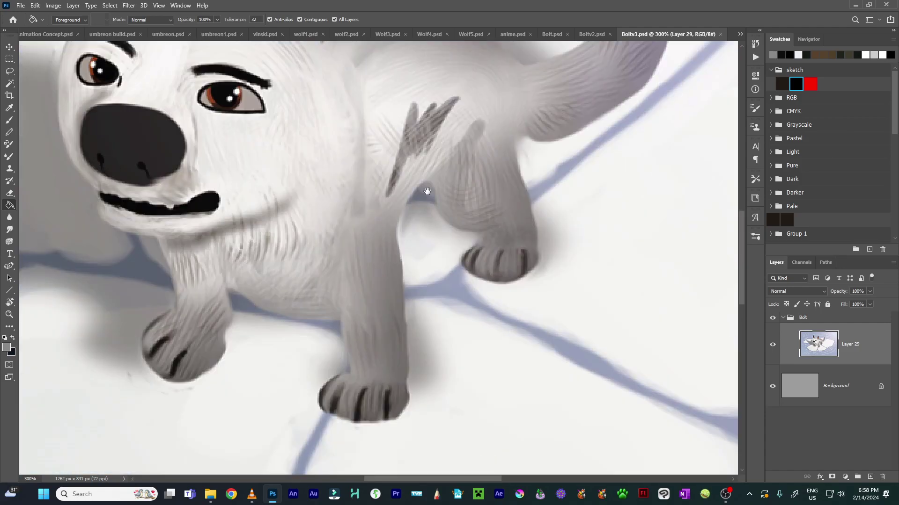
pyautogui.moveTo(425, 194); pyautogui.dragTo(436, 279)
pyautogui.moveTo(323, 246); pyautogui.dragTo(363, 361)
pyautogui.hotkey('ctrl', '-')
pyautogui.hotkey('ctrl', '-')
pyautogui.hotkey('ctrl', '+')
pyautogui.hotkey('ctrl', '+')
pyautogui.moveTo(125, 243); pyautogui.dragTo(181, 307)
pyautogui.moveTo(304, 332); pyautogui.dragTo(273, 295)
# - Examine the dog's whole figure from ears to tail at 200%, and return to the full image at 100%
pyautogui.hotkey('ctrl', '-')
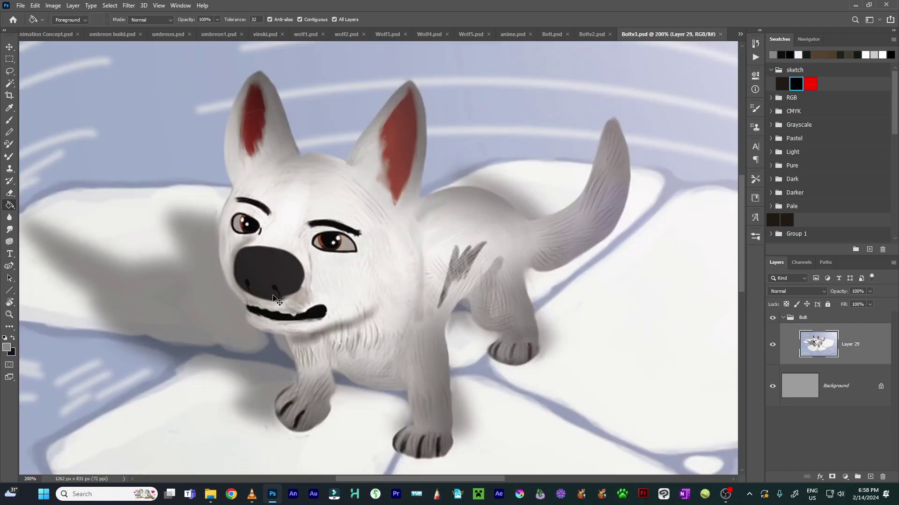
pyautogui.hotkey('ctrl', '-')
pyautogui.hotkey('ctrl', '+')
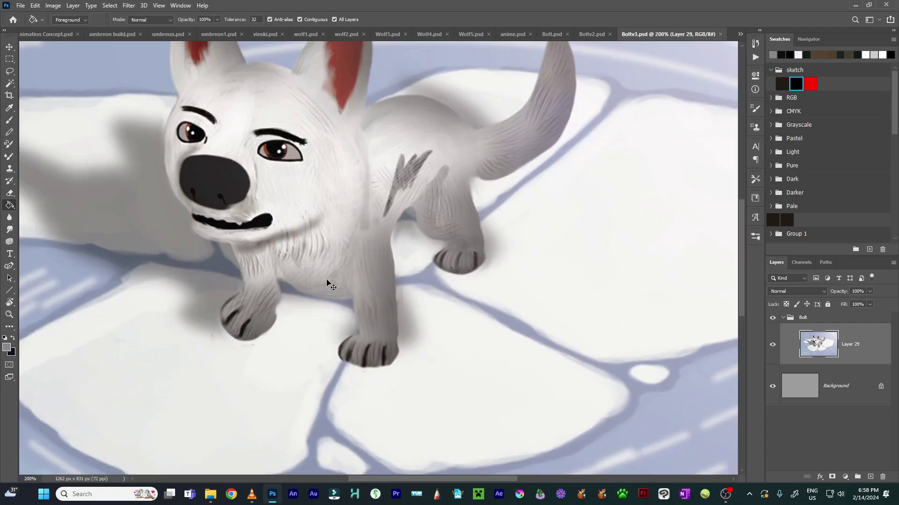
pyautogui.moveTo(326, 280); pyautogui.dragTo(344, 336)
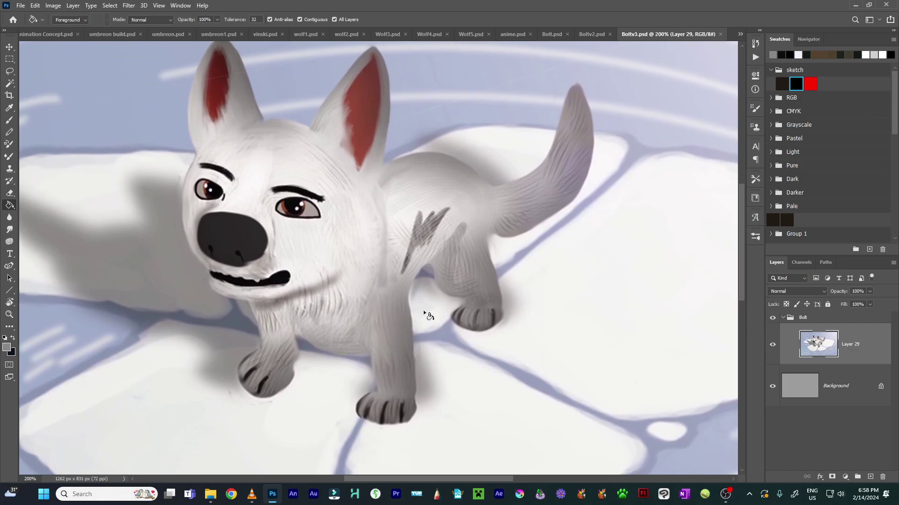
pyautogui.moveTo(420, 310); pyautogui.dragTo(401, 297)
pyautogui.moveTo(331, 267); pyautogui.dragTo(335, 288)
pyautogui.moveTo(279, 260); pyautogui.dragTo(317, 290)
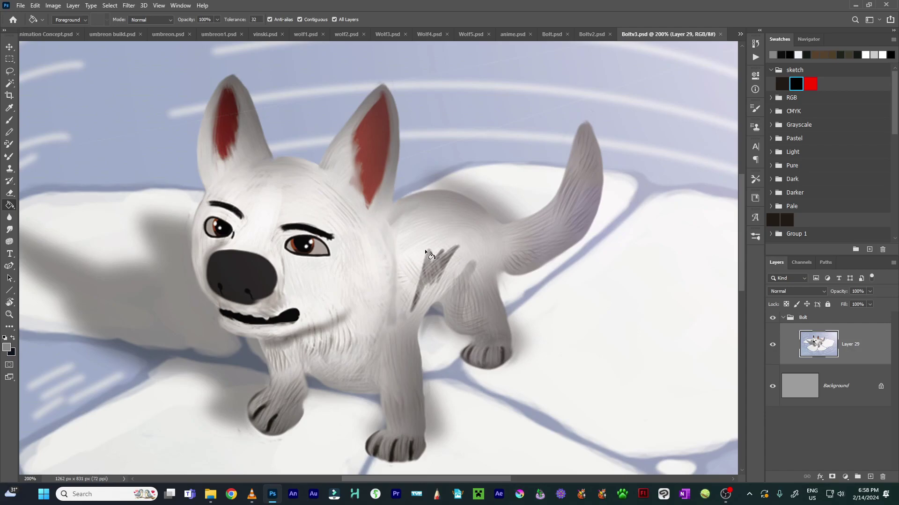
pyautogui.scroll(-2, 453, 266)
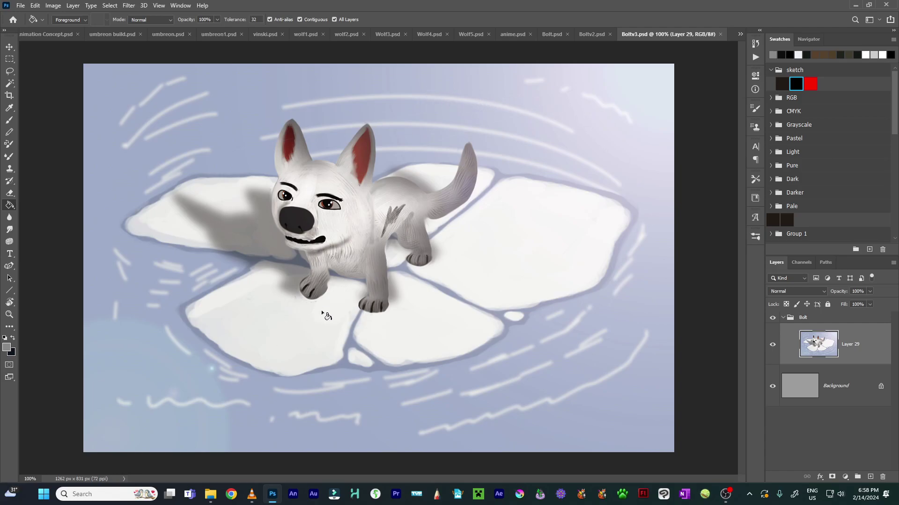
# - Examine the ice floe edges and the surrounding water strokes at 400%, and close Boltv3.psd
pyautogui.hotkey('ctrl', '+')
pyautogui.hotkey('ctrl', '+')
pyautogui.hotkey('ctrl', '+')
pyautogui.moveTo(535, 261); pyautogui.dragTo(2, 77)
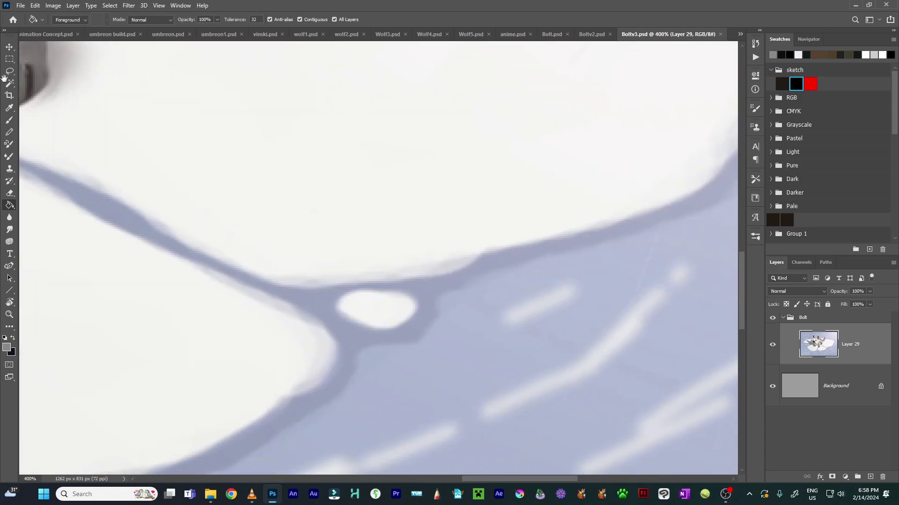
pyautogui.moveTo(529, 160); pyautogui.dragTo(421, 259)
pyautogui.moveTo(535, 250); pyautogui.dragTo(451, 353)
pyautogui.moveTo(608, 175)
pyautogui.mouseDown()
pyautogui.moveTo(556, 292)
pyautogui.moveTo(568, 267)
pyautogui.moveTo(365, 229)
pyautogui.moveTo(311, 237)
pyautogui.moveTo(589, 56)
pyautogui.mouseUp()
pyautogui.scroll(-4, 321, 236)
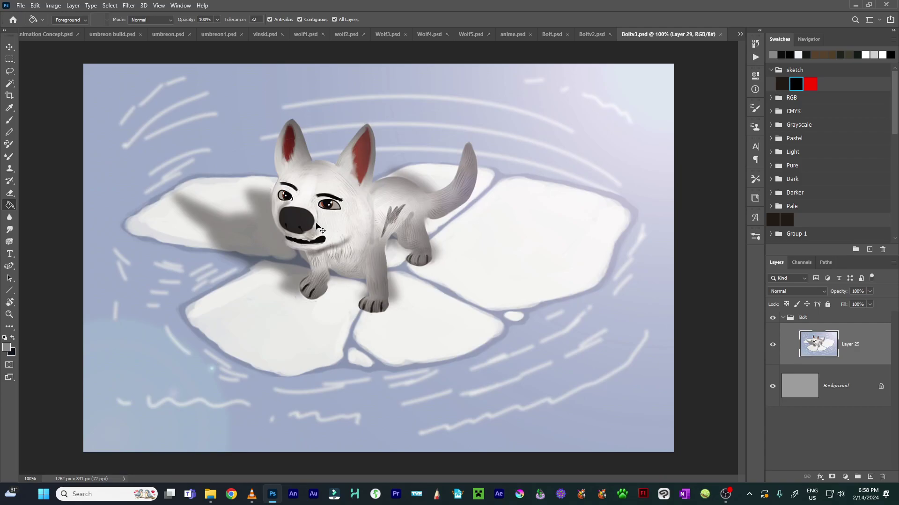
pyautogui.hotkey('ctrl', 'shift', 'Tab')
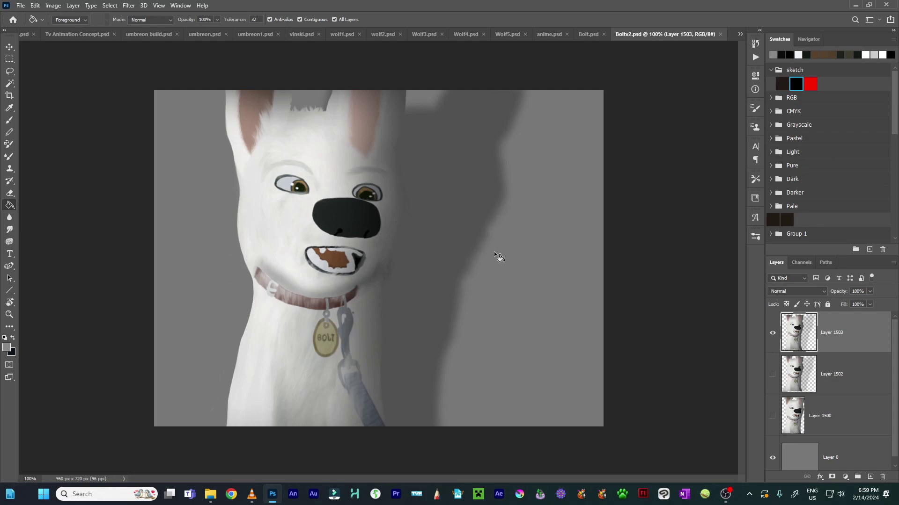
# - Compare Layer 1503, Layer 1502 and Layer 1500 in Boltv2.psd by toggling their visibility, ending with Layer 1503 shown alone above the backdrop
pyautogui.click(773, 373)
pyautogui.click(773, 333)
pyautogui.click(771, 418)
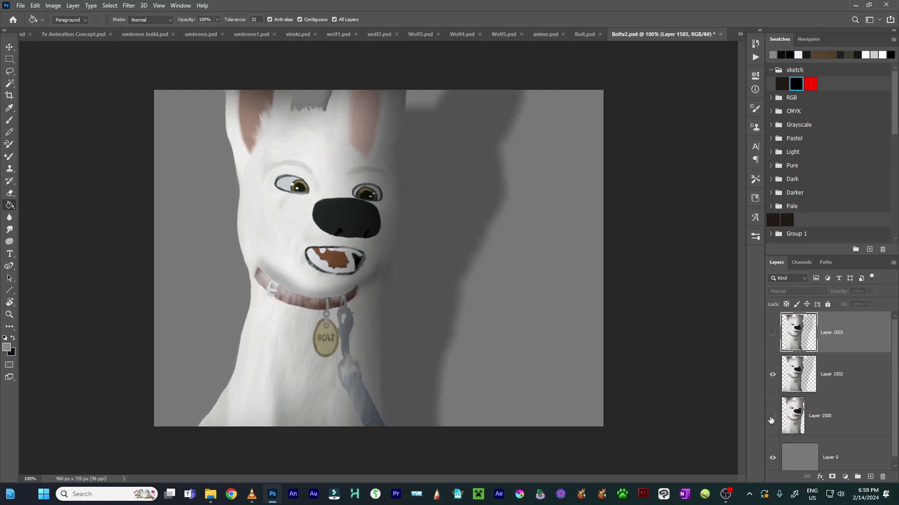
pyautogui.click(772, 375)
pyautogui.click(773, 415)
pyautogui.click(773, 375)
pyautogui.click(773, 416)
pyautogui.click(772, 374)
pyautogui.click(772, 332)
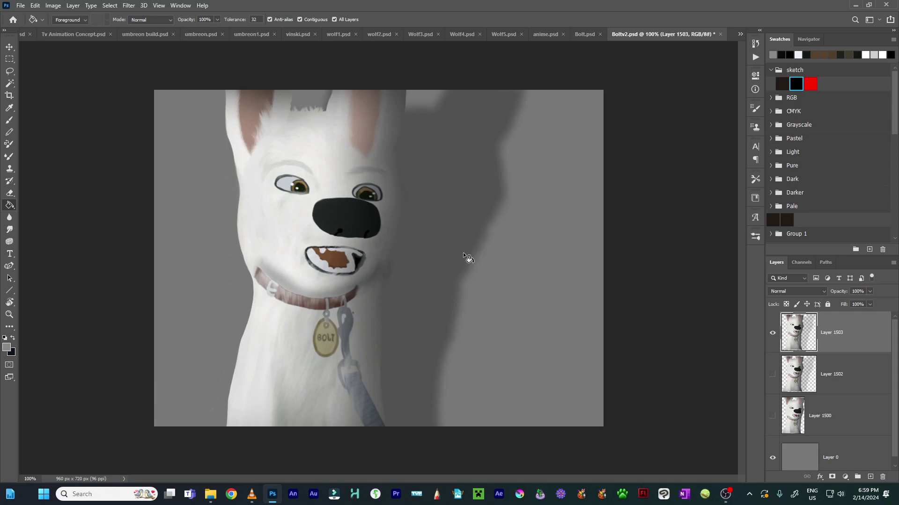
# - Examine the dog's face, ears, collar, tag and leash at 200%, and close Boltv2.psd without saving changes
pyautogui.hotkey('ctrl', '+')
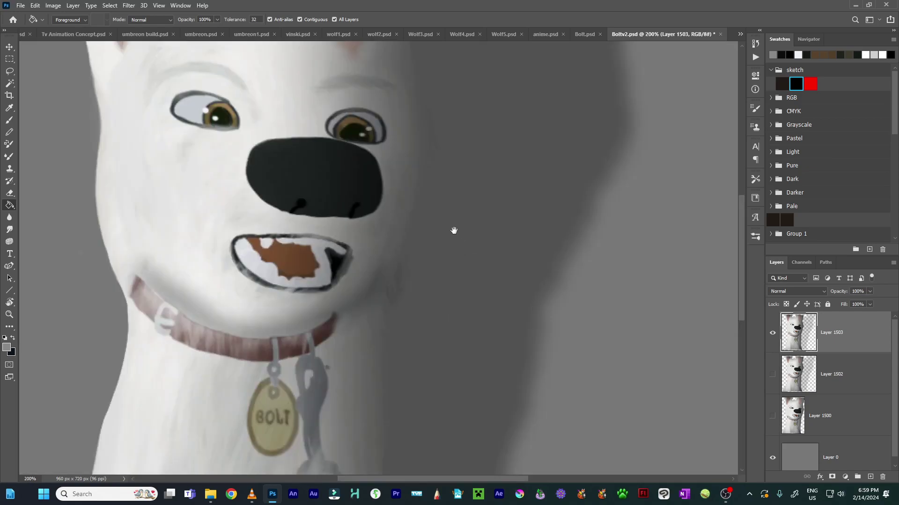
pyautogui.moveTo(389, 322); pyautogui.dragTo(434, 175)
pyautogui.moveTo(403, 252); pyautogui.dragTo(441, 260)
pyautogui.moveTo(231, 203); pyautogui.dragTo(311, 325)
pyautogui.moveTo(279, 225); pyautogui.dragTo(234, 397)
pyautogui.moveTo(227, 297); pyautogui.dragTo(79, 108)
pyautogui.moveTo(288, 338); pyautogui.dragTo(317, 291)
pyautogui.moveTo(305, 361); pyautogui.dragTo(335, 281)
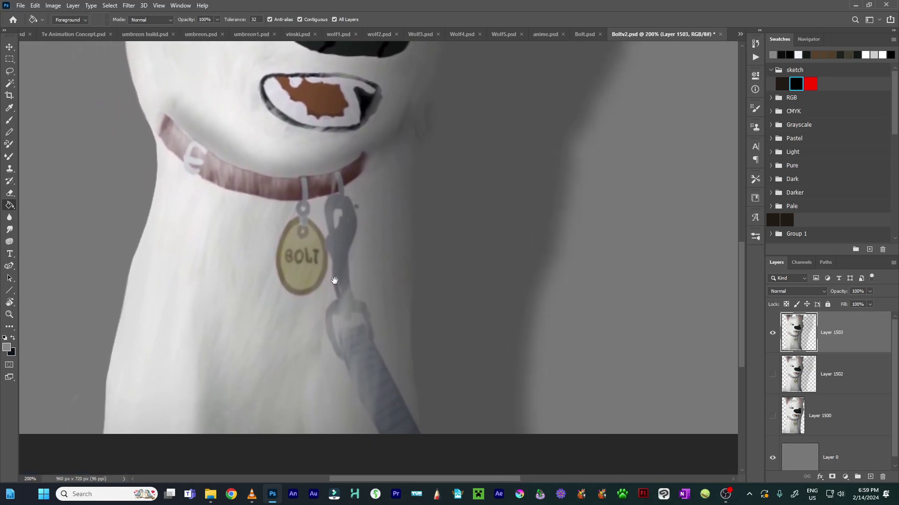
pyautogui.hotkey('ctrl', '-')
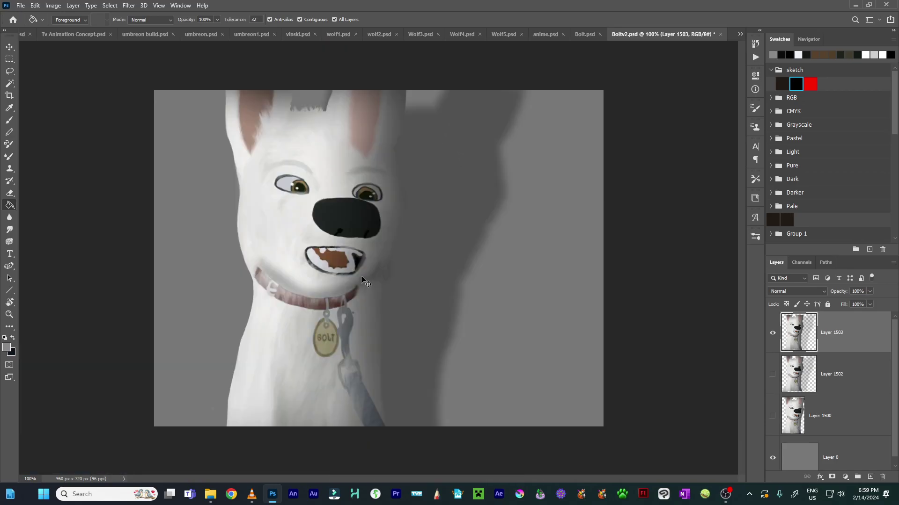
pyautogui.hotkey('ctrl', 'w')
pyautogui.click(445, 184)
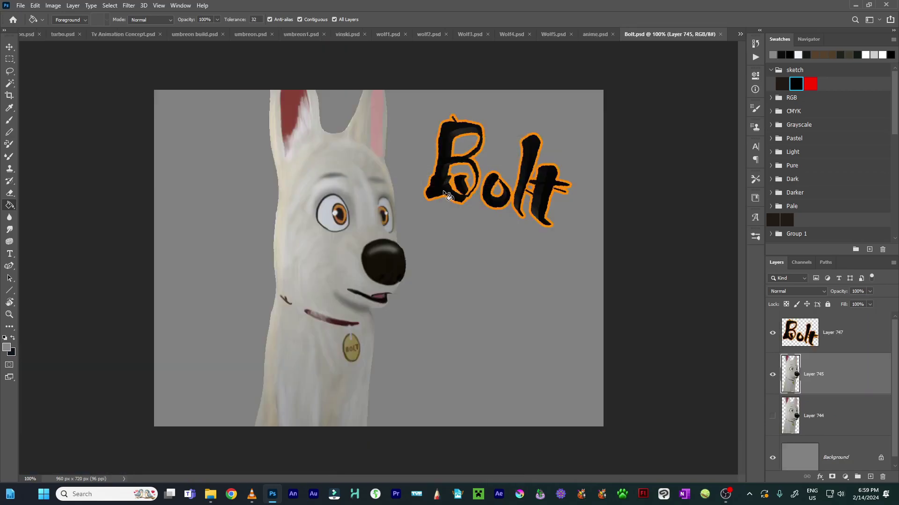
# - Hide Layer 745 and Layer 747 in Bolt.psd to view Layer 744 alone, and show all three layers together
pyautogui.scroll(-1, 873, 369)
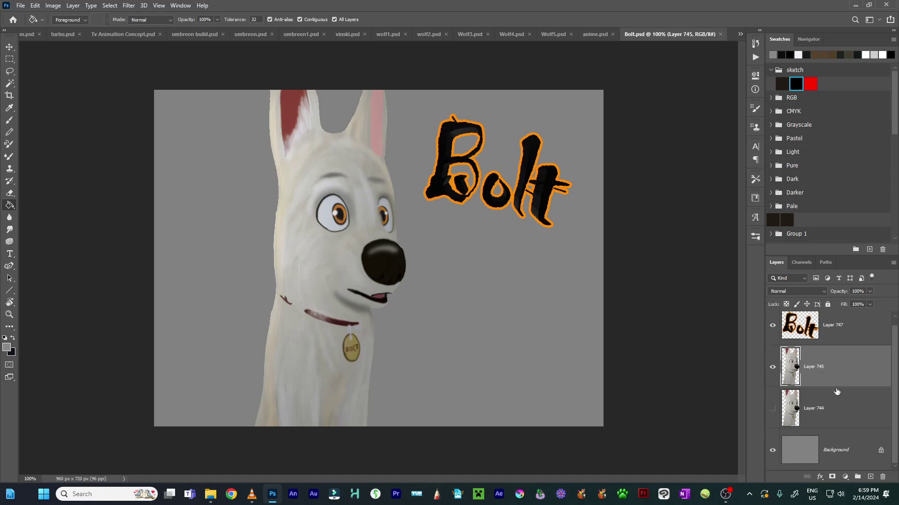
pyautogui.click(772, 367)
pyautogui.click(773, 325)
pyautogui.click(773, 408)
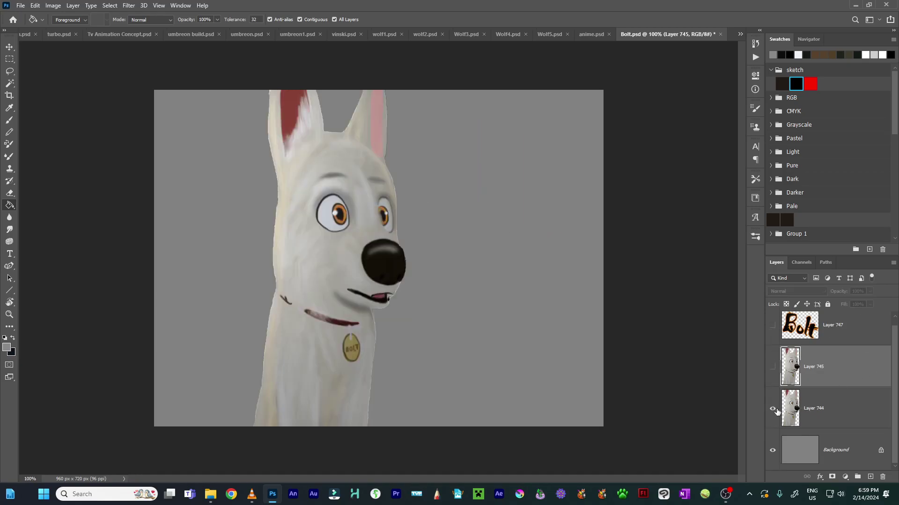
pyautogui.click(773, 367)
pyautogui.click(772, 325)
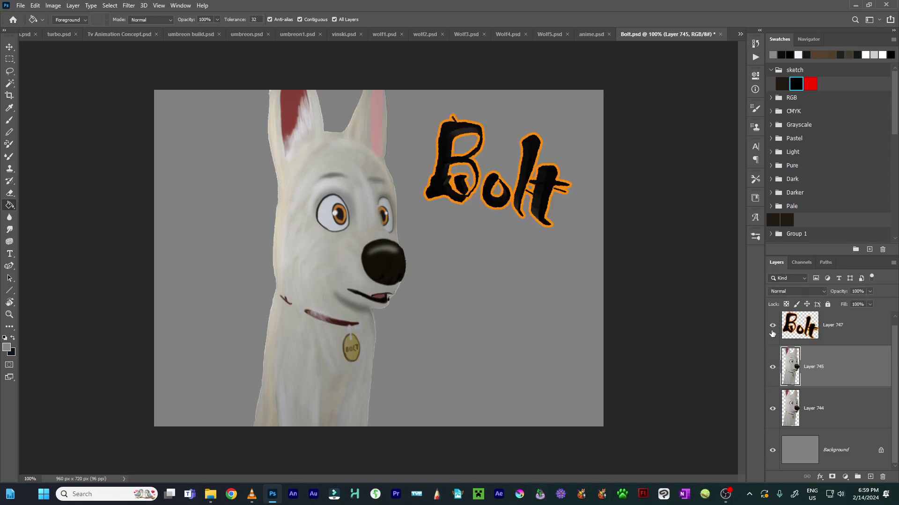
# - Examine the orange-outlined Bolt lettering and the dog's eyes, nose, mouth and collar at 200% or closer
pyautogui.hotkey('ctrl', '+')
pyautogui.hotkey('ctrl', '+')
pyautogui.moveTo(673, 88); pyautogui.dragTo(346, 342)
pyautogui.moveTo(380, 317); pyautogui.dragTo(565, 321)
pyautogui.hotkey('ctrl', '-')
pyautogui.hotkey('ctrl', '-')
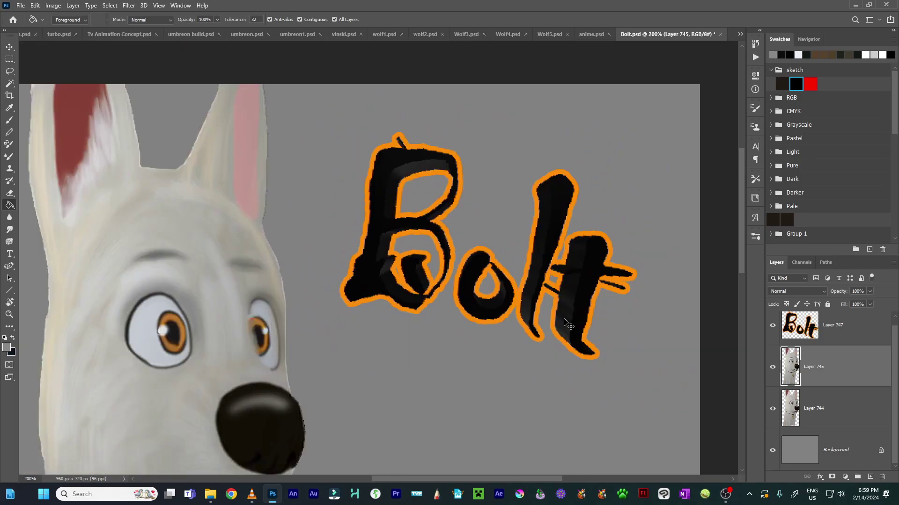
pyautogui.hotkey('ctrl', '+')
pyautogui.moveTo(448, 318); pyautogui.dragTo(499, 309)
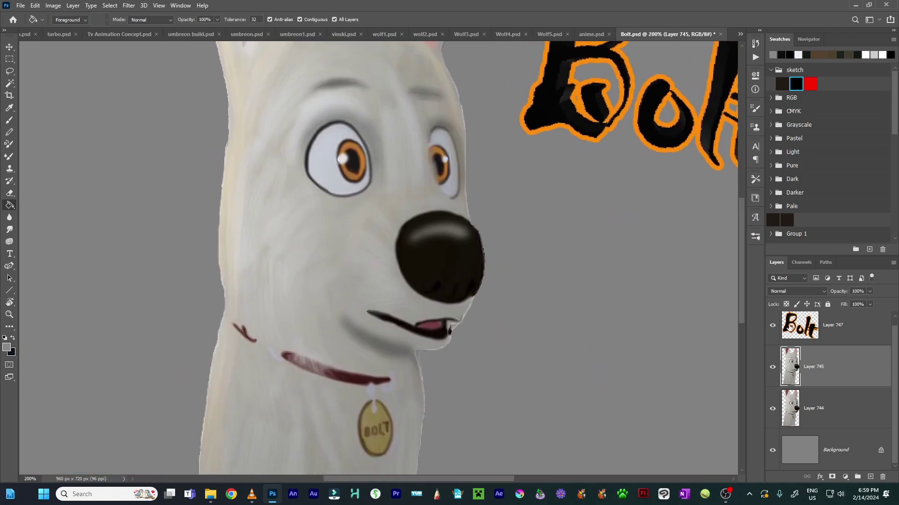
# - Hide the Bolt lettering layer, view the dog at 100%, and close Bolt.psd without saving changes
pyautogui.click(773, 324)
pyautogui.hotkey('ctrl', '-')
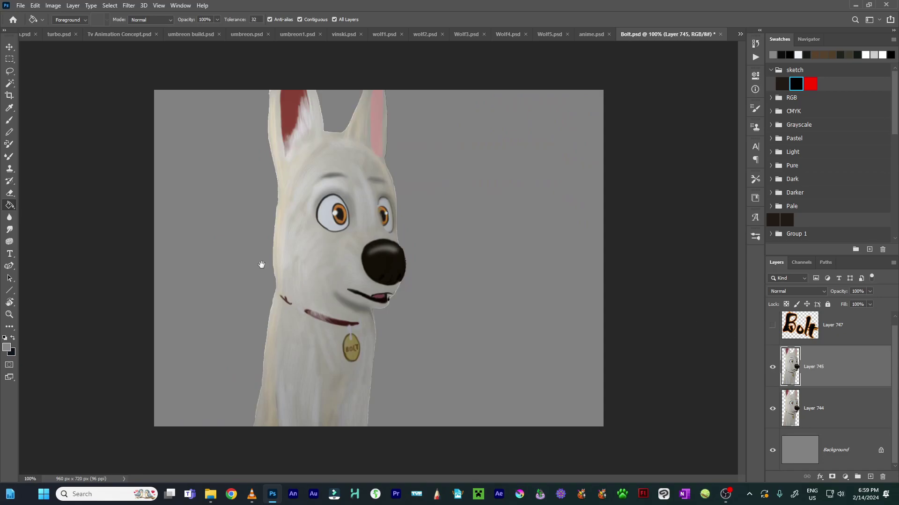
pyautogui.hotkey('ctrl', 'w')
pyautogui.click(443, 182)
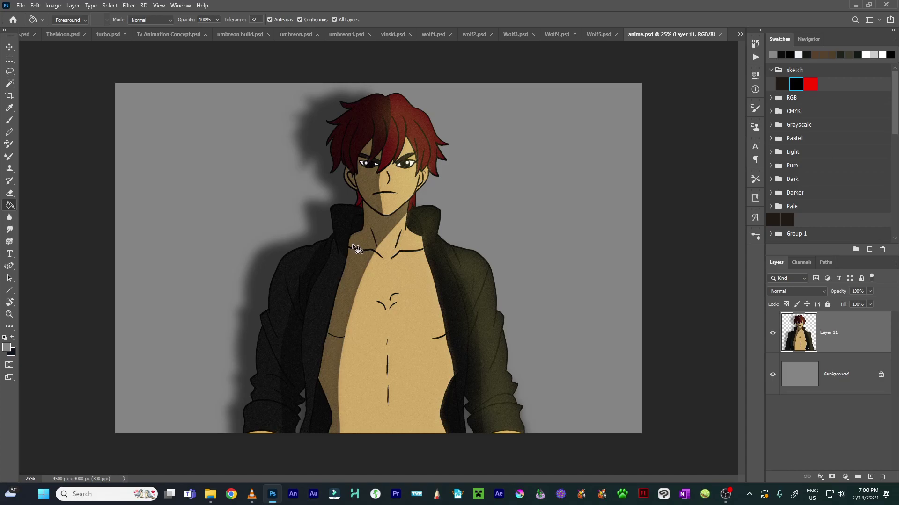
# - Examine the red-haired character's chest and jacket in anime.psd, magnifying the notch in the jacket's inner edge beside the shaded torso to 500%
pyautogui.hotkey('ctrl', '+')
pyautogui.hotkey('ctrl', '+')
pyautogui.hotkey('ctrl', '+')
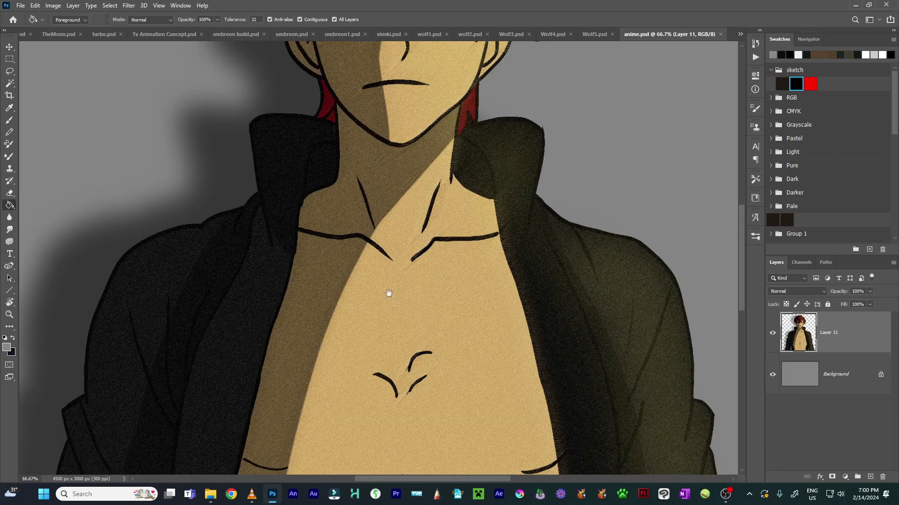
pyautogui.moveTo(482, 340); pyautogui.dragTo(375, 105)
pyautogui.moveTo(486, 309); pyautogui.dragTo(391, 279)
pyautogui.hotkey('ctrl', '+')
pyautogui.hotkey('ctrl', '+')
pyautogui.moveTo(282, 293); pyautogui.dragTo(298, 266)
pyautogui.hotkey('ctrl', '+')
pyautogui.hotkey('ctrl', '+')
pyautogui.hotkey('ctrl', '+')
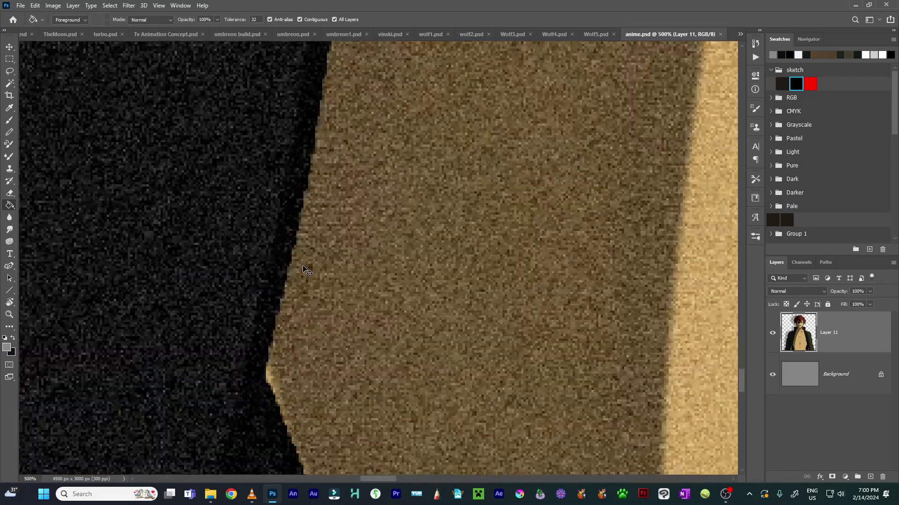
pyautogui.scroll(-5, 353, 339)
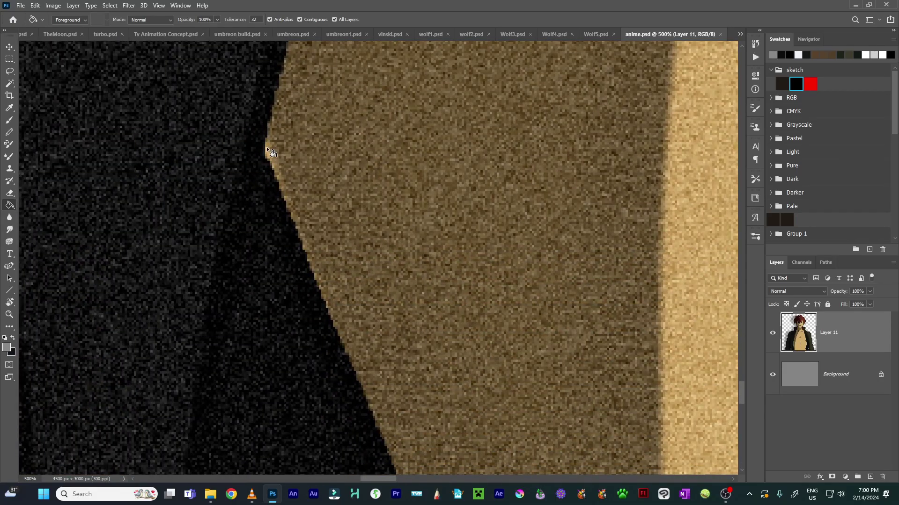
# - Circle the light notch on the jacket's inner edge with the Brush tool in red at size 20
pyautogui.press('b')
pyautogui.moveTo(381, 192)
pyautogui.mouseDown()
pyautogui.moveTo(264, 129)
pyautogui.moveTo(170, 183)
pyautogui.moveTo(241, 120)
pyautogui.mouseUp()
pyautogui.click(810, 83)
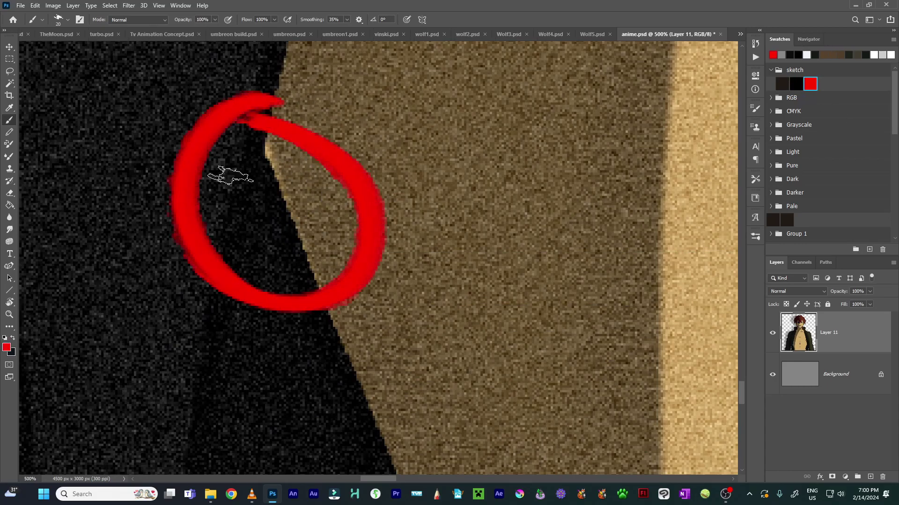
# - Circle the notch on the opposite inner edge of the jacket, beside the lit torso, in red at 200% magnification
pyautogui.hotkey('ctrl', '-')
pyautogui.hotkey('ctrl', '-')
pyautogui.hotkey('ctrl', '-')
pyautogui.hotkey('ctrl', '-')
pyautogui.hotkey('ctrl', '-')
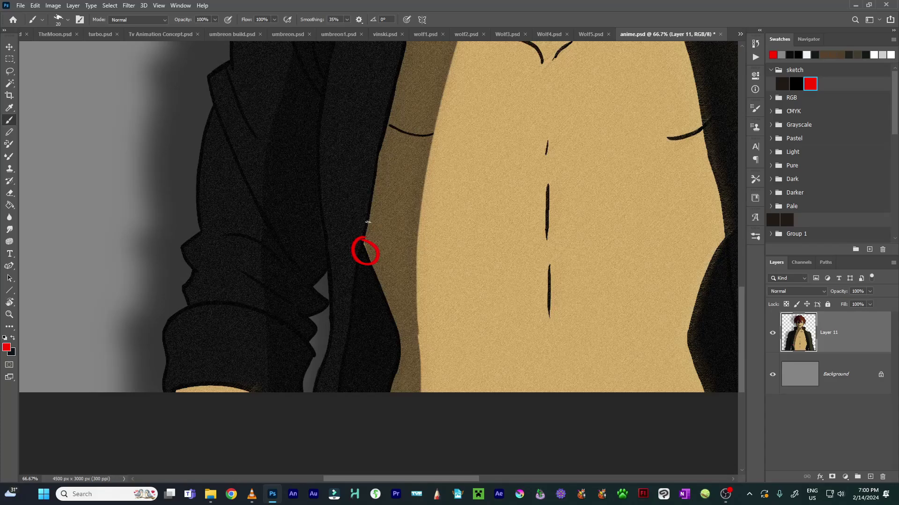
pyautogui.moveTo(506, 250); pyautogui.dragTo(386, 318)
pyautogui.moveTo(477, 282); pyautogui.dragTo(361, 285)
pyautogui.moveTo(467, 331); pyautogui.dragTo(445, 323)
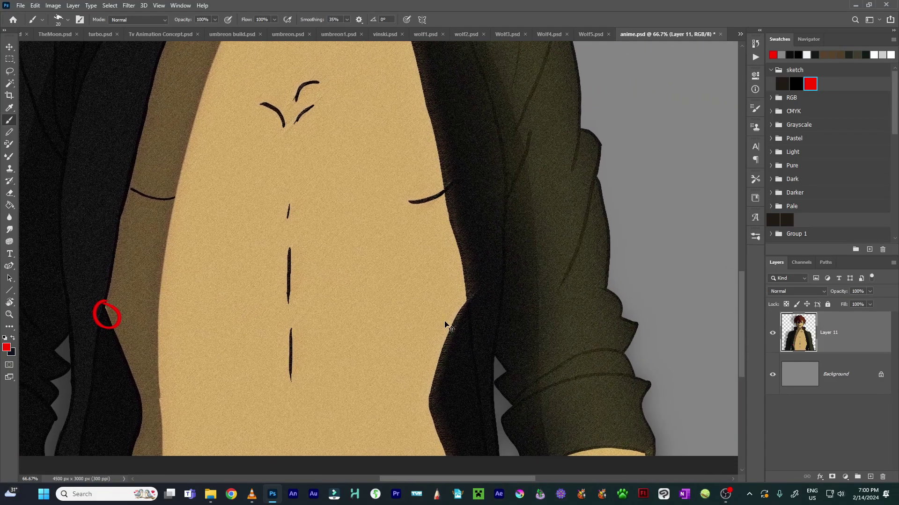
pyautogui.hotkey('ctrl', '+')
pyautogui.hotkey('ctrl', '+')
pyautogui.moveTo(537, 312); pyautogui.dragTo(419, 237)
pyautogui.moveTo(543, 246); pyautogui.dragTo(421, 368)
pyautogui.moveTo(489, 258); pyautogui.dragTo(556, 357)
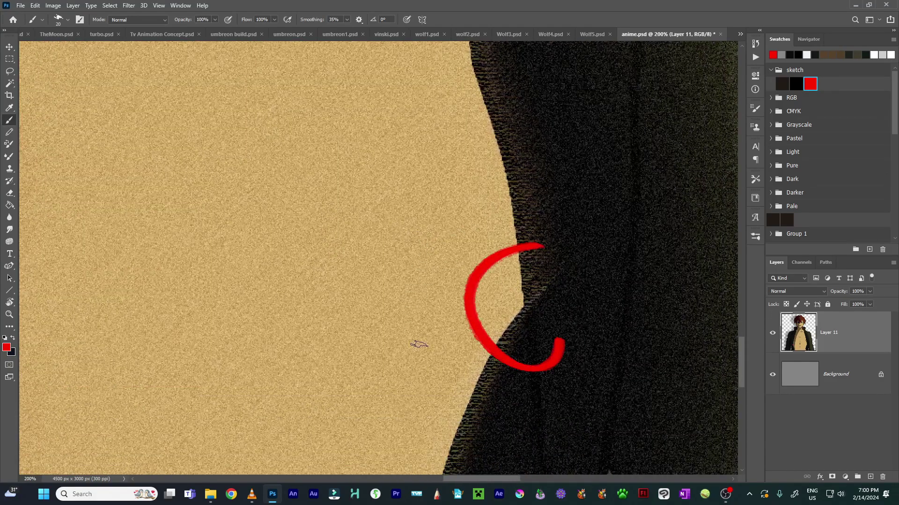
pyautogui.moveTo(532, 252); pyautogui.dragTo(557, 365)
# - Examine the second circled notch in context, then the red-haired character's face, collar and chest at 50% or lower
pyautogui.hotkey('ctrl', '-')
pyautogui.hotkey('ctrl', '-')
pyautogui.hotkey('ctrl', '-')
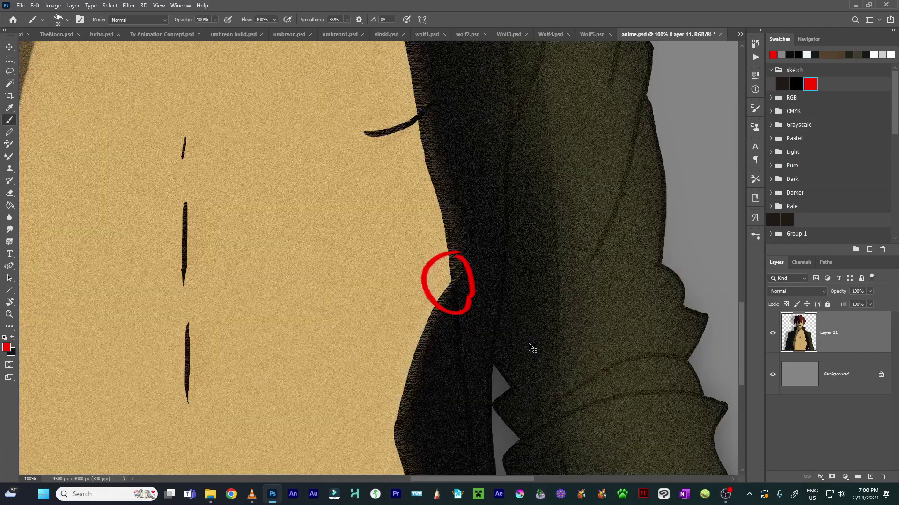
pyautogui.moveTo(291, 273); pyautogui.dragTo(340, 367)
pyautogui.moveTo(244, 187); pyautogui.dragTo(316, 422)
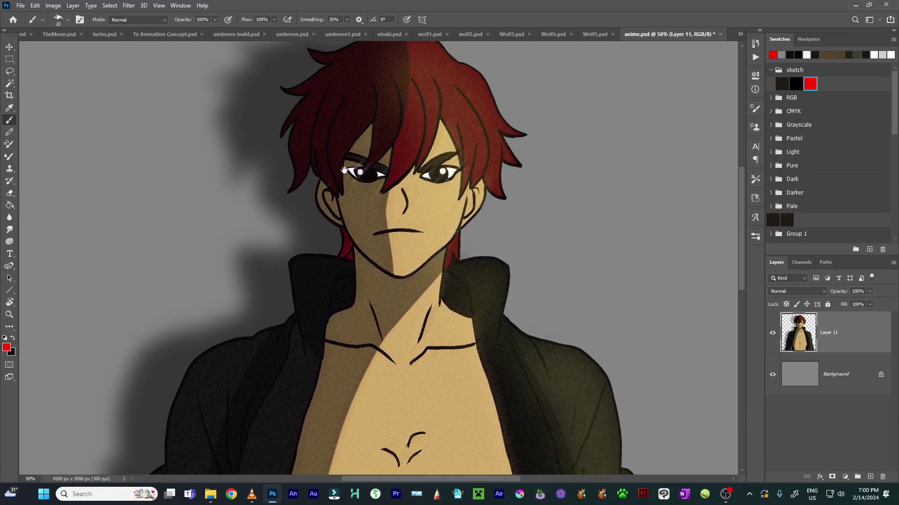
pyautogui.moveTo(344, 170); pyautogui.dragTo(344, 243)
pyautogui.moveTo(419, 257); pyautogui.dragTo(386, 207)
pyautogui.hotkey('ctrl', '+')
pyautogui.hotkey('ctrl', '-')
pyautogui.hotkey('ctrl', '-')
pyautogui.hotkey('ctrl', '-')
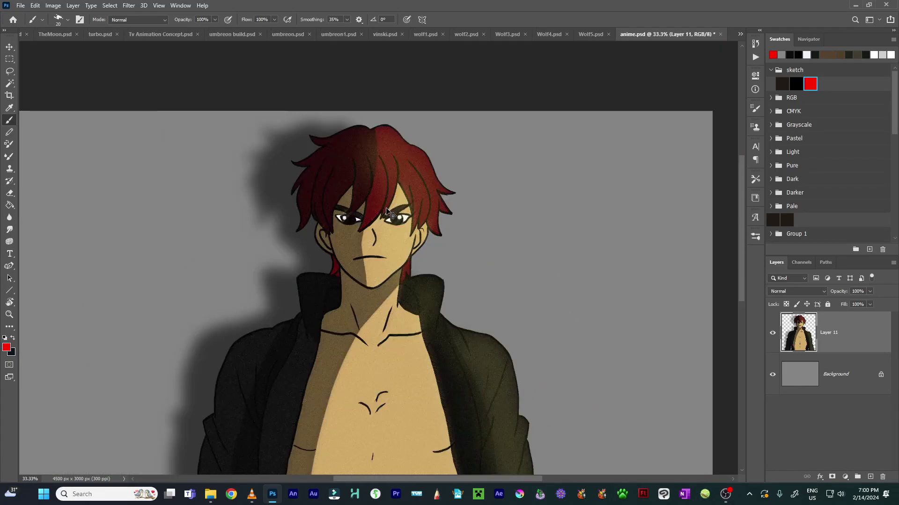
# - Undo a red stroke, draw sweeping red brush lines around the character, and close anime.psd without saving changes
pyautogui.moveTo(328, 83)
pyautogui.mouseDown()
pyautogui.moveTo(290, 142)
pyautogui.moveTo(412, 165)
pyautogui.moveTo(252, 244)
pyautogui.mouseUp()
pyautogui.hotkey('ctrl', 'z')
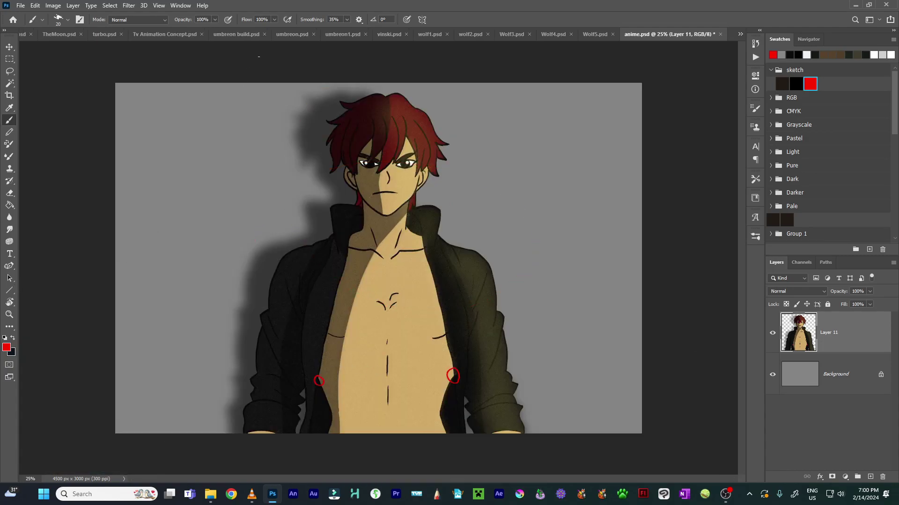
pyautogui.moveTo(95, 244)
pyautogui.mouseDown()
pyautogui.moveTo(155, 302)
pyautogui.moveTo(376, 427)
pyautogui.mouseUp()
pyautogui.moveTo(642, 155); pyautogui.dragTo(279, 104)
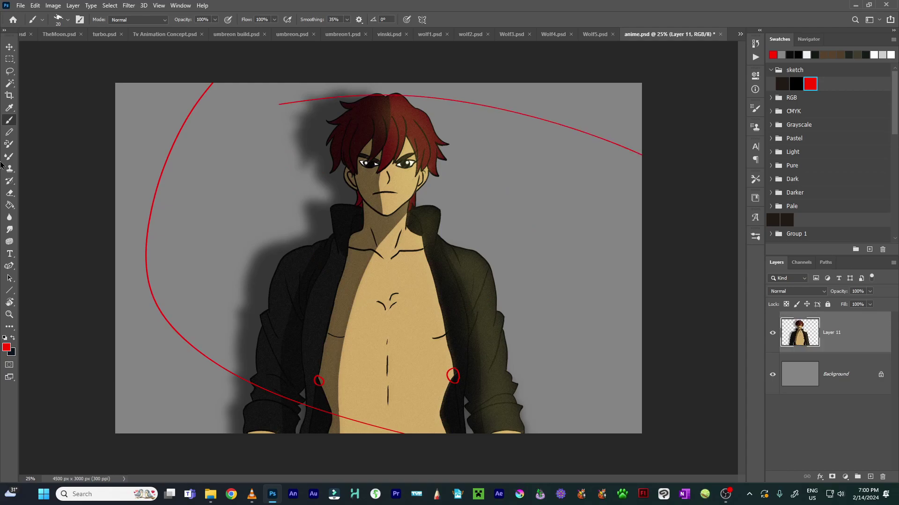
pyautogui.hotkey('ctrl', 'w')
pyautogui.click(446, 186)
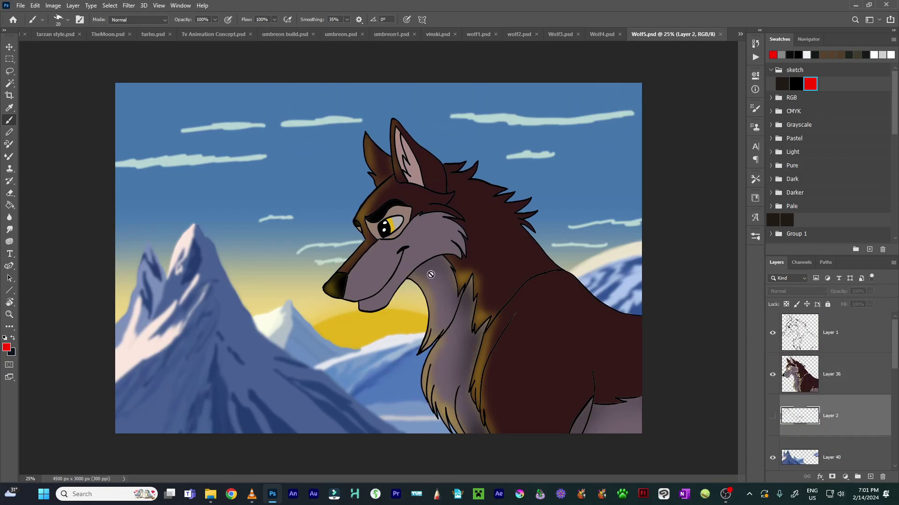
# - Examine the wolf's eye and muzzle outlines in Wolf5.psd at 200% and look through its layers
pyautogui.scroll(6, 434, 279)
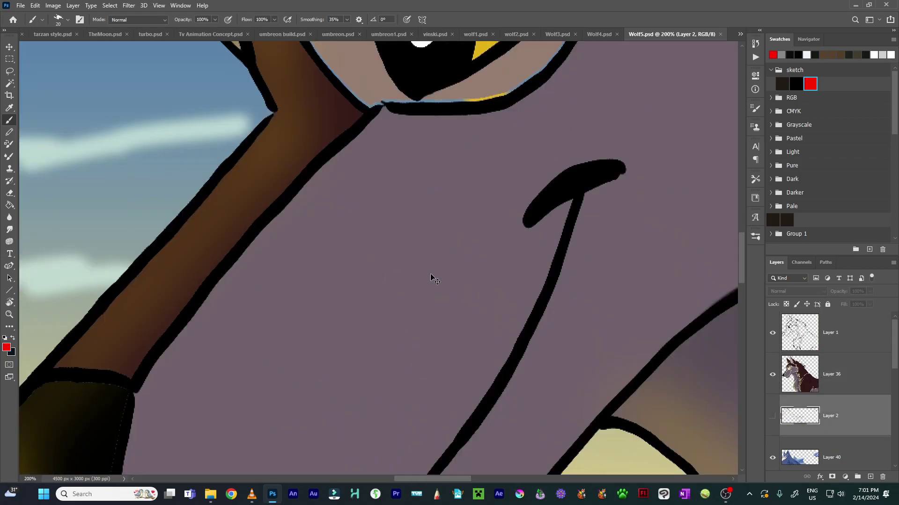
pyautogui.moveTo(504, 212); pyautogui.dragTo(405, 351)
pyautogui.scroll(-2, 807, 373)
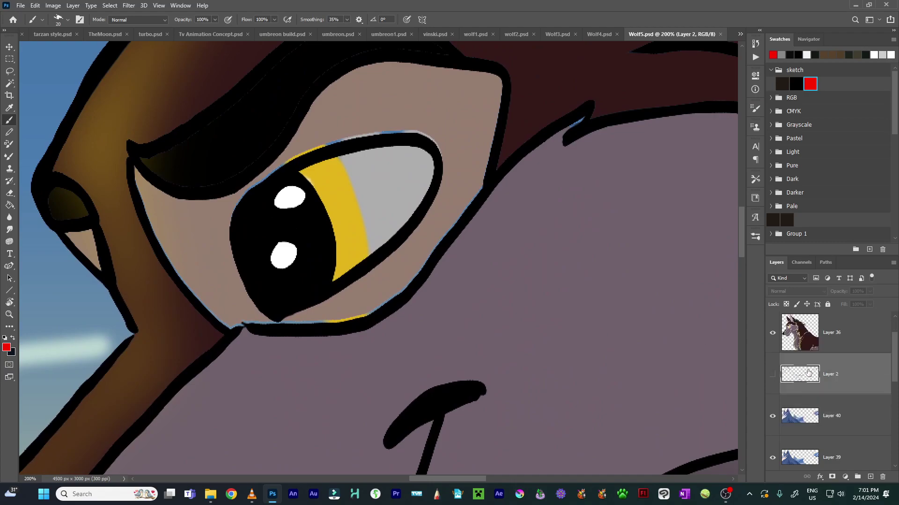
pyautogui.scroll(2, 807, 373)
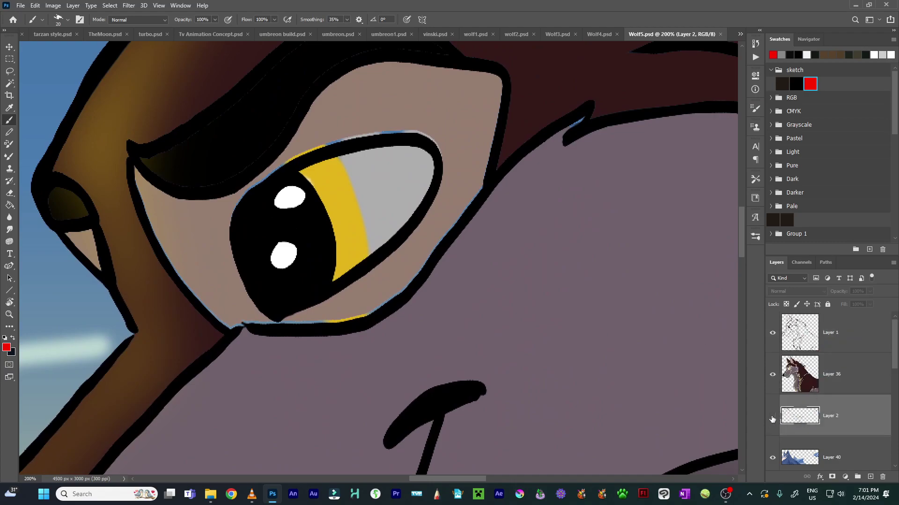
# - Sample the beige eyelid colour, add a new layer directly above Layer 2, and paint along the eye's lower outline
pyautogui.keyDown('alt'); pyautogui.click(380, 300); pyautogui.keyUp('alt')
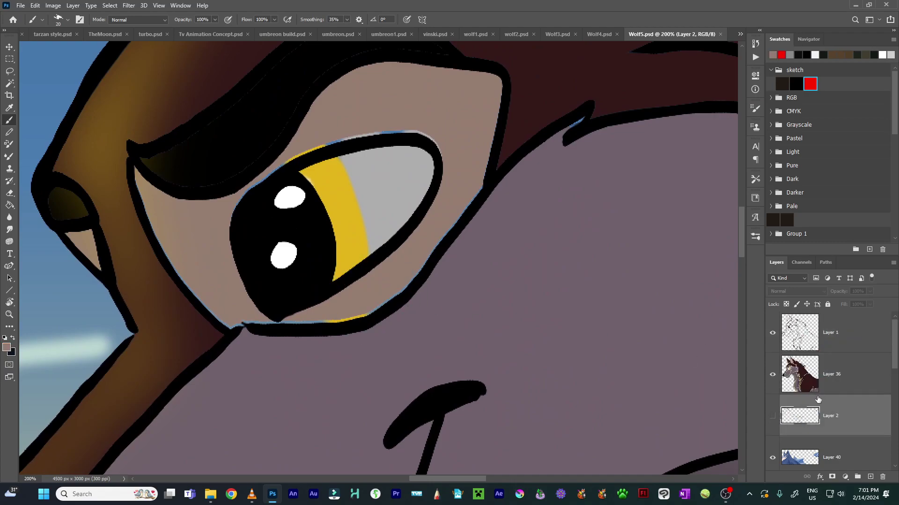
pyautogui.click(870, 476)
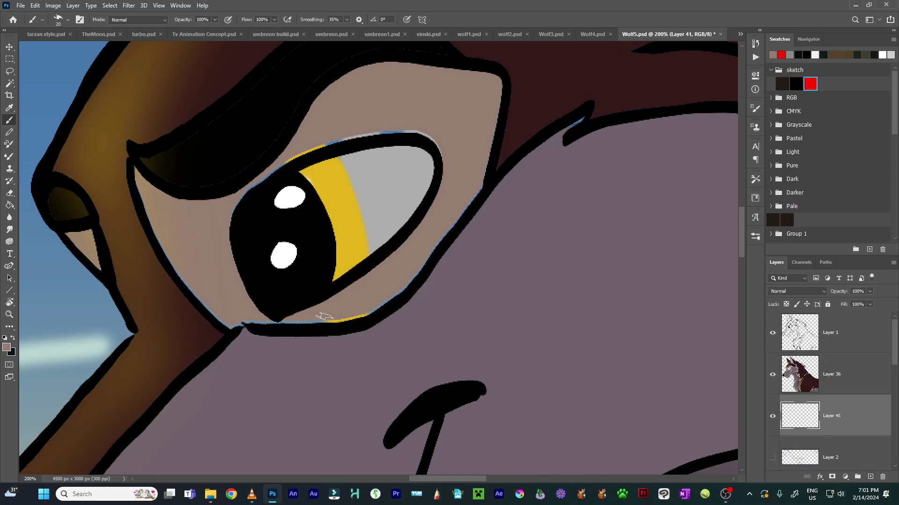
pyautogui.moveTo(243, 326)
pyautogui.mouseDown()
pyautogui.moveTo(356, 323)
pyautogui.moveTo(317, 321)
pyautogui.moveTo(356, 316)
pyautogui.moveTo(407, 289)
pyautogui.moveTo(353, 318)
pyautogui.moveTo(418, 287)
pyautogui.mouseUp()
# - Paint over the yellow gap below the eye on Layer 36 and close Wolf5.psd without saving changes
pyautogui.click(816, 380)
pyautogui.moveTo(327, 322); pyautogui.dragTo(367, 314)
pyautogui.scroll(-6, 327, 320)
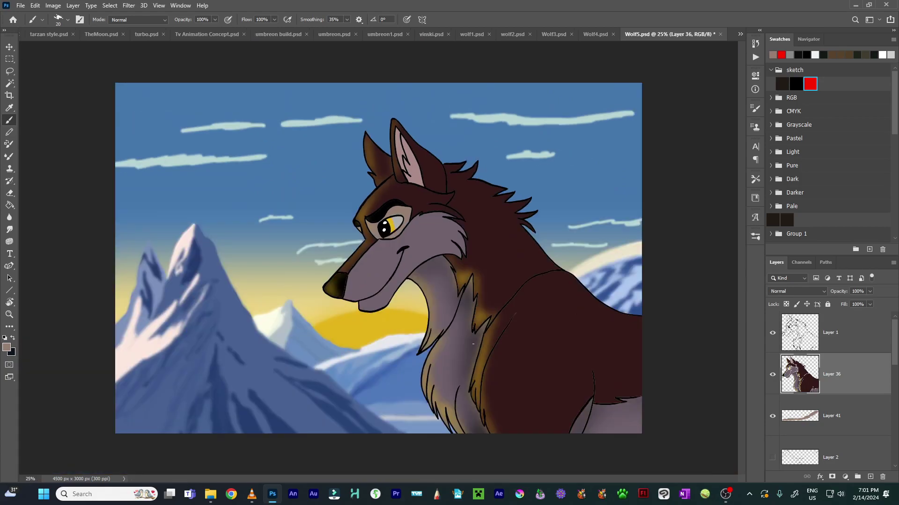
pyautogui.hotkey('ctrl', 'w')
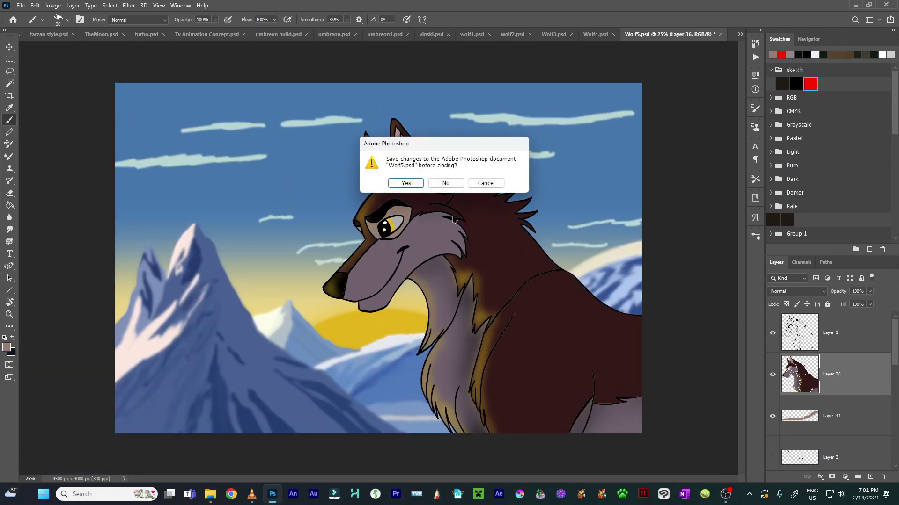
pyautogui.click(450, 183)
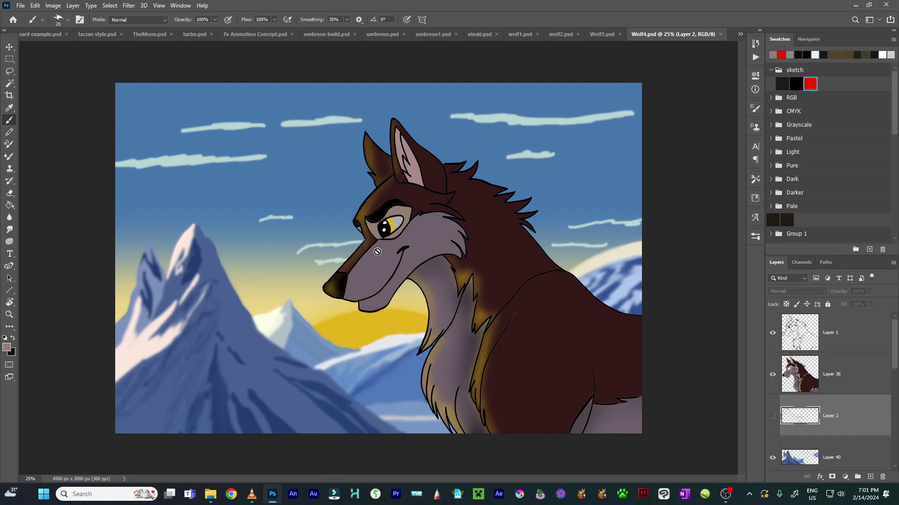
# - Examine the wolf's face, neck fur and mountain background in Wolf4.psd at up to 100%, and look through its layers
pyautogui.scroll(4, 444, 215)
pyautogui.moveTo(444, 211); pyautogui.dragTo(342, 175)
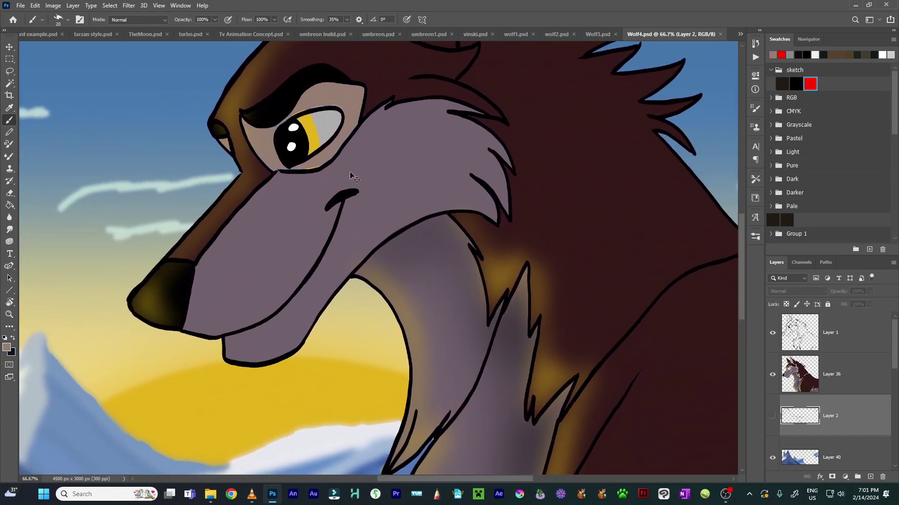
pyautogui.scroll(-4, 350, 175)
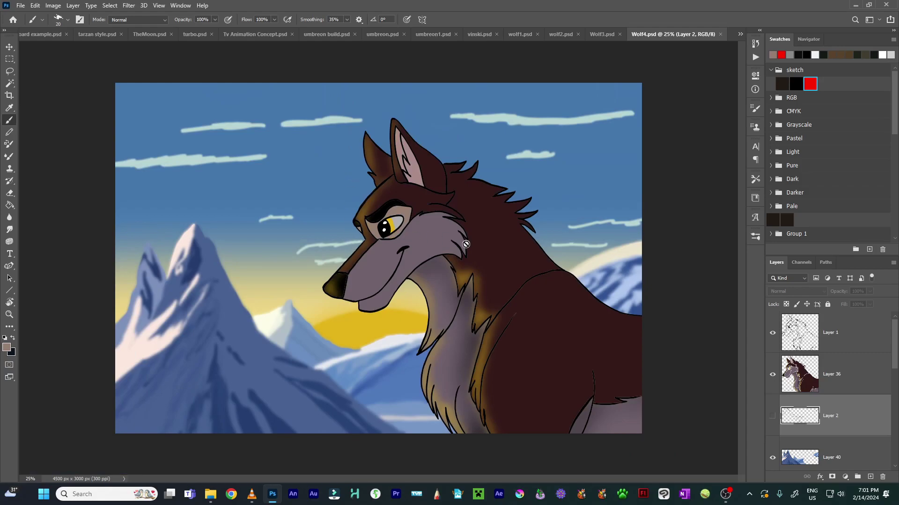
pyautogui.scroll(5, 459, 245)
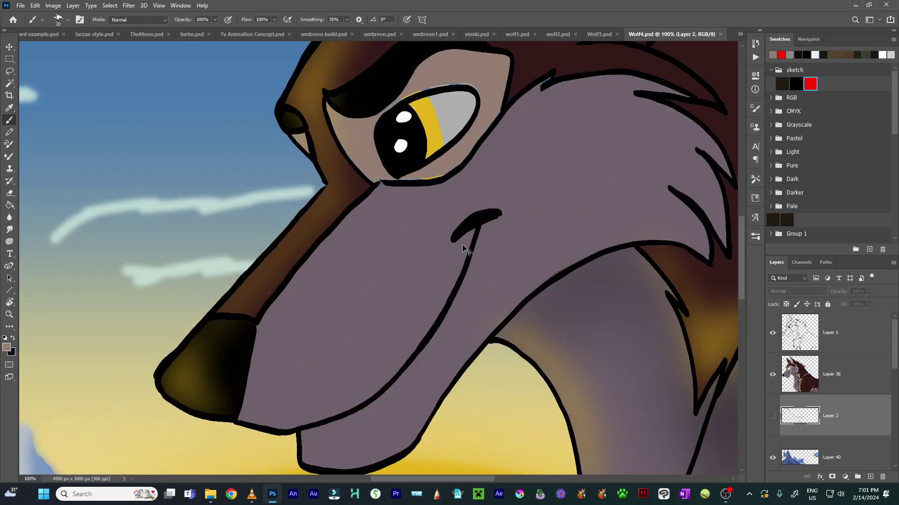
pyautogui.scroll(-3, 464, 248)
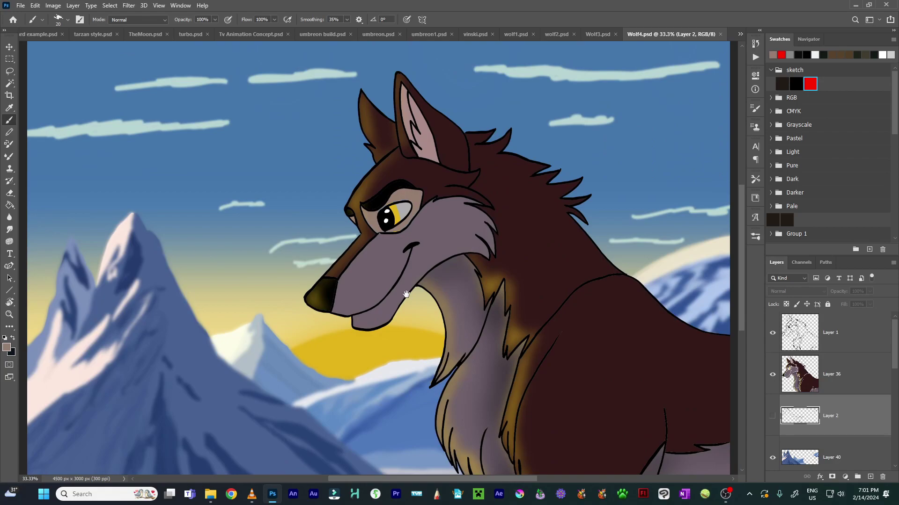
pyautogui.moveTo(407, 295); pyautogui.dragTo(402, 263)
pyautogui.scroll(-5, 831, 411)
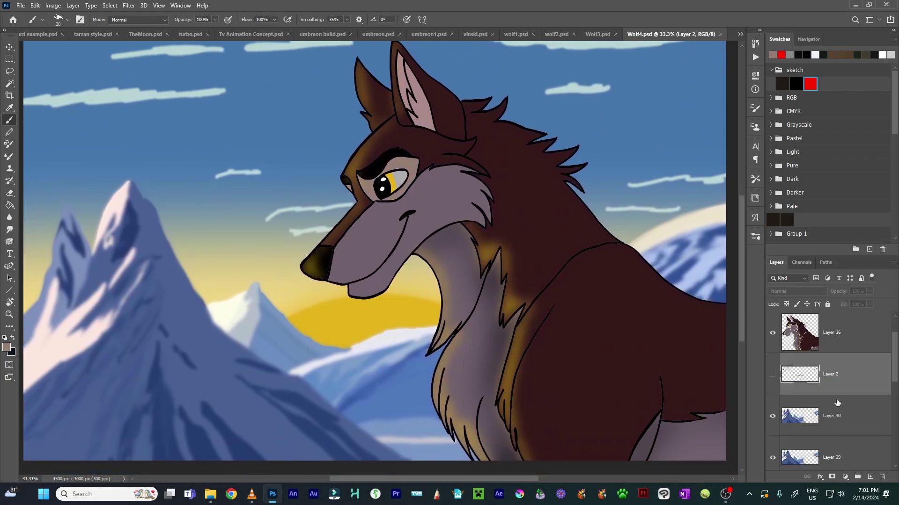
pyautogui.scroll(5, 831, 411)
pyautogui.moveTo(281, 345); pyautogui.dragTo(176, 344)
pyautogui.moveTo(323, 281); pyautogui.dragTo(465, 346)
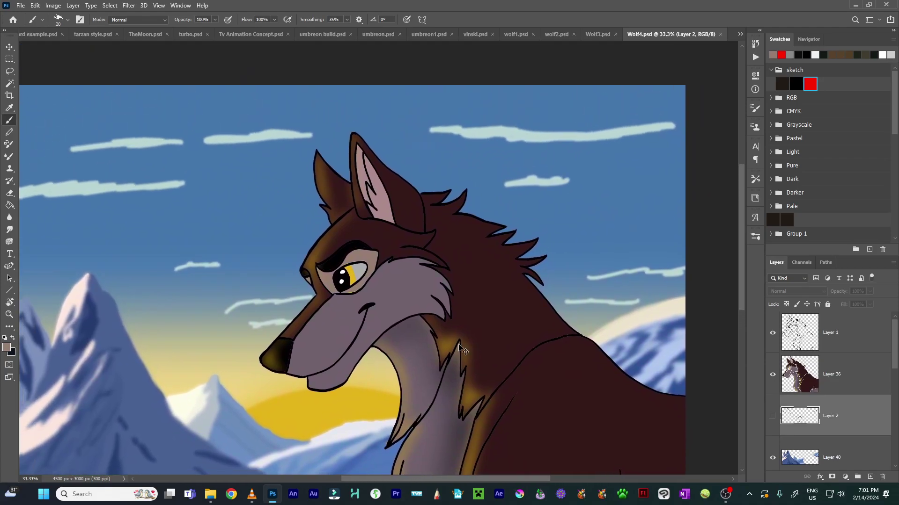
# - Close Wolf4.psd and the Wolf3.psd line drawing
pyautogui.hotkey('ctrl', 'w')
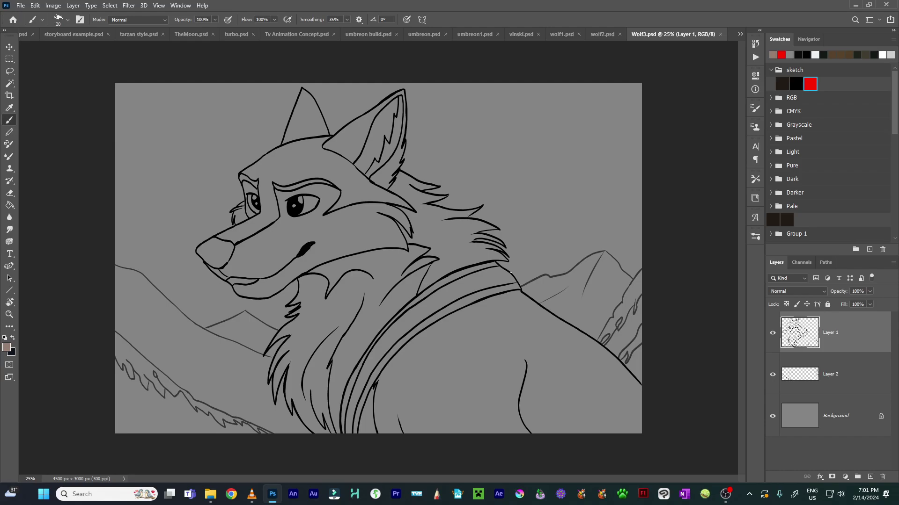
pyautogui.hotkey('ctrl', 'w')
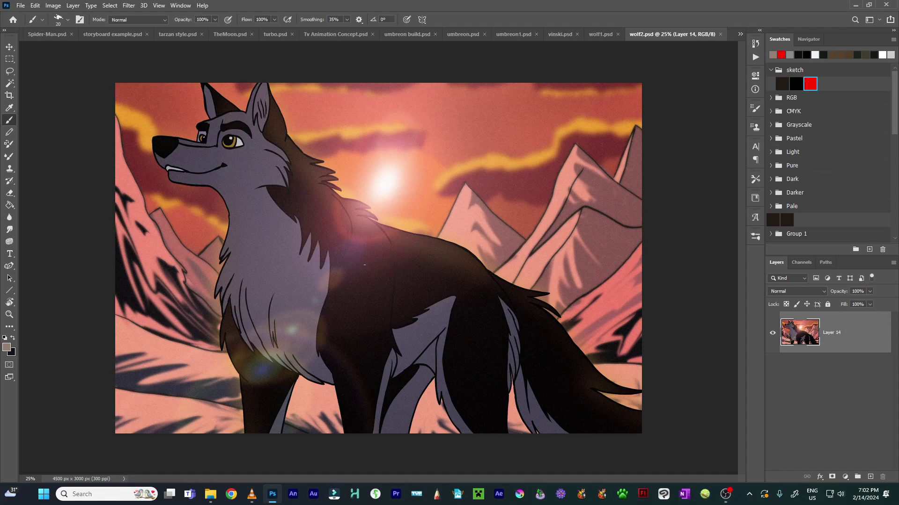
# - Examine the grey wolf's head in wolf2.psd, magnifying both eyes to 200%
pyautogui.hotkey('ctrl', '+')
pyautogui.hotkey('ctrl', '+')
pyautogui.hotkey('ctrl', '+')
pyautogui.moveTo(321, 223); pyautogui.dragTo(513, 344)
pyautogui.moveTo(217, 204); pyautogui.dragTo(401, 348)
pyautogui.hotkey('ctrl', '+')
pyautogui.hotkey('ctrl', '+')
pyautogui.moveTo(327, 187); pyautogui.dragTo(424, 297)
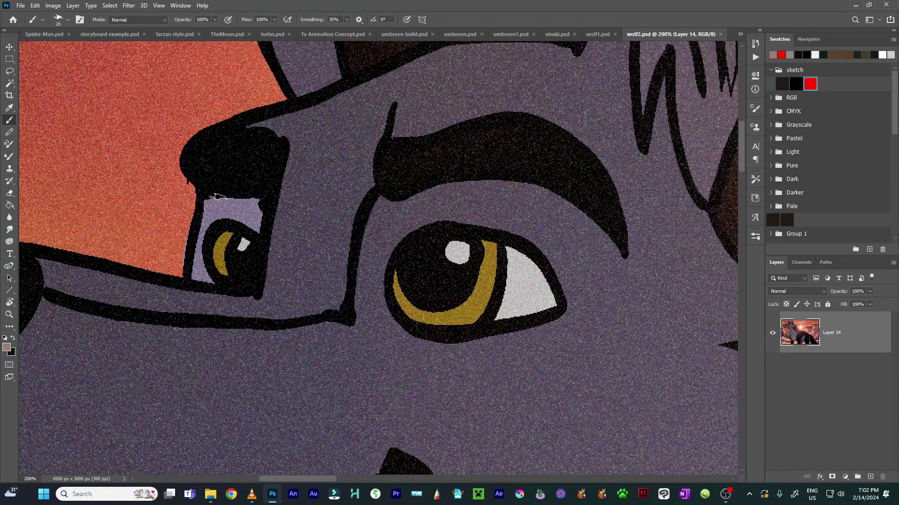
# - Mark the areas above both eyes with the current beige colour and circle the far eye's outer edge in red
pyautogui.moveTo(206, 213)
pyautogui.mouseDown()
pyautogui.moveTo(220, 189)
pyautogui.moveTo(231, 206)
pyautogui.mouseUp()
pyautogui.moveTo(470, 197)
pyautogui.mouseDown()
pyautogui.moveTo(448, 218)
pyautogui.moveTo(489, 199)
pyautogui.mouseUp()
pyautogui.click(812, 82)
pyautogui.moveTo(172, 212)
pyautogui.mouseDown()
pyautogui.moveTo(199, 269)
pyautogui.moveTo(187, 222)
pyautogui.mouseUp()
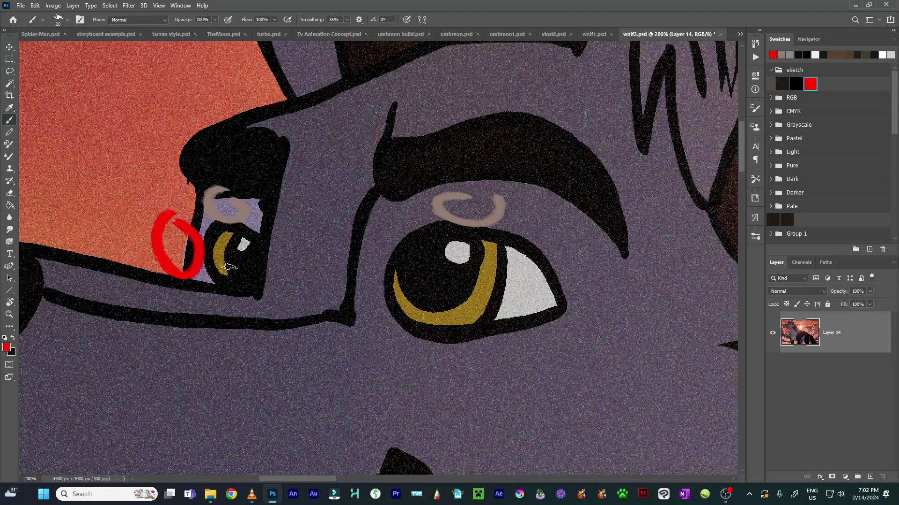
# - Examine the marked far eye at 400% and close wolf2.psd without saving changes
pyautogui.hotkey('ctrl', '+')
pyautogui.moveTo(164, 191); pyautogui.dragTo(494, 246)
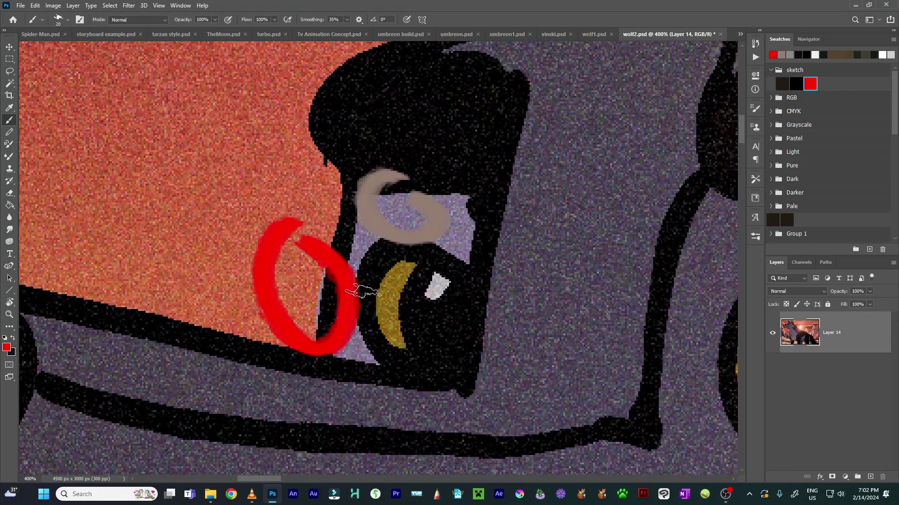
pyautogui.scroll(-6, 365, 297)
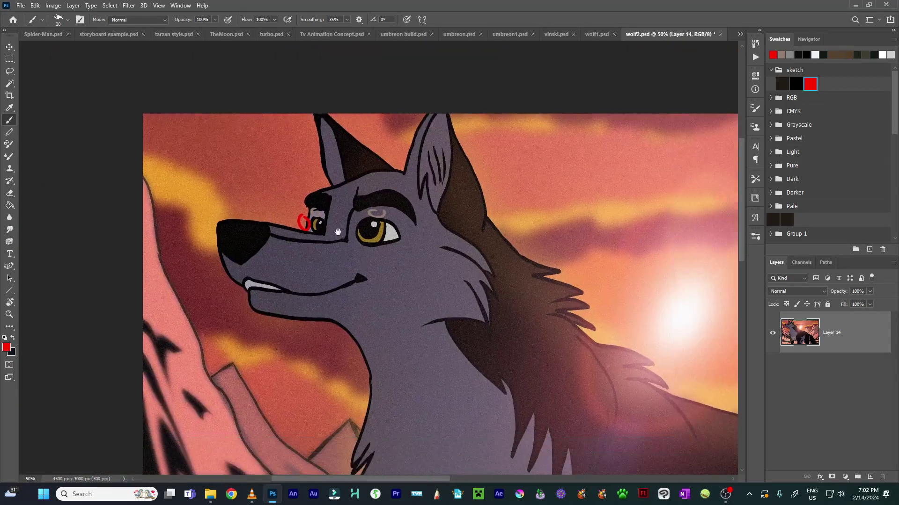
pyautogui.hotkey('ctrl', 'w')
pyautogui.click(445, 182)
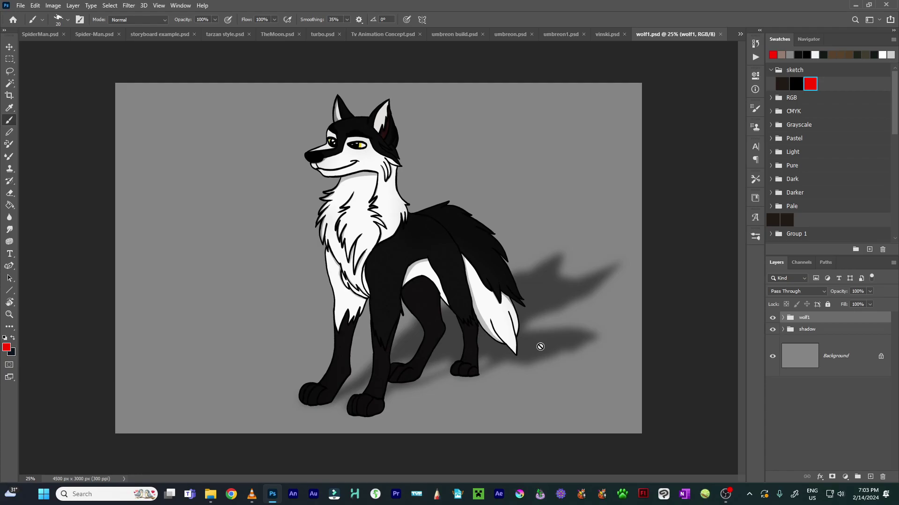
# - Expand the wolf1 and shadow layer groups to view their contents, and close wolf1.psd without saving changes
pyautogui.click(782, 318)
pyautogui.click(790, 370)
pyautogui.click(777, 371)
pyautogui.click(777, 371)
pyautogui.click(782, 371)
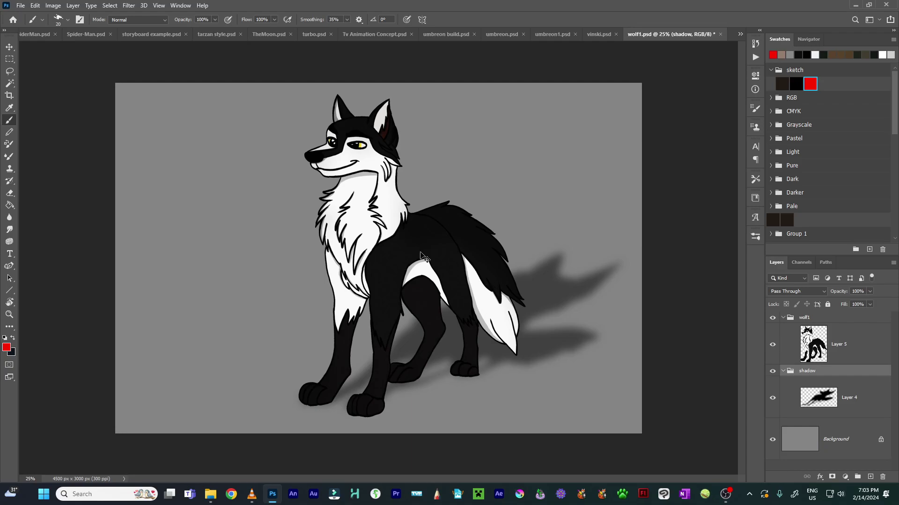
pyautogui.hotkey('ctrl', 'w')
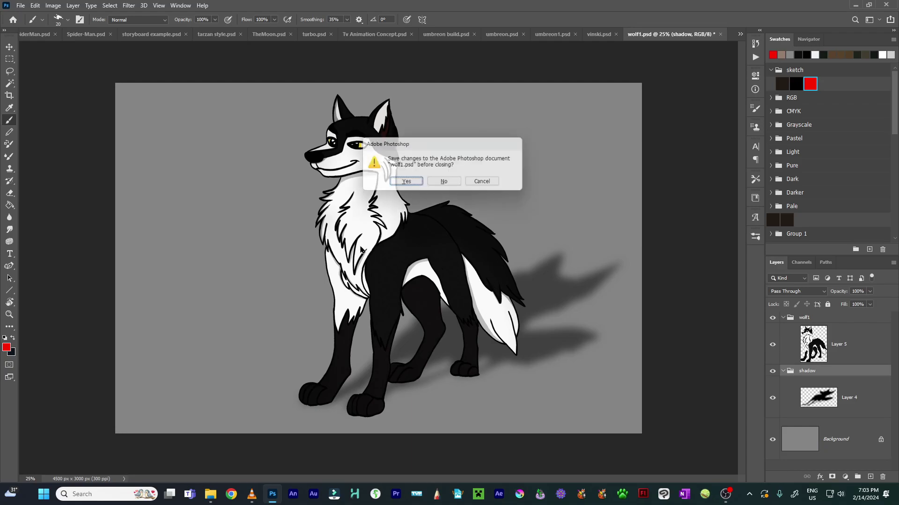
pyautogui.click(445, 184)
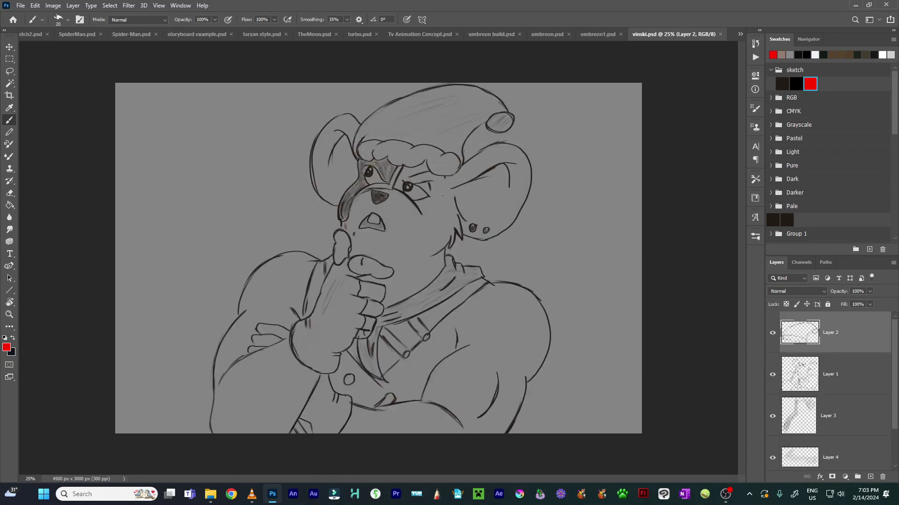
# - Look through the layers of vinski.psd and toggle Layer 2's visibility off and on to check its contents
pyautogui.scroll(-1, 847, 359)
pyautogui.scroll(1, 845, 361)
pyautogui.click(772, 333)
pyautogui.click(772, 334)
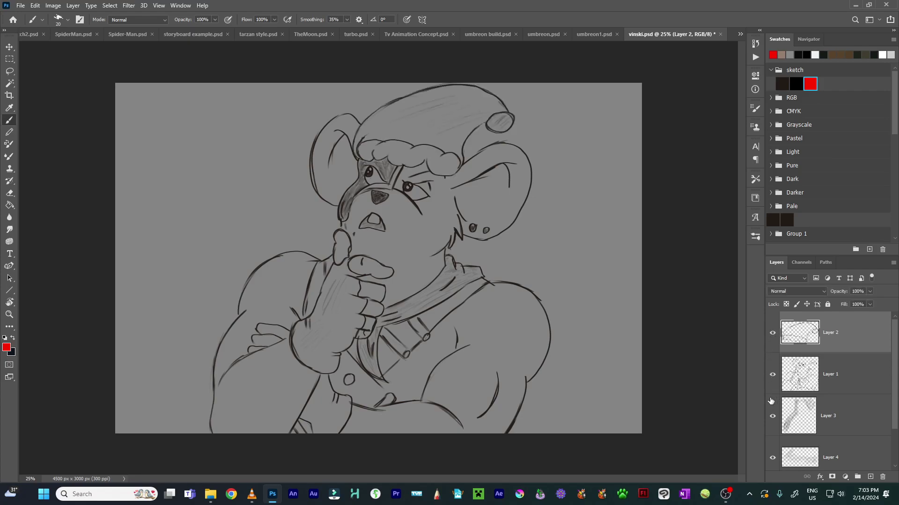
# - Toggle Layer 3's visibility off and on to check its contents, and close vinski.psd without saving changes
pyautogui.click(772, 416)
pyautogui.click(771, 416)
pyautogui.click(772, 416)
pyautogui.click(772, 416)
pyautogui.hotkey('ctrl', 'w')
pyautogui.click(447, 183)
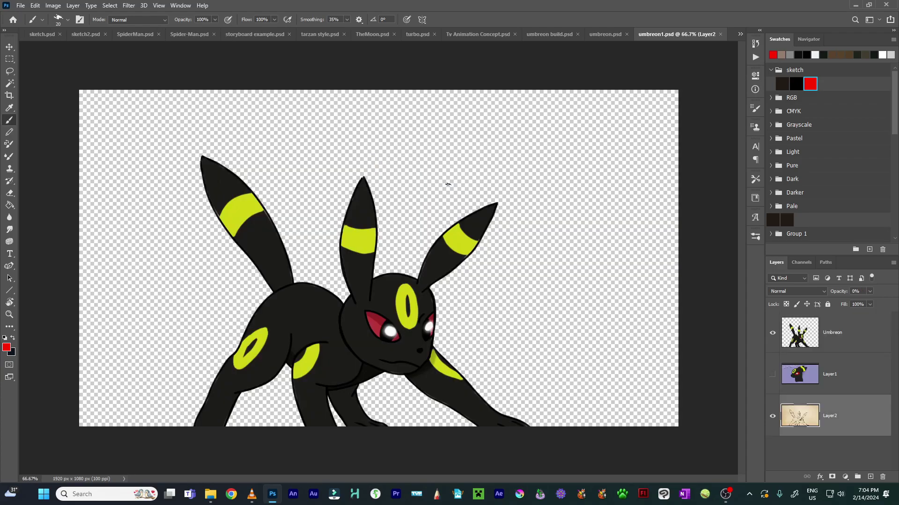
# - Inspect umbreon1.psd at 100%, hide the Umbreon layer, and raise Layer2's opacity to 100% to reveal the sketch
pyautogui.hotkey('ctrl', '1')
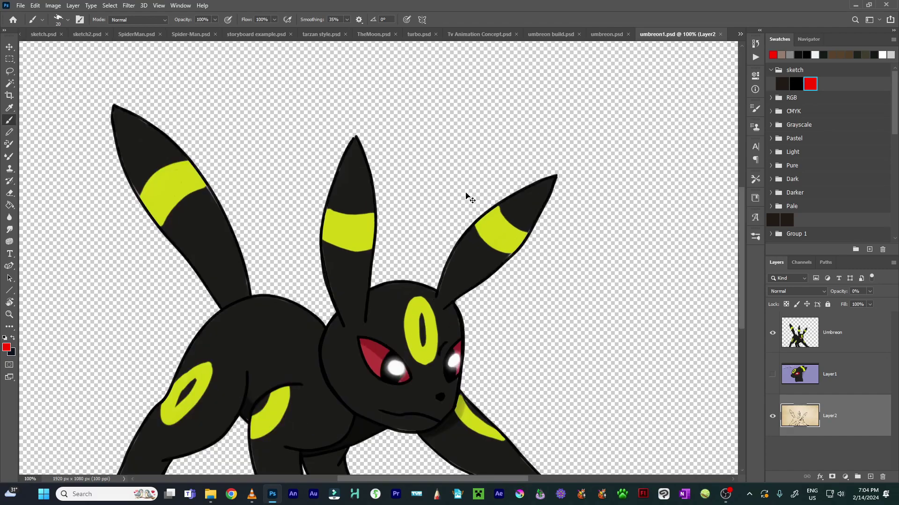
pyautogui.moveTo(452, 247); pyautogui.dragTo(487, 179)
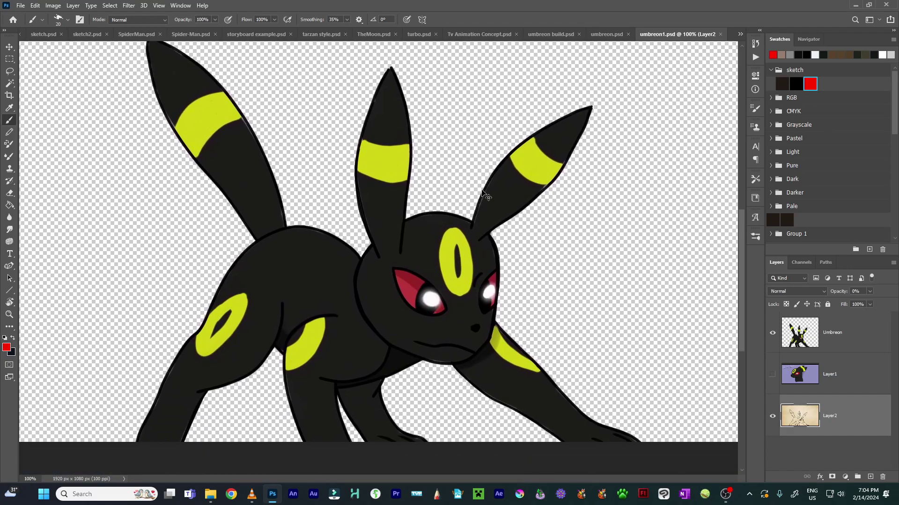
pyautogui.hotkey('ctrl', '-')
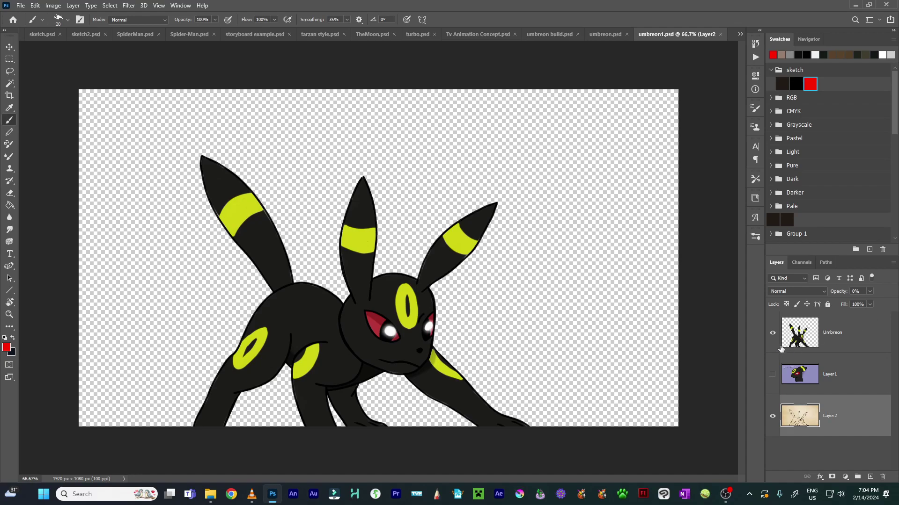
pyautogui.click(772, 333)
pyautogui.click(771, 417)
pyautogui.click(773, 418)
pyautogui.click(869, 291)
pyautogui.moveTo(847, 303); pyautogui.dragTo(894, 308)
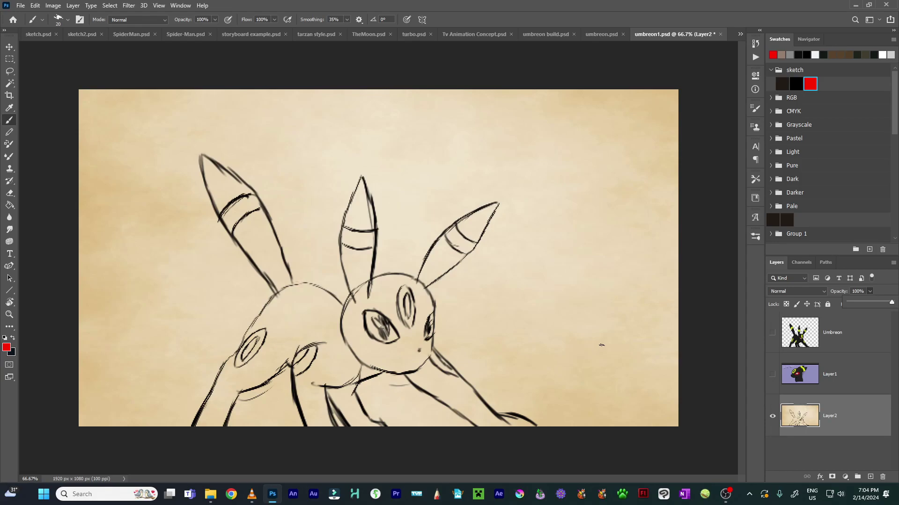
# - Show Layer1 briefly to check its contents, hide it again, and restore the Umbreon layer over the sketch
pyautogui.click(772, 374)
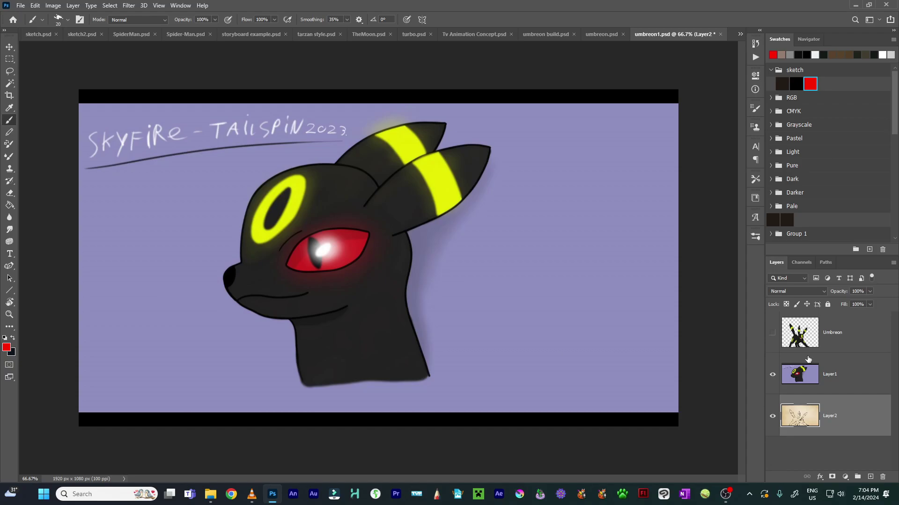
pyautogui.click(772, 374)
pyautogui.click(773, 333)
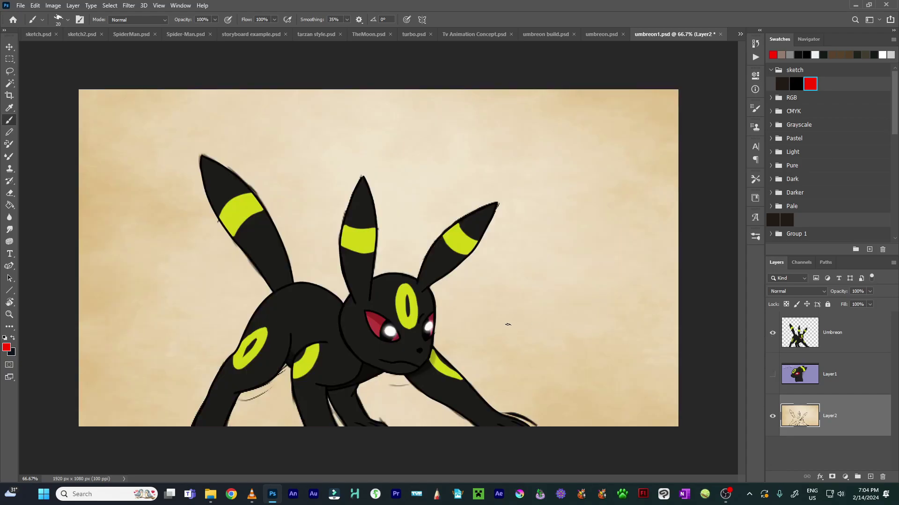
# - Toggle the Umbreon layer's visibility repeatedly to compare the coloured artwork with the sketch beneath it
pyautogui.click(775, 334)
pyautogui.click(775, 334)
pyautogui.click(773, 334)
pyautogui.click(773, 334)
pyautogui.click(772, 332)
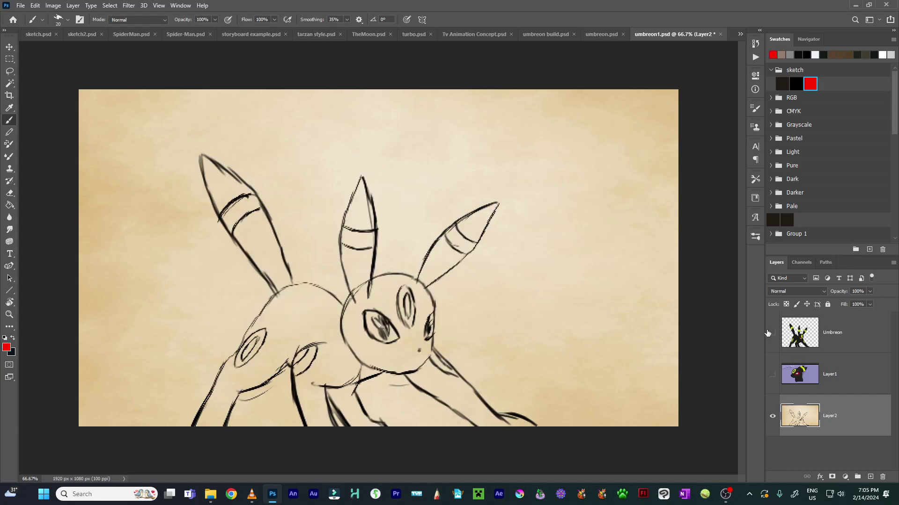
pyautogui.click(772, 333)
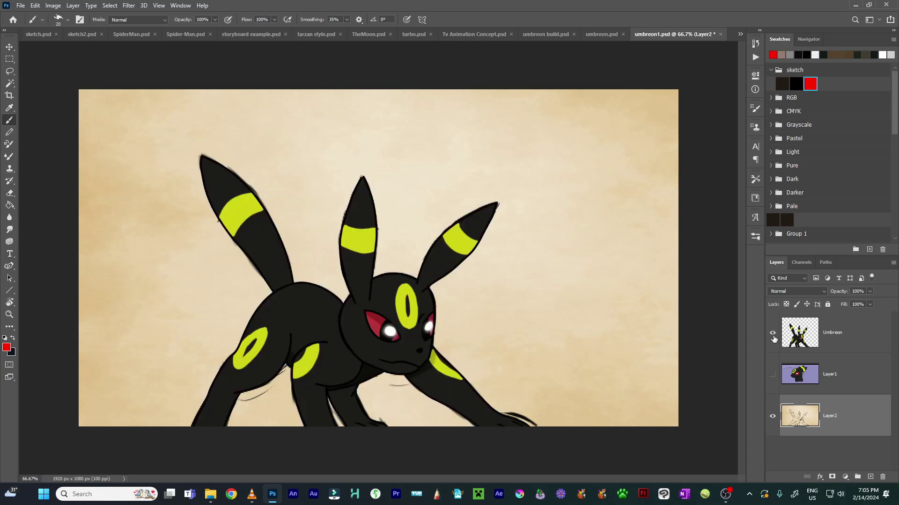
pyautogui.click(773, 333)
pyautogui.click(773, 333)
# - Toggle Layer2's visibility off and on to check the sketch, and close umbreon1.psd without saving changes
pyautogui.click(774, 416)
pyautogui.click(773, 417)
pyautogui.click(773, 416)
pyautogui.click(773, 416)
pyautogui.hotkey('ctrl', 'w')
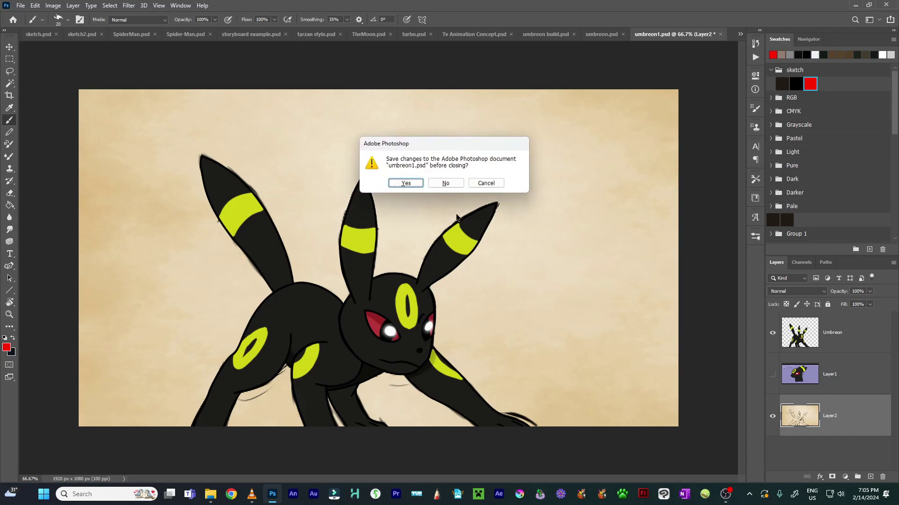
pyautogui.click(454, 182)
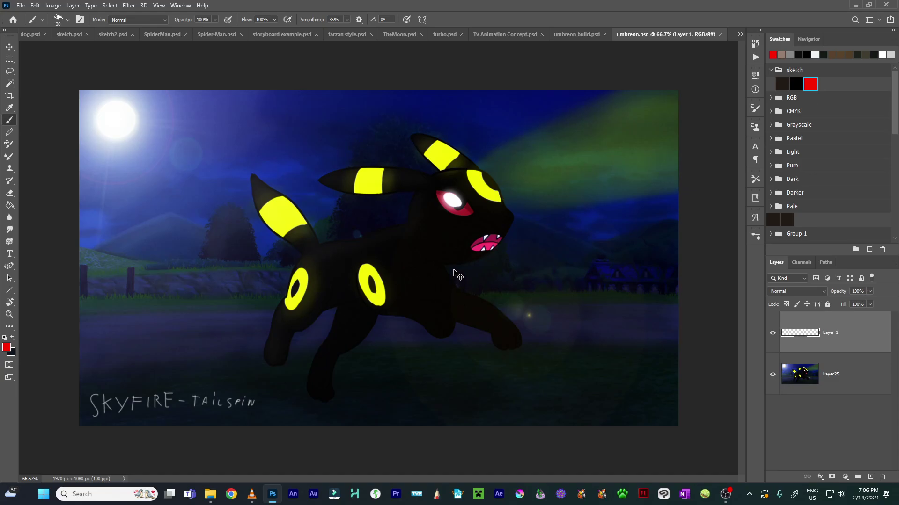
# - Close umbreon.psd and examine the glowing forehead ring, eye and back of the creature in umbreon build.psd at 300%
pyautogui.hotkey('ctrl', 'w')
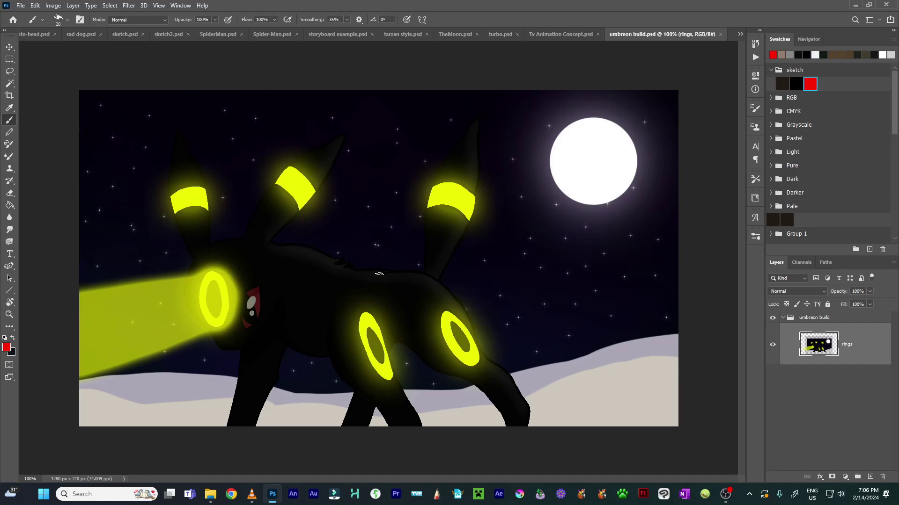
pyautogui.hotkey('ctrl', '+')
pyautogui.hotkey('ctrl', '+')
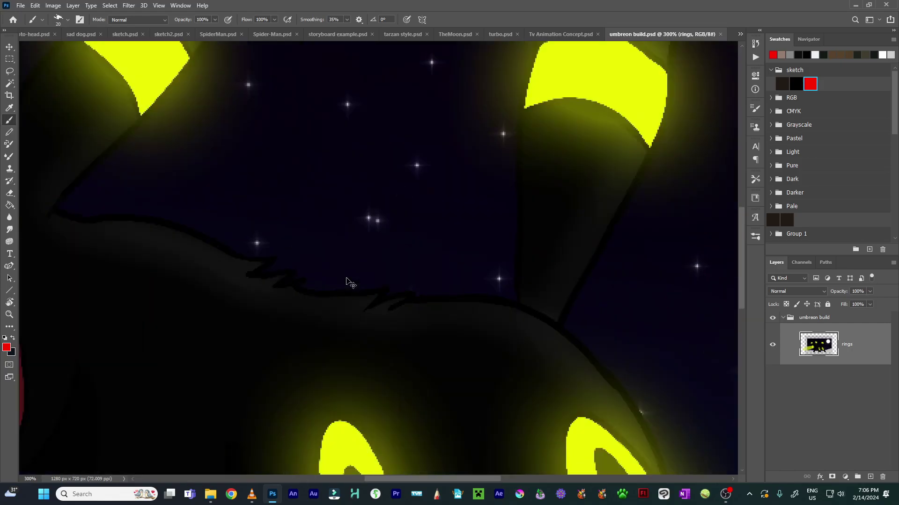
pyautogui.moveTo(171, 203); pyautogui.dragTo(655, 93)
pyautogui.moveTo(318, 291); pyautogui.dragTo(286, 224)
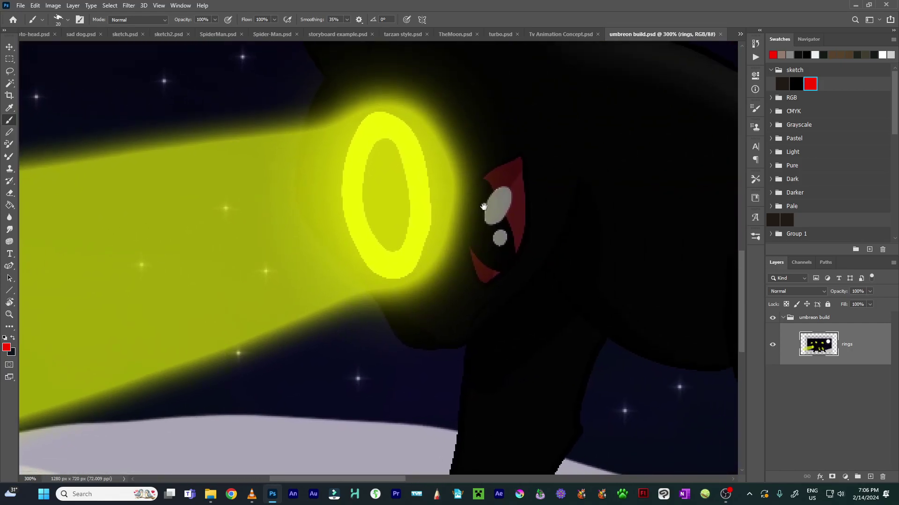
pyautogui.moveTo(489, 206); pyautogui.dragTo(296, 158)
pyautogui.moveTo(524, 246); pyautogui.dragTo(333, 147)
pyautogui.moveTo(401, 92)
pyautogui.mouseDown()
pyautogui.moveTo(425, 390)
pyautogui.moveTo(414, 382)
pyautogui.mouseUp()
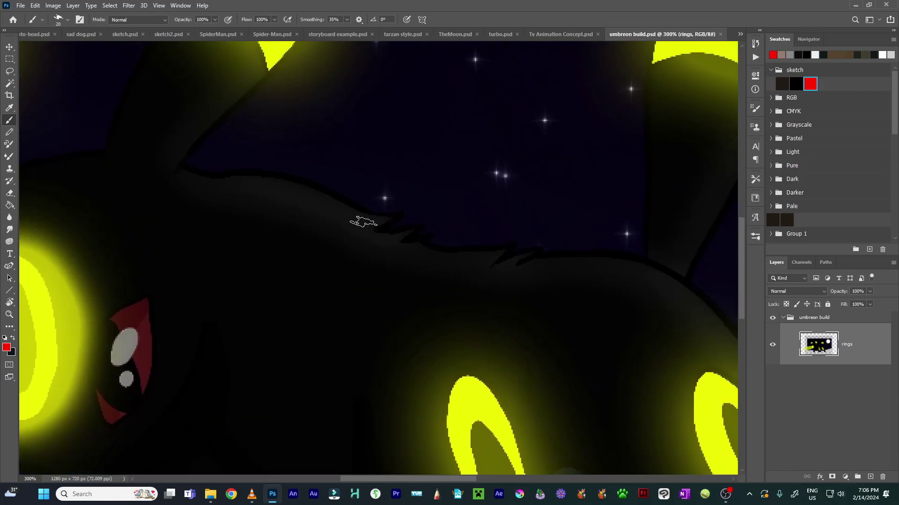
# - Paint red zigzag strokes over the fur along the creature's back, and undo the marking
pyautogui.moveTo(328, 209); pyautogui.dragTo(458, 202)
pyautogui.moveTo(416, 231)
pyautogui.mouseDown()
pyautogui.moveTo(576, 213)
pyautogui.moveTo(494, 266)
pyautogui.moveTo(547, 260)
pyautogui.moveTo(662, 217)
pyautogui.moveTo(509, 317)
pyautogui.mouseUp()
pyautogui.moveTo(365, 292); pyautogui.dragTo(356, 224)
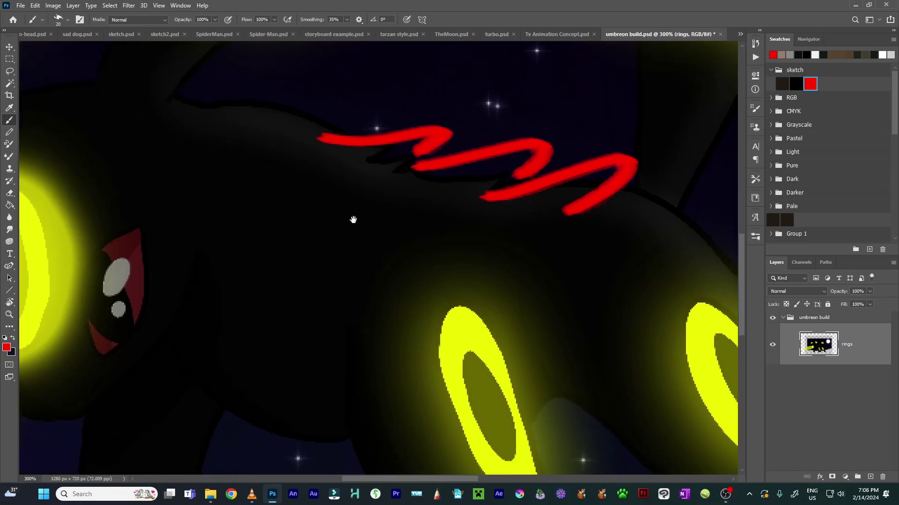
pyautogui.hotkey('ctrl', 'z')
# - Close umbreon build.psd without saving changes, and close Tv Animation Concept.psd
pyautogui.hotkey('ctrl', 'w')
pyautogui.click(457, 187)
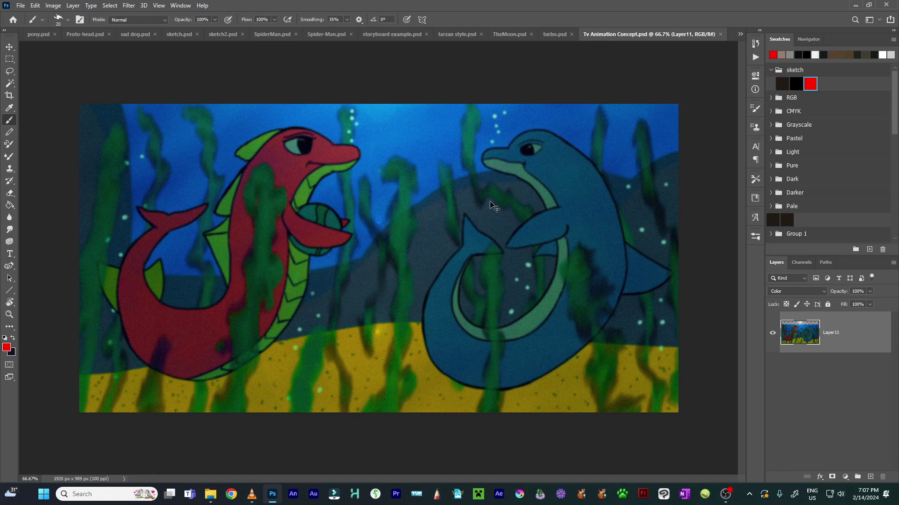
pyautogui.hotkey('ctrl', 'w')
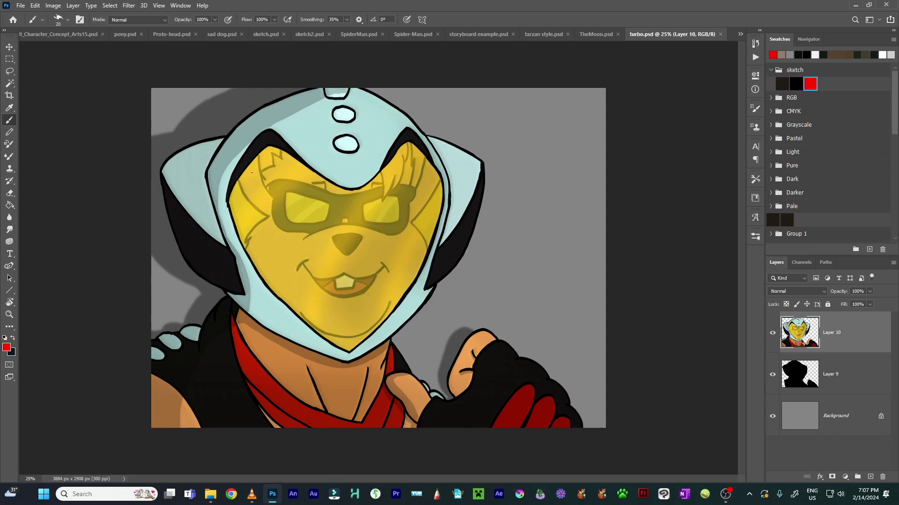
# - Examine the helmet, visor and face of the character in turbo.psd at 33.3%
pyautogui.hotkey('ctrl', '+')
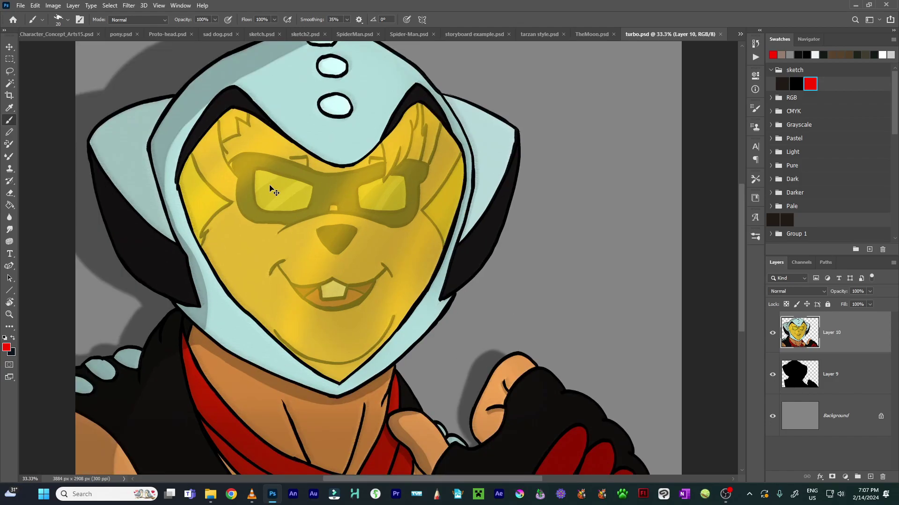
pyautogui.moveTo(297, 326); pyautogui.dragTo(383, 275)
pyautogui.moveTo(327, 242); pyautogui.dragTo(392, 312)
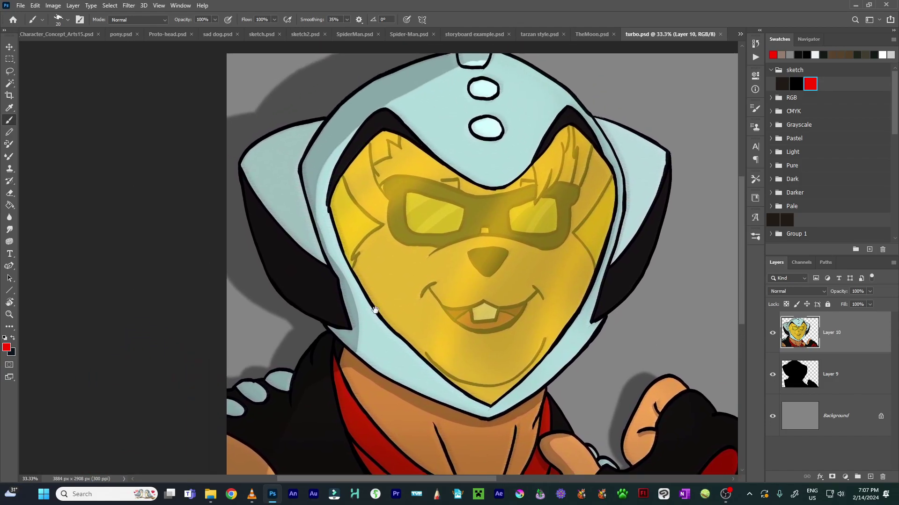
pyautogui.moveTo(312, 257); pyautogui.dragTo(235, 285)
pyautogui.moveTo(444, 296); pyautogui.dragTo(357, 257)
pyautogui.scroll(-1, 357, 258)
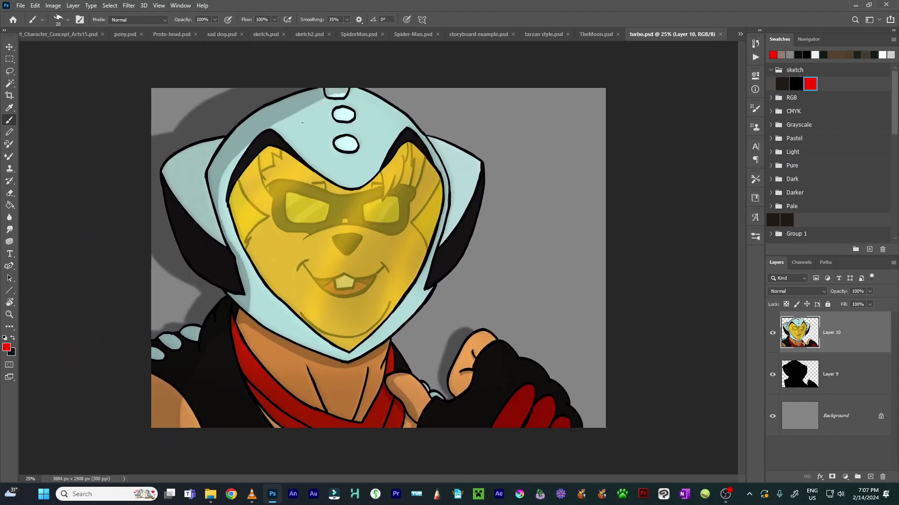
# - Hide Layer 9 to check the artwork without its shadow, and close turbo.psd without saving changes
pyautogui.click(772, 374)
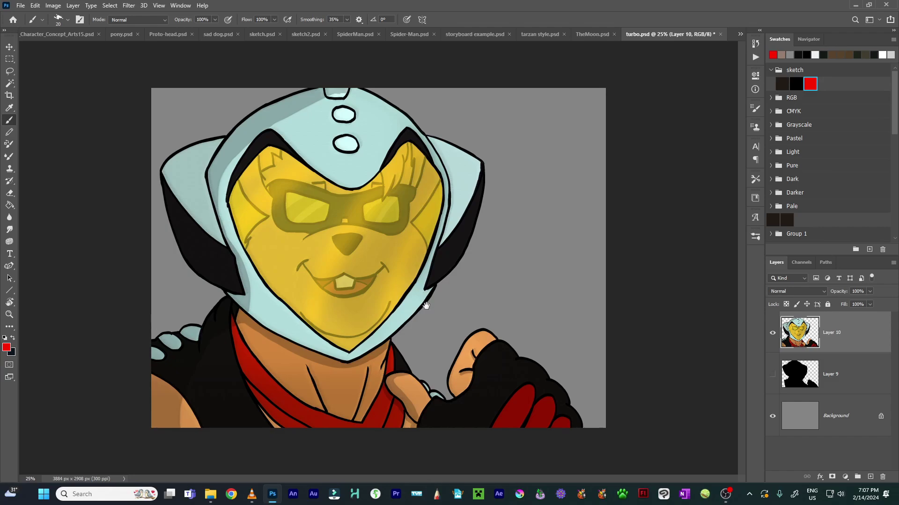
pyautogui.hotkey('ctrl', 'w')
pyautogui.click(445, 184)
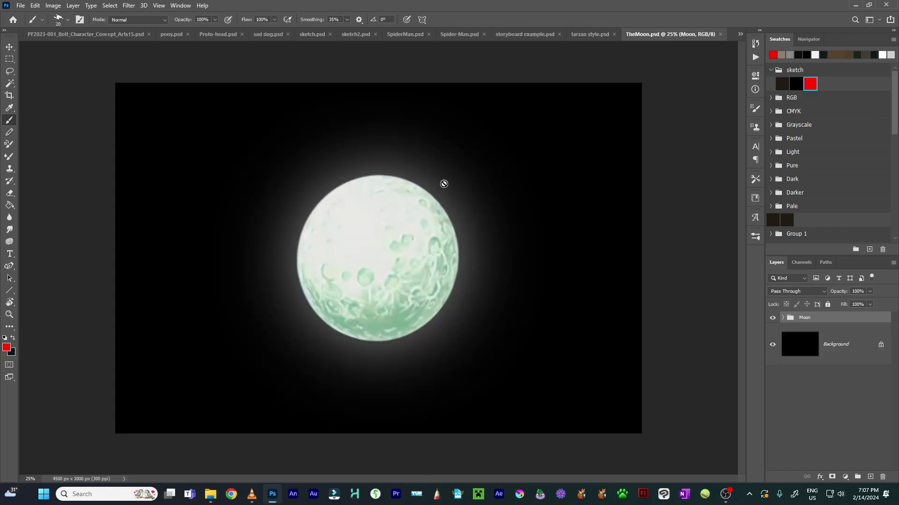
# - Expand the Moon group in TheMoon.psd and toggle Layer 4 copy's visibility off and on
pyautogui.click(782, 319)
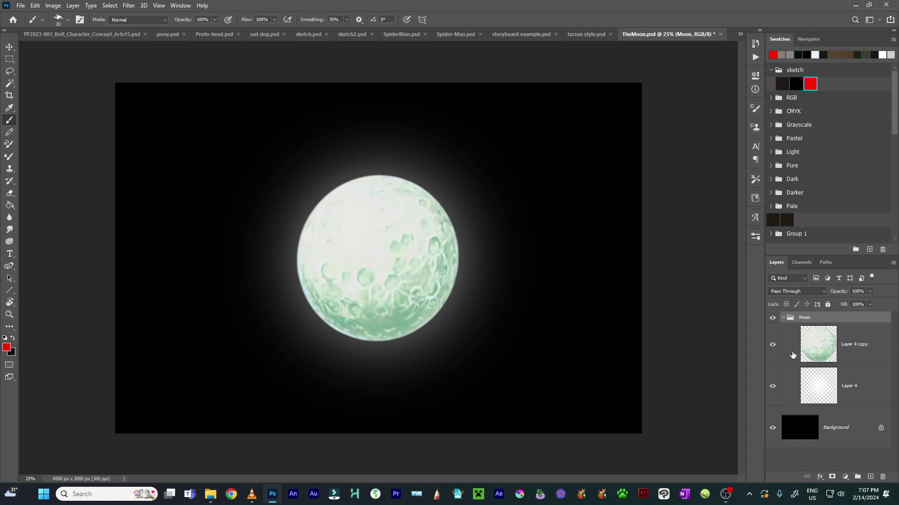
pyautogui.click(773, 345)
pyautogui.click(772, 345)
# - Examine the moon's crater texture and edges at 66.7%, and return to the full view at 25%
pyautogui.hotkey('ctrl', '+')
pyautogui.hotkey('ctrl', '+')
pyautogui.hotkey('ctrl', '+')
pyautogui.moveTo(417, 251); pyautogui.dragTo(397, 195)
pyautogui.moveTo(532, 238); pyautogui.dragTo(509, 261)
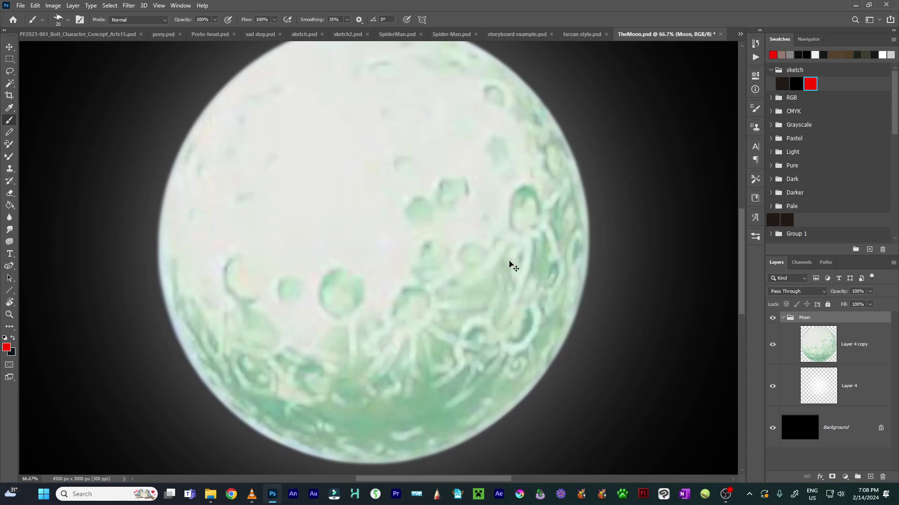
pyautogui.hotkey('ctrl', '-')
pyautogui.hotkey('ctrl', '-')
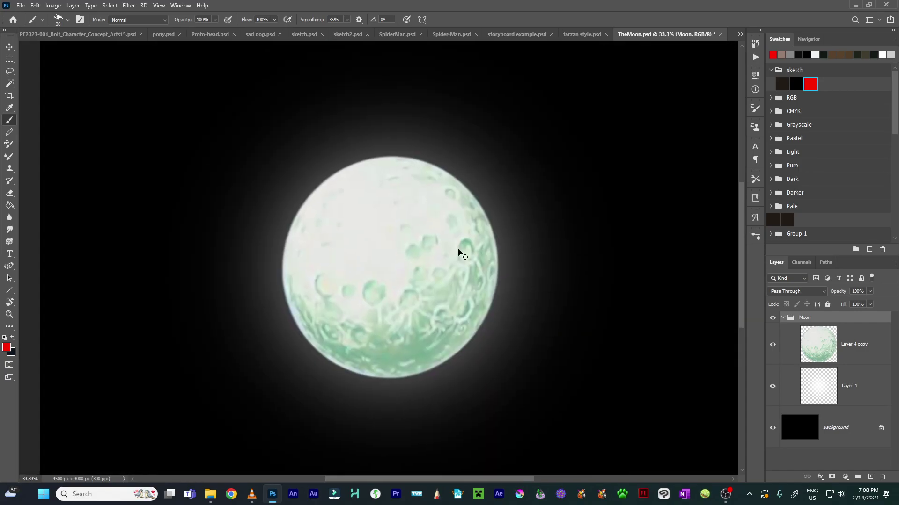
pyautogui.hotkey('ctrl', '-')
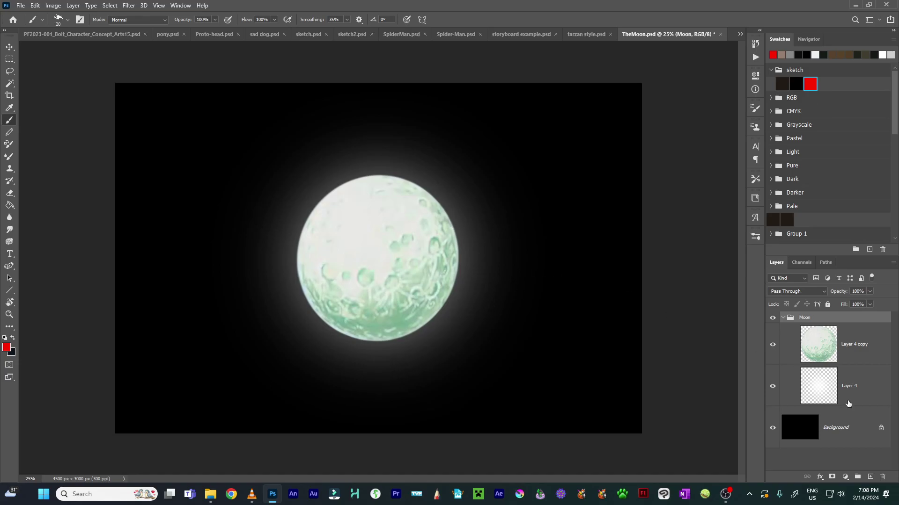
# - Toggle the Background layer's visibility to check the moon's glow, and close TheMoon.psd without saving changes
pyautogui.click(769, 428)
pyautogui.click(770, 429)
pyautogui.click(770, 429)
pyautogui.click(770, 429)
pyautogui.click(770, 429)
pyautogui.click(769, 429)
pyautogui.hotkey('ctrl', 'w')
pyautogui.click(443, 182)
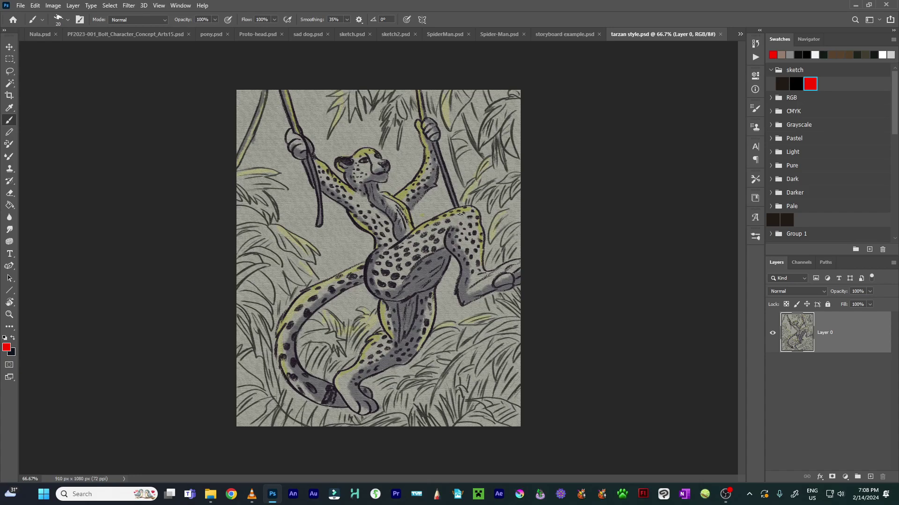
# - Circle each of the cheetah's hands on the vines in red in tarzan style.psd, undoing each mark
pyautogui.hotkey('ctrl', '+')
pyautogui.moveTo(456, 62); pyautogui.dragTo(459, 230)
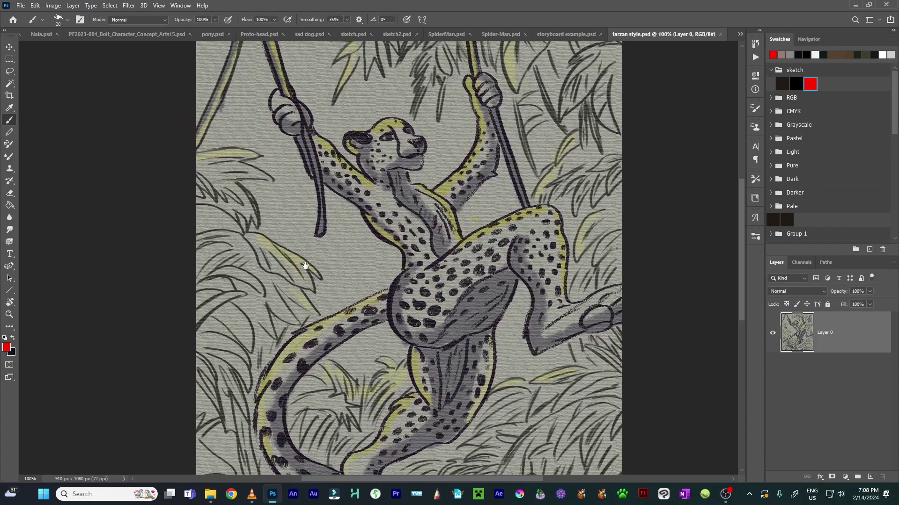
pyautogui.moveTo(306, 264); pyautogui.dragTo(322, 292)
pyautogui.moveTo(521, 238); pyautogui.dragTo(492, 221)
pyautogui.moveTo(441, 252); pyautogui.dragTo(507, 314)
pyautogui.moveTo(359, 139)
pyautogui.mouseDown()
pyautogui.moveTo(330, 144)
pyautogui.moveTo(339, 226)
pyautogui.moveTo(350, 165)
pyautogui.mouseUp()
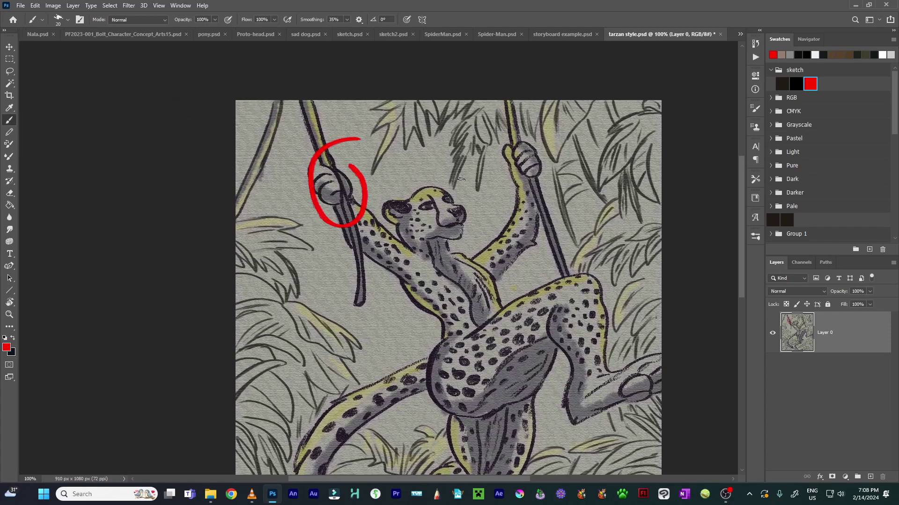
pyautogui.hotkey('ctrl', 'z')
pyautogui.moveTo(505, 126)
pyautogui.mouseDown()
pyautogui.moveTo(493, 189)
pyautogui.moveTo(512, 155)
pyautogui.mouseUp()
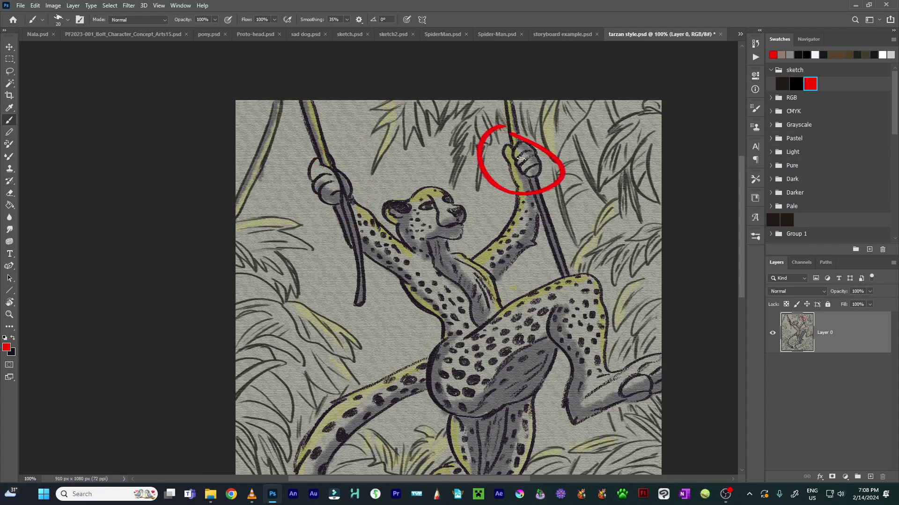
pyautogui.hotkey('ctrl', 'z')
# - Draw red curves around the cheetah's tail and lower foot, and undo both strokes
pyautogui.scroll(-10, 400, 146)
pyautogui.moveTo(346, 136)
pyautogui.mouseDown()
pyautogui.moveTo(267, 301)
pyautogui.moveTo(296, 408)
pyautogui.mouseUp()
pyautogui.moveTo(422, 407)
pyautogui.mouseDown()
pyautogui.moveTo(384, 259)
pyautogui.moveTo(442, 199)
pyautogui.mouseUp()
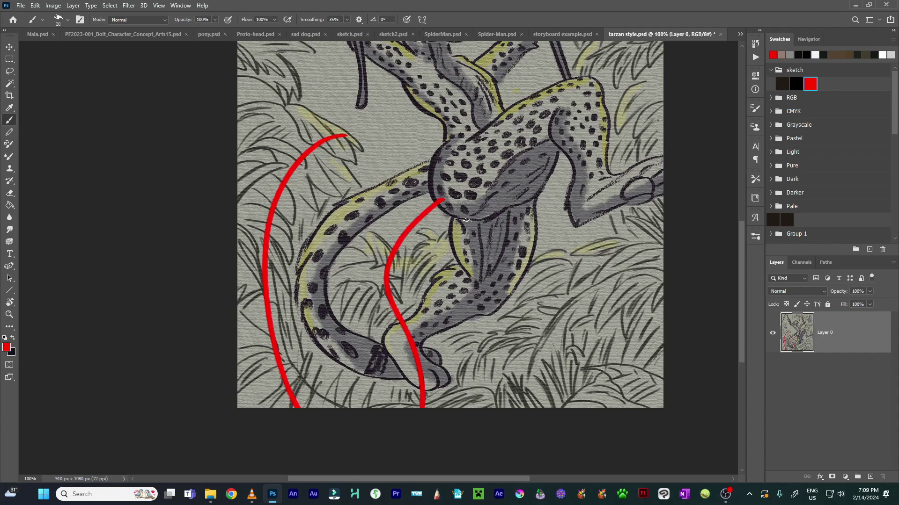
pyautogui.hotkey('ctrl', 'z')
pyautogui.hotkey('ctrl', 'z')
# - Circle the cheetah's raised foot in red, and undo the mark
pyautogui.scroll(3, 466, 220)
pyautogui.hscroll(2, 466, 220)
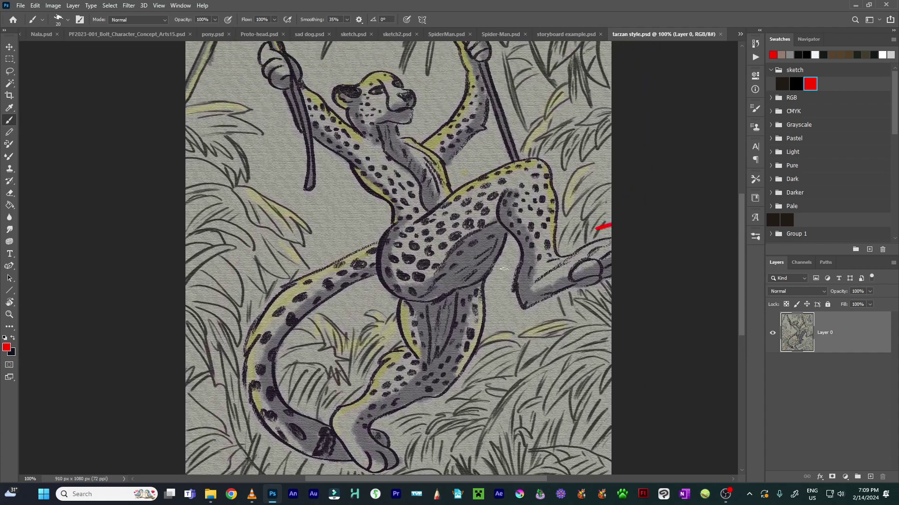
pyautogui.moveTo(516, 261); pyautogui.dragTo(609, 324)
pyautogui.scroll(3, 318, 208)
pyautogui.hscroll(2, 318, 209)
pyautogui.hotkey('ctrl', 'z')
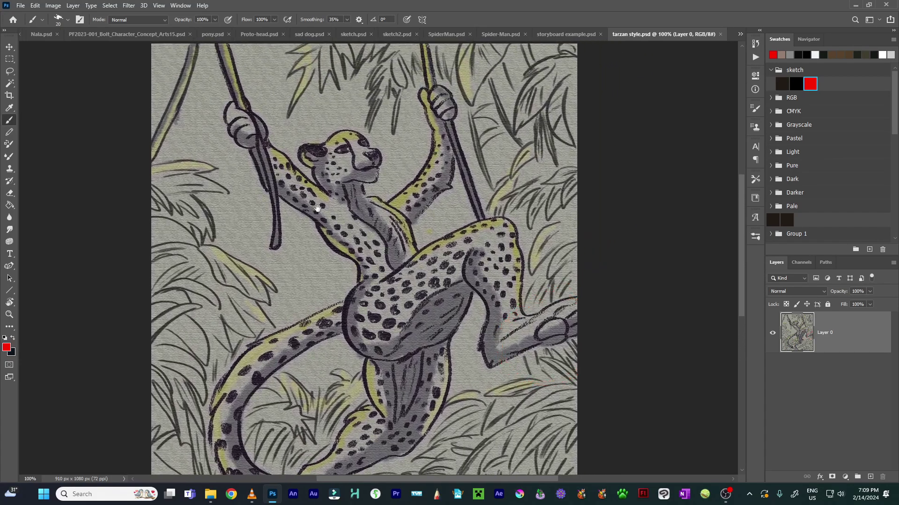
# - Circle areas of the jungle foliage around the cheetah in red, and close tarzan style.psd without saving changes
pyautogui.moveTo(318, 209); pyautogui.dragTo(344, 329)
pyautogui.moveTo(491, 164); pyautogui.dragTo(692, 221)
pyautogui.moveTo(581, 395); pyautogui.dragTo(663, 164)
pyautogui.moveTo(261, 380); pyautogui.dragTo(290, 348)
pyautogui.moveTo(642, 347); pyautogui.dragTo(643, 332)
pyautogui.moveTo(468, 291)
pyautogui.mouseDown()
pyautogui.moveTo(553, 430)
pyautogui.moveTo(563, 425)
pyautogui.mouseUp()
pyautogui.moveTo(374, 177)
pyautogui.mouseDown()
pyautogui.moveTo(367, 194)
pyautogui.moveTo(424, 242)
pyautogui.mouseUp()
pyautogui.hotkey('ctrl', 'w')
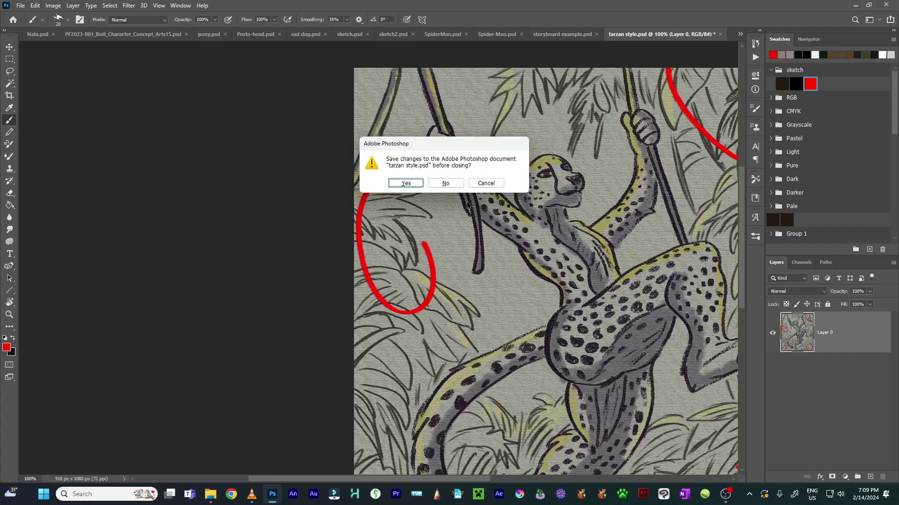
pyautogui.click(448, 184)
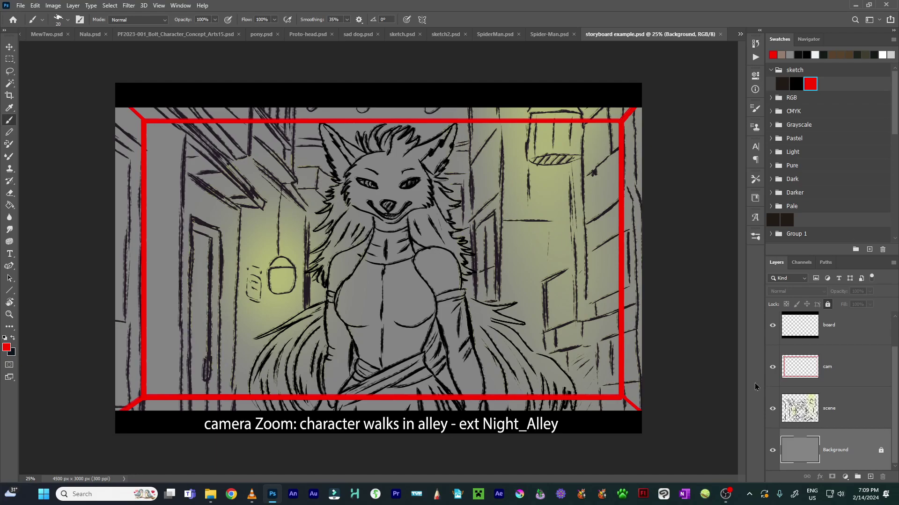
# - Review the layer stack of storyboard example.psd, and close the document
pyautogui.scroll(1, 853, 380)
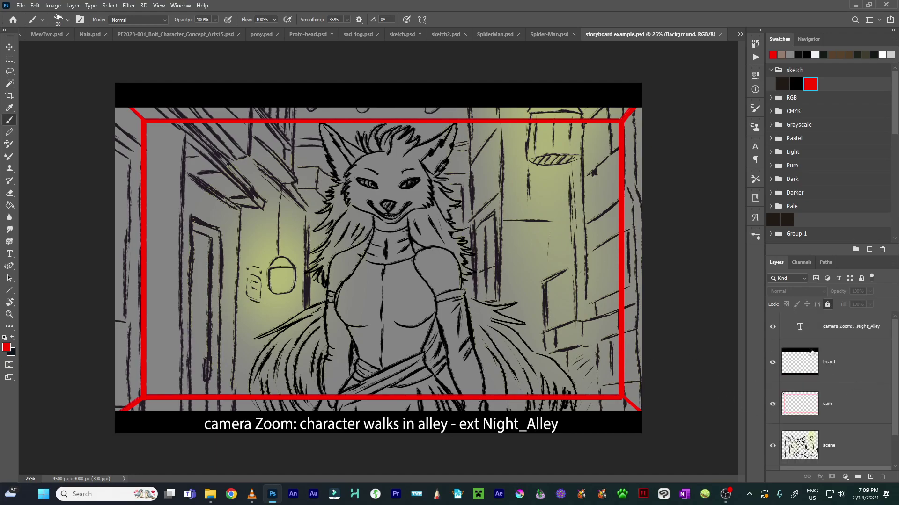
pyautogui.scroll(-1, 811, 352)
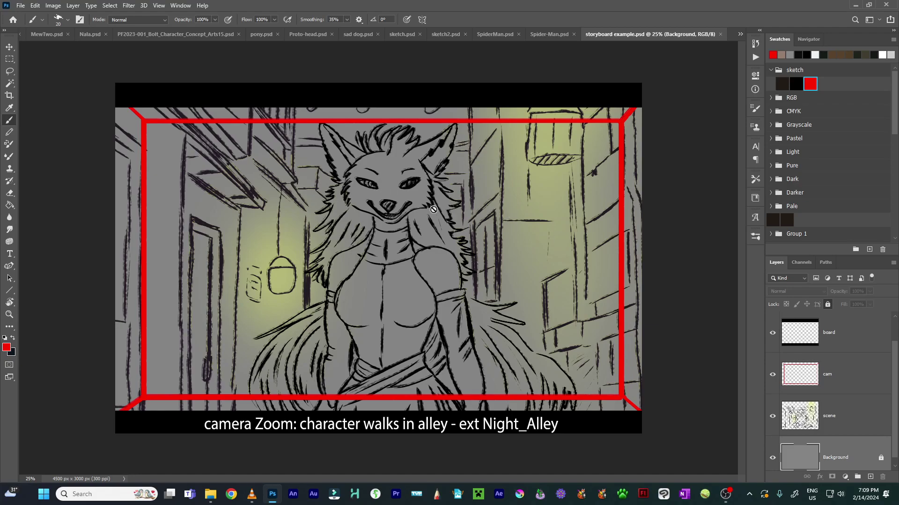
pyautogui.hotkey('ctrl', 'shift', 'Tab')
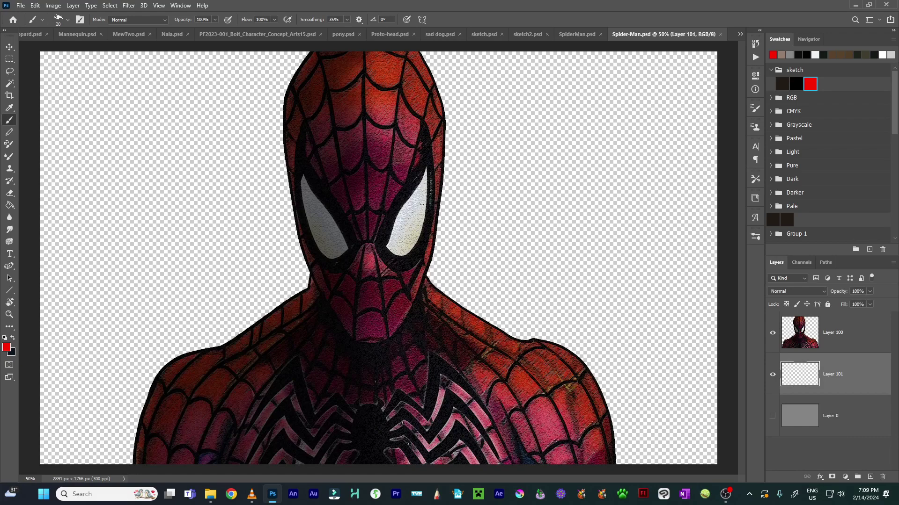
# - Examine the pixel texture and web lines on the mask's forehead in Spider-Man.psd at high magnification
pyautogui.hotkey('ctrl', '-')
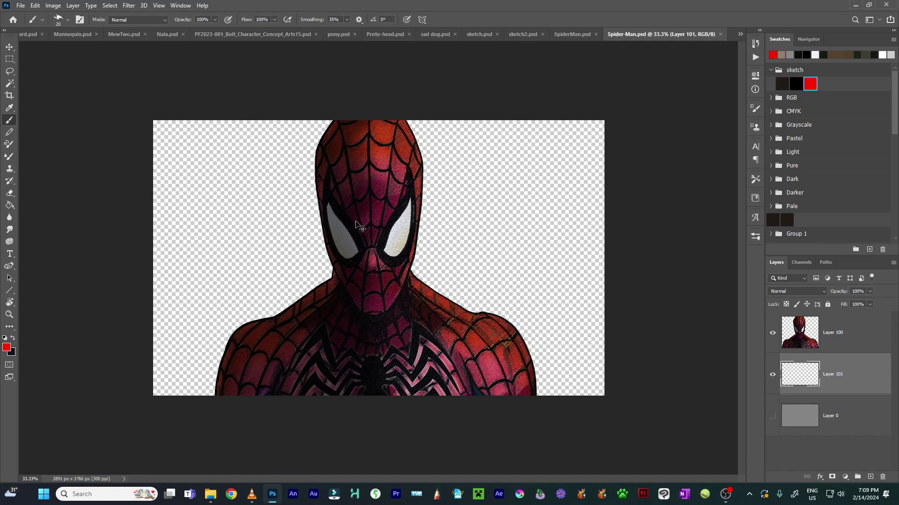
pyautogui.hotkey('ctrl', '+')
pyautogui.hotkey('ctrl', '+')
pyautogui.hotkey('ctrl', '+')
pyautogui.hotkey('ctrl', '+')
pyautogui.moveTo(386, 123); pyautogui.dragTo(397, 321)
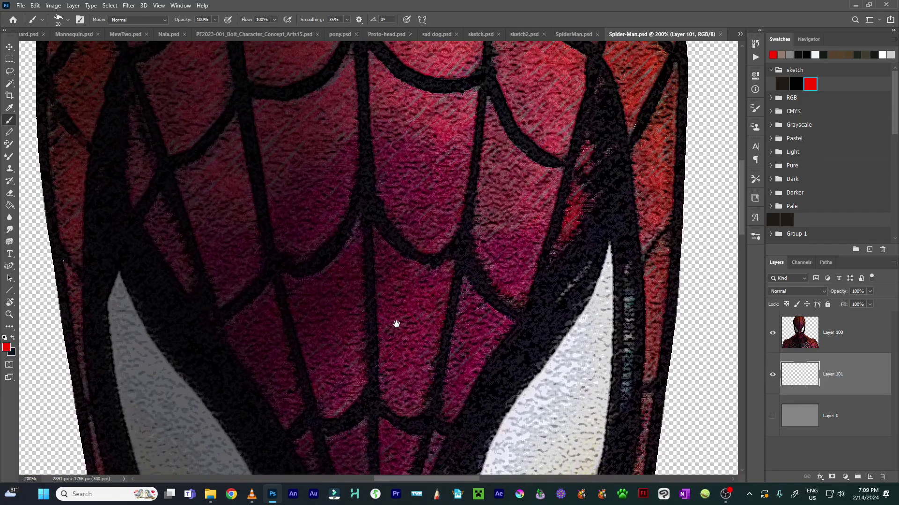
pyautogui.scroll(8, 396, 321)
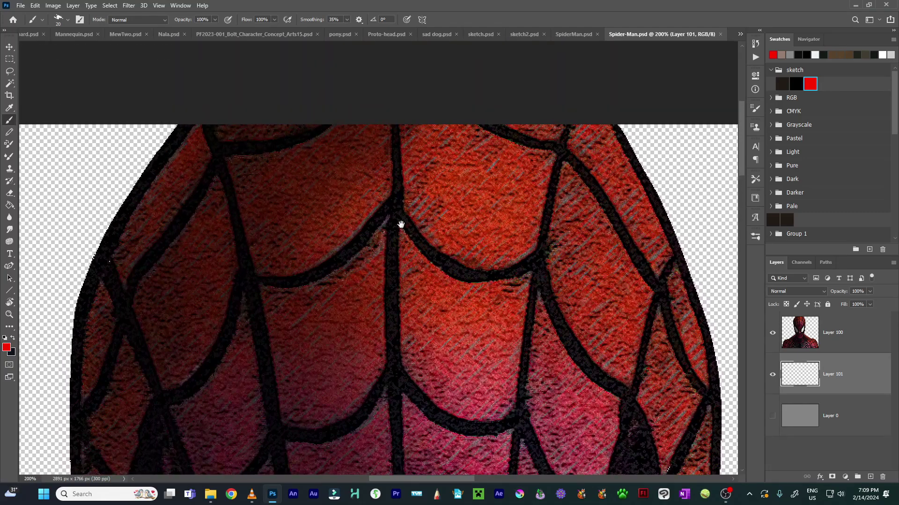
pyautogui.scroll(-2, 402, 229)
pyautogui.scroll(5, 403, 242)
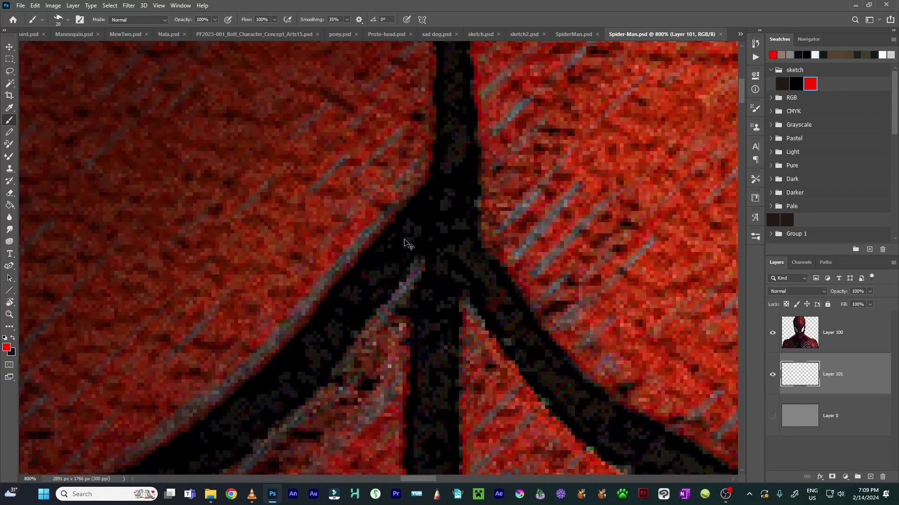
pyautogui.scroll(4, 406, 244)
pyautogui.scroll(1, 433, 242)
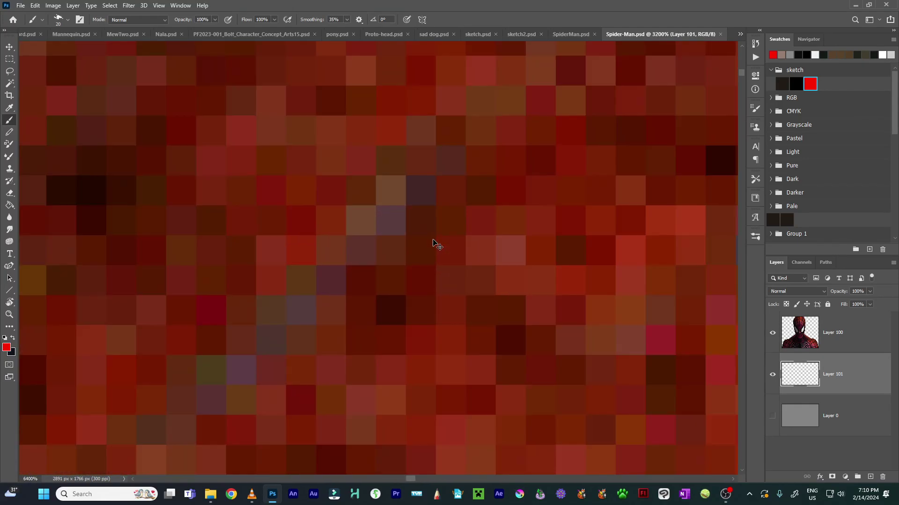
pyautogui.scroll(-6, 433, 243)
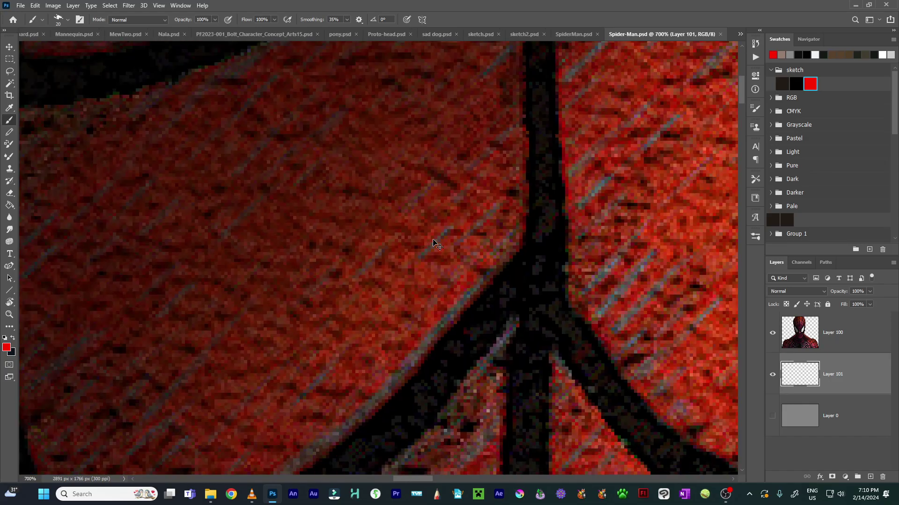
pyautogui.scroll(-4, 433, 242)
pyautogui.scroll(1, 442, 264)
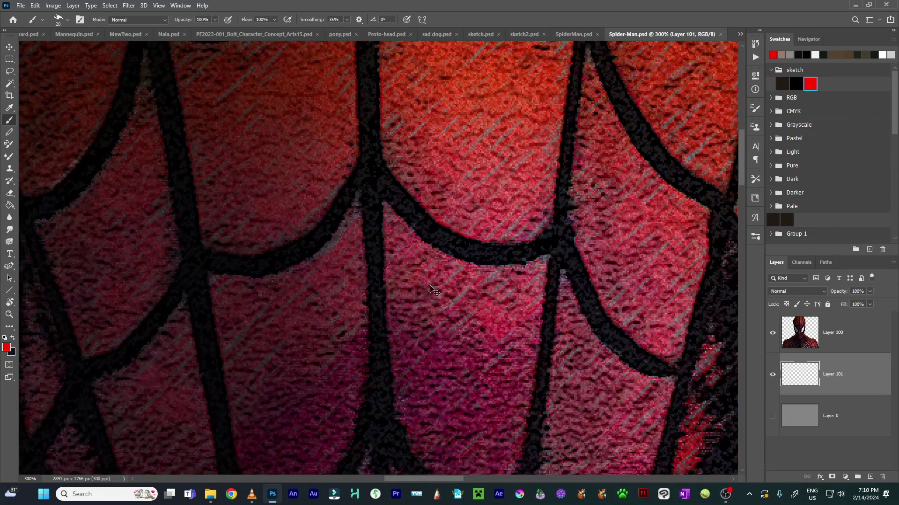
# - Examine the eyes, lower mask and shoulders of the figure in Spider-Man.psd
pyautogui.scroll(-2, 431, 287)
pyautogui.moveTo(439, 293); pyautogui.dragTo(434, 129)
pyautogui.moveTo(470, 360); pyautogui.dragTo(468, 124)
pyautogui.moveTo(442, 215); pyautogui.dragTo(495, 300)
pyautogui.hotkey('ctrl', '-')
pyautogui.moveTo(455, 166)
pyautogui.mouseDown()
pyautogui.moveTo(445, 324)
pyautogui.moveTo(446, 171)
pyautogui.mouseUp()
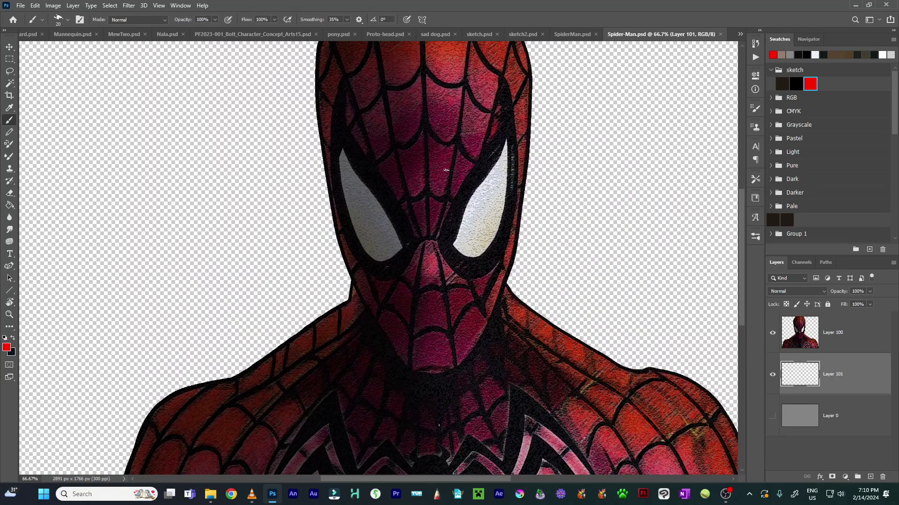
pyautogui.scroll(-1, 446, 170)
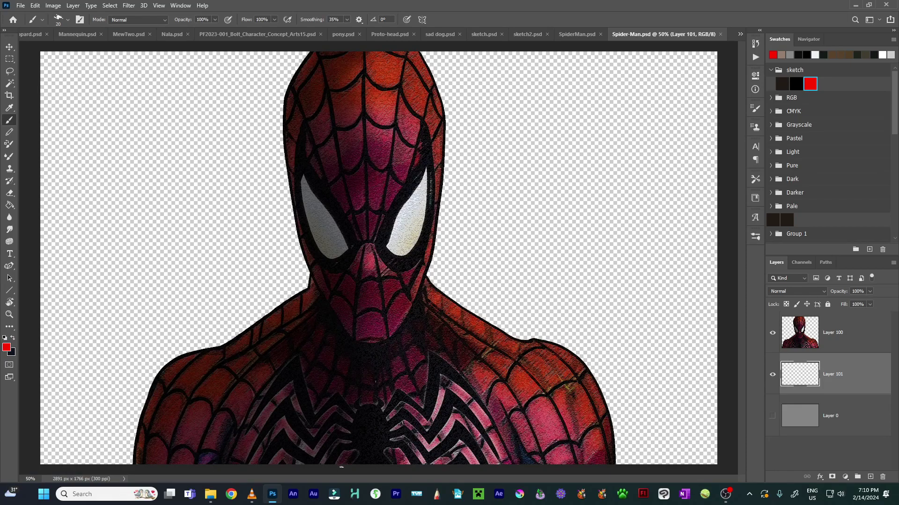
pyautogui.moveTo(337, 470); pyautogui.dragTo(356, 463)
pyautogui.hotkey('ctrl', 'z')
pyautogui.keyDown('ctrl'); pyautogui.click(875, 335); pyautogui.keyUp('ctrl')
pyautogui.click(293, 333)
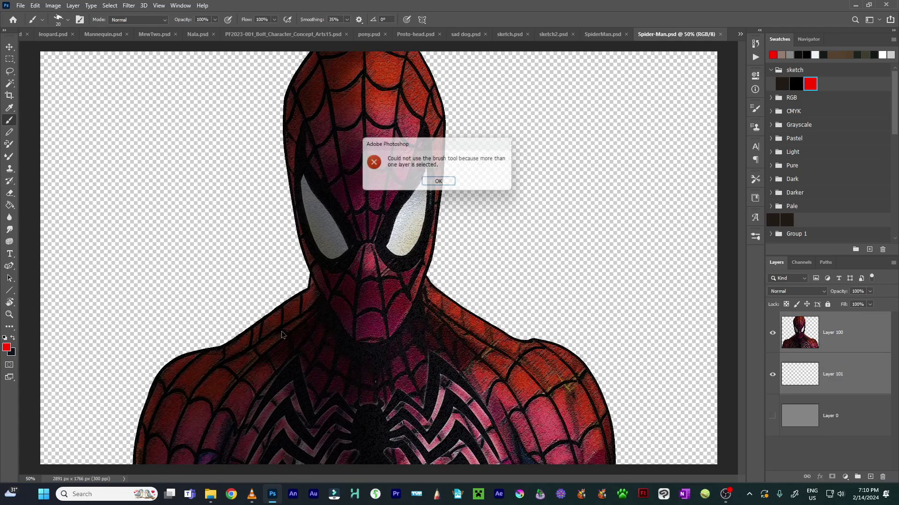
pyautogui.press('Return')
# - Add a new layer above Layer 100, and undo a trial red stroke across the upper chest
pyautogui.click(870, 477)
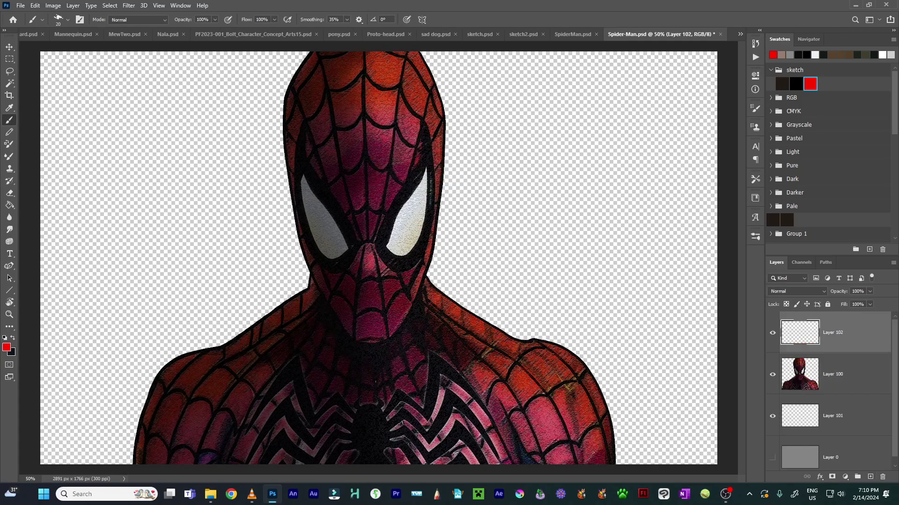
pyautogui.hotkey('ctrl', '+')
pyautogui.moveTo(371, 313); pyautogui.dragTo(429, 64)
pyautogui.moveTo(266, 120)
pyautogui.mouseDown()
pyautogui.moveTo(260, 281)
pyautogui.moveTo(525, 141)
pyautogui.moveTo(358, 115)
pyautogui.moveTo(365, 117)
pyautogui.mouseUp()
pyautogui.hotkey('ctrl', 'z')
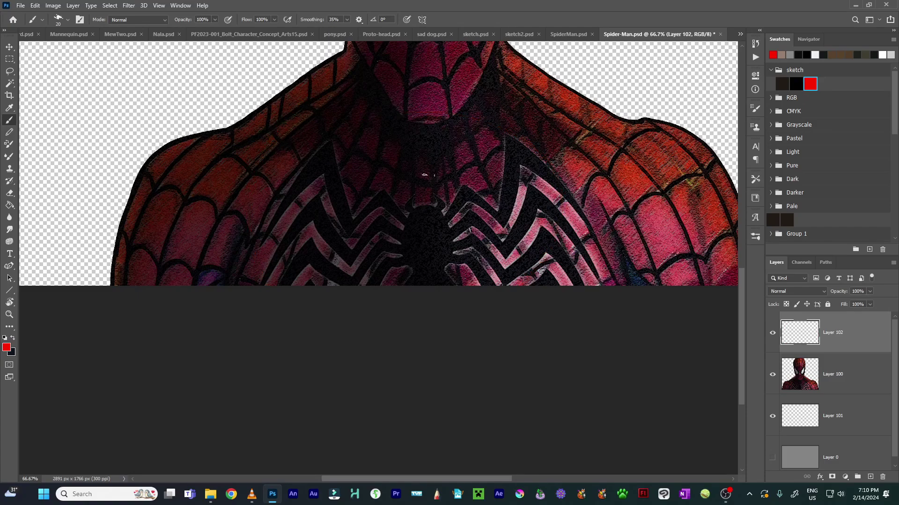
# - Draw a red curve around the chest and spider emblem, and close Spider-Man.psd without saving changes
pyautogui.scroll(3, 429, 179)
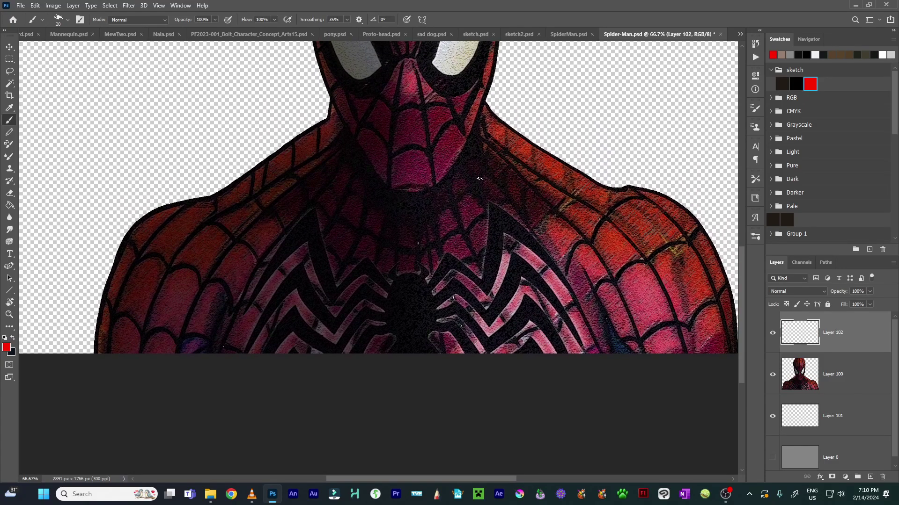
pyautogui.moveTo(484, 178)
pyautogui.mouseDown()
pyautogui.moveTo(670, 302)
pyautogui.moveTo(681, 360)
pyautogui.mouseUp()
pyautogui.moveTo(202, 354)
pyautogui.mouseDown()
pyautogui.moveTo(276, 202)
pyautogui.moveTo(486, 179)
pyautogui.mouseUp()
pyautogui.scroll(1, 418, 214)
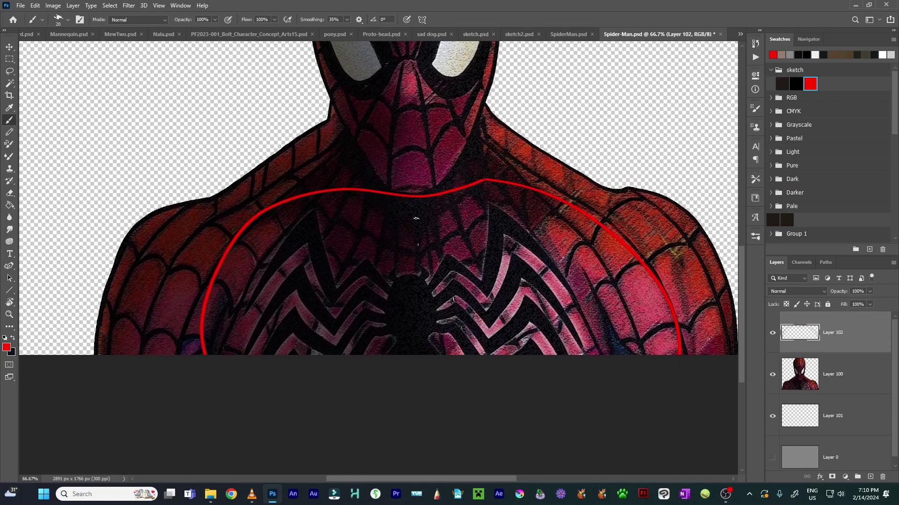
pyautogui.moveTo(380, 242); pyautogui.dragTo(353, 283)
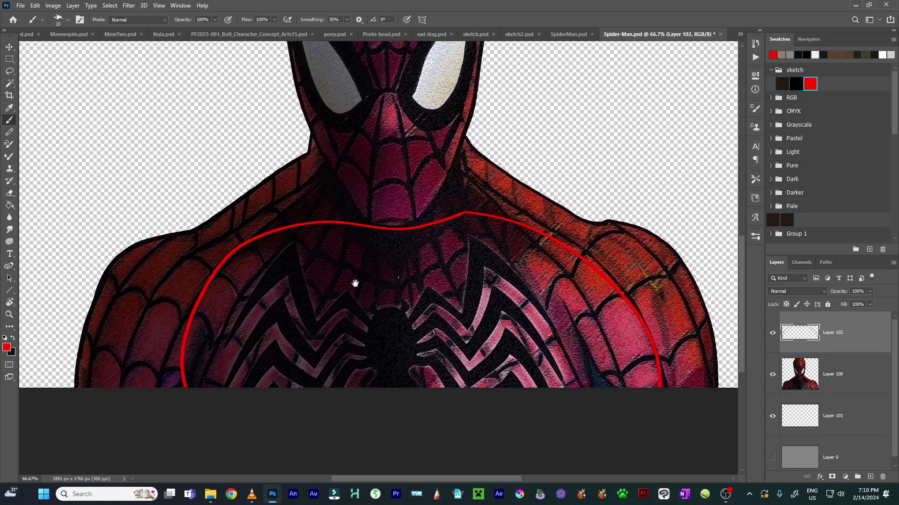
pyautogui.hotkey('ctrl', 'w')
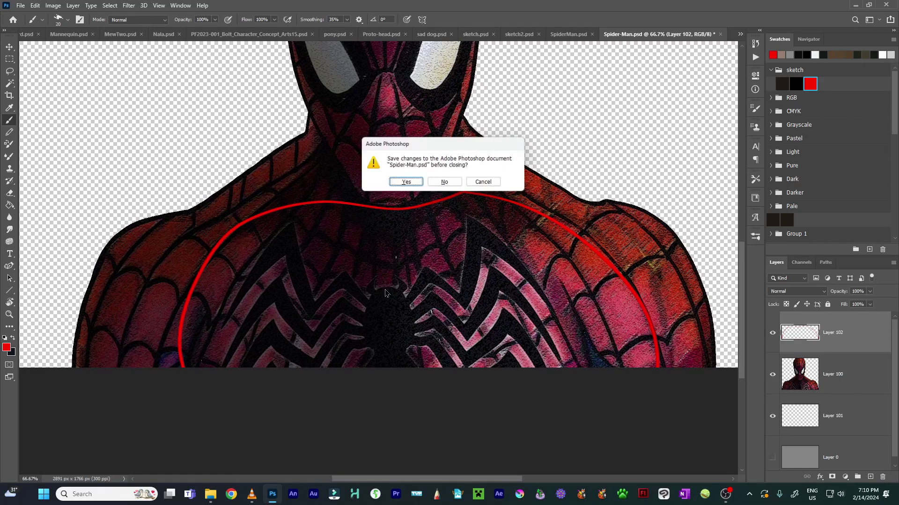
pyautogui.click(447, 183)
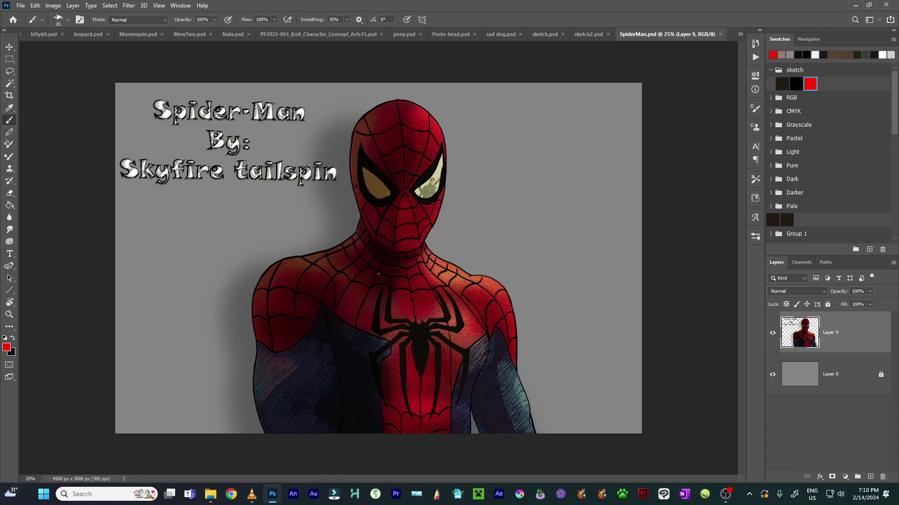
# - Examine the mask, eyes, shoulders and chest emblem of the figure in SpiderMan.psd
pyautogui.scroll(3, 378, 274)
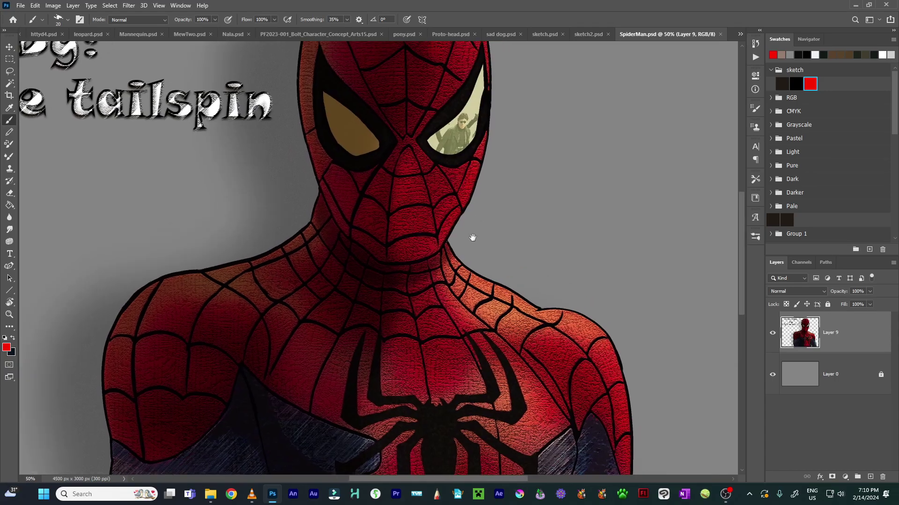
pyautogui.scroll(5, 446, 268)
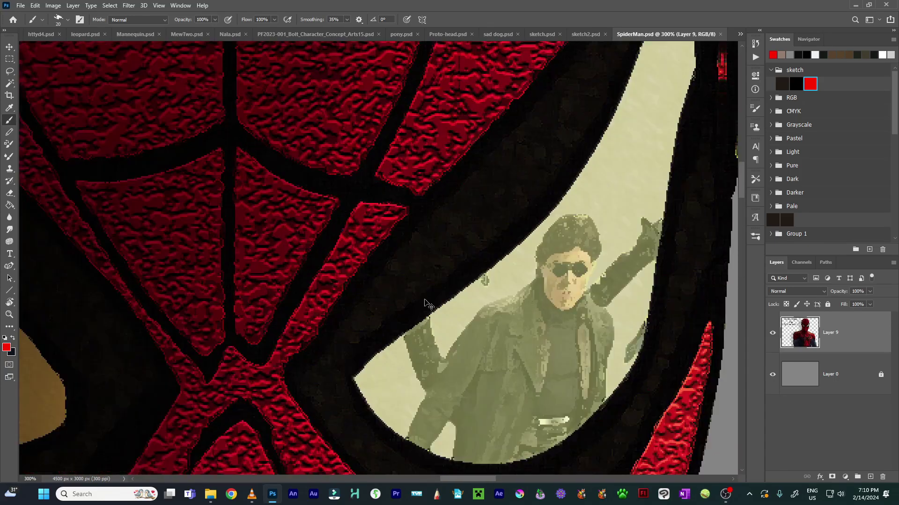
pyautogui.moveTo(458, 285); pyautogui.dragTo(306, 160)
pyautogui.moveTo(396, 220); pyautogui.dragTo(489, 191)
pyautogui.scroll(-4, 456, 279)
pyautogui.scroll(-1, 458, 252)
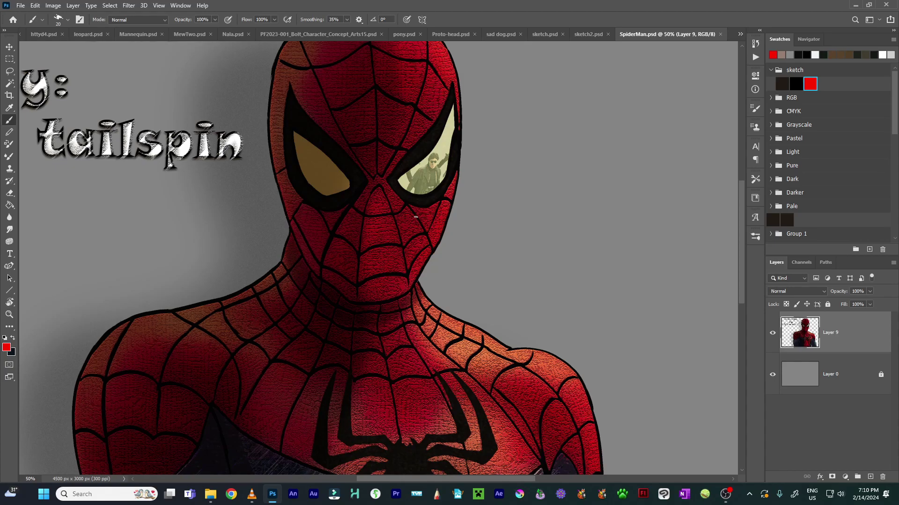
pyautogui.scroll(-3, 415, 216)
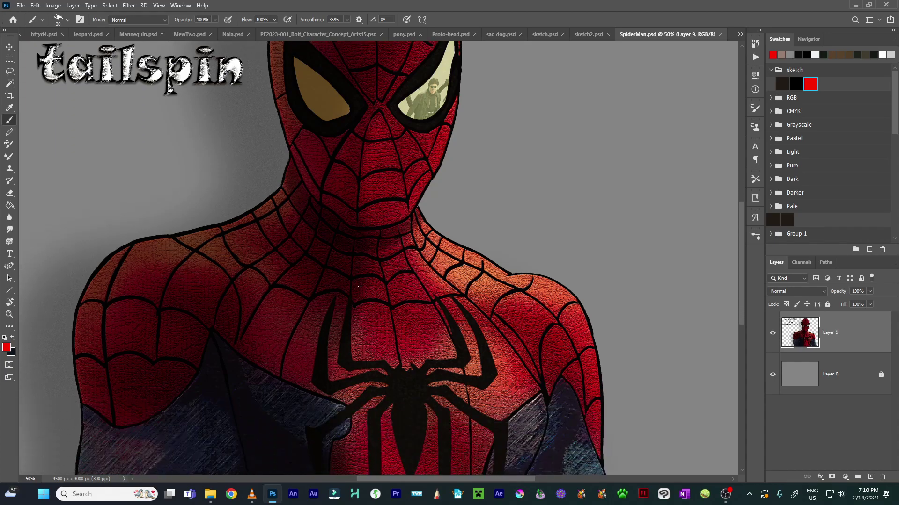
pyautogui.scroll(3, 359, 287)
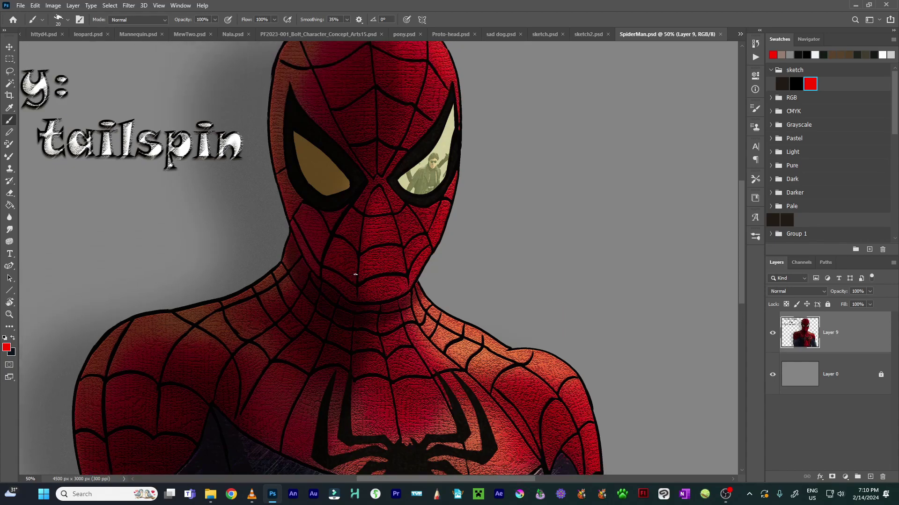
pyautogui.scroll(-1, 359, 280)
pyautogui.scroll(4, 358, 279)
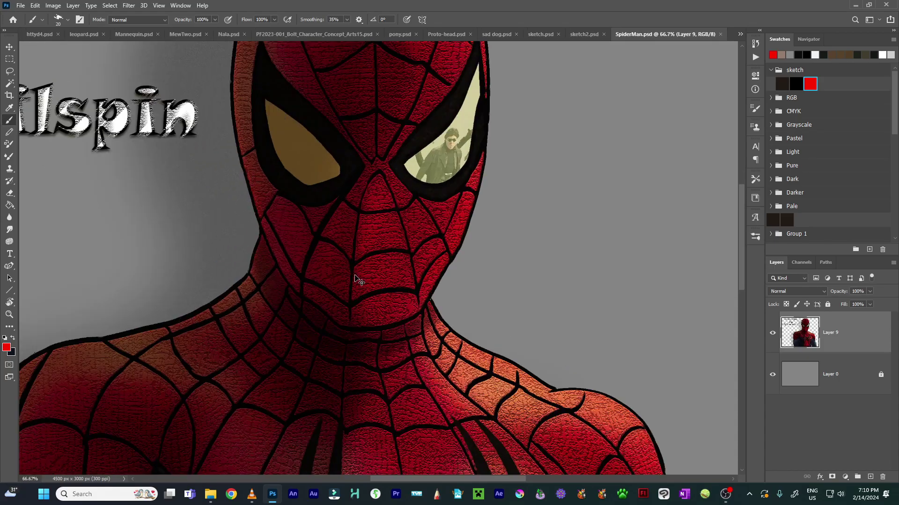
# - Examine the reflected figure in the mask's pale eye lens in SpiderMan.psd up close
pyautogui.moveTo(600, 43); pyautogui.dragTo(394, 259)
pyautogui.hotkey('ctrl', '+')
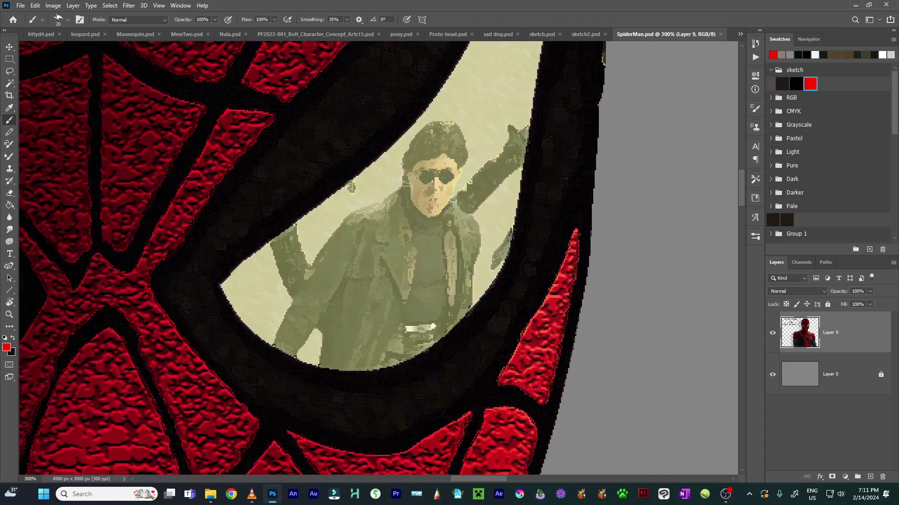
pyautogui.moveTo(380, 159); pyautogui.dragTo(385, 182)
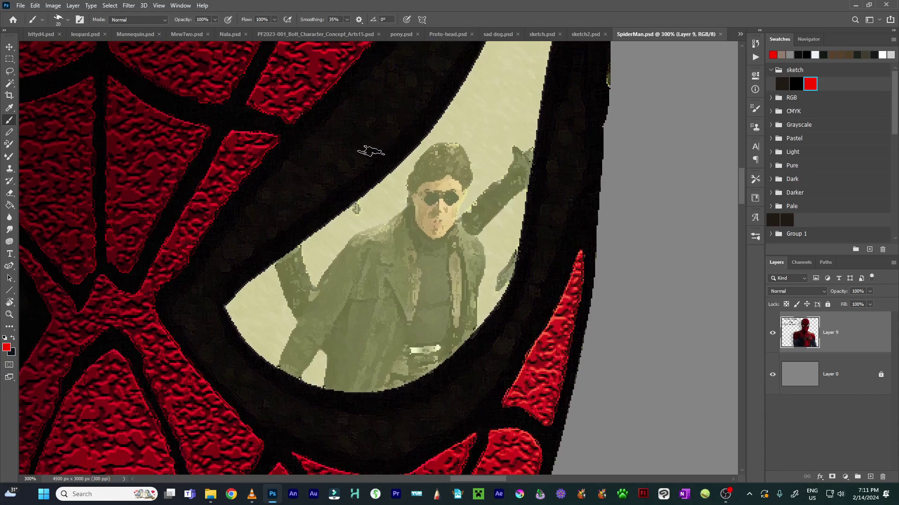
pyautogui.hotkey('ctrl', '-')
pyautogui.hotkey('ctrl', '-')
pyautogui.hotkey('ctrl', '-')
pyautogui.hotkey('ctrl', '-')
pyautogui.hotkey('ctrl', '-')
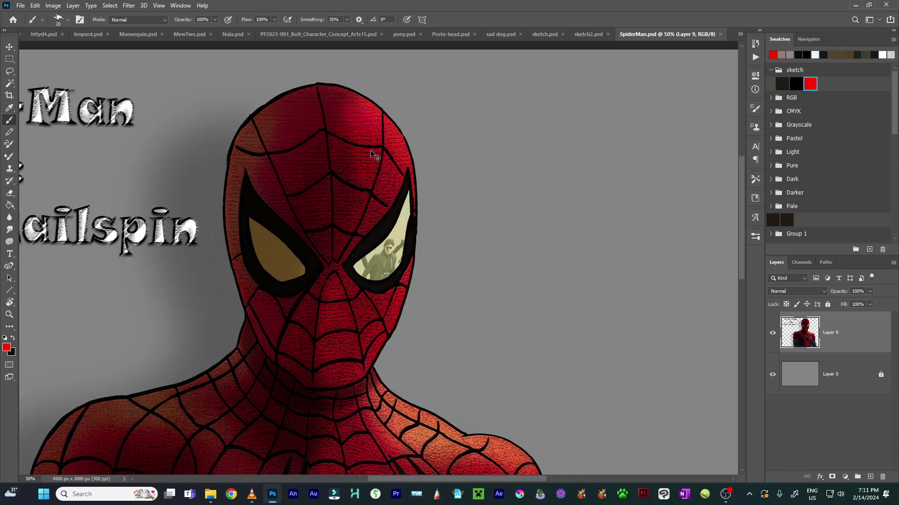
pyautogui.hotkey('ctrl', '+')
pyautogui.hotkey('ctrl', '+')
pyautogui.hotkey('ctrl', '+')
pyautogui.hotkey('ctrl', '+')
pyautogui.hotkey('ctrl', '+')
pyautogui.hotkey('ctrl', '-')
pyautogui.hotkey('ctrl', '-')
pyautogui.hotkey('ctrl', '-')
pyautogui.hotkey('ctrl', '-')
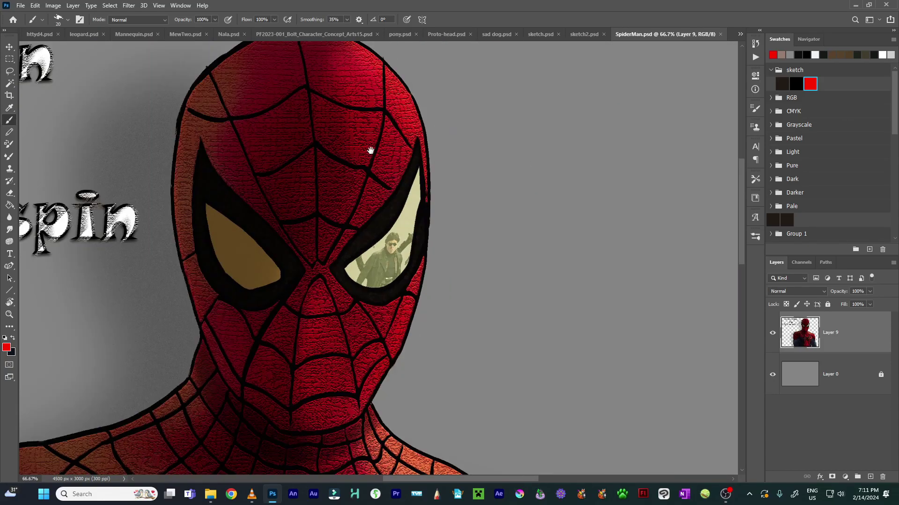
# - View the overall SpiderMan.psd artwork with its title text, and close the document
pyautogui.scroll(-1, 371, 150)
pyautogui.moveTo(344, 280); pyautogui.dragTo(408, 188)
pyautogui.hotkey('ctrl', '-')
pyautogui.hotkey('ctrl', '-')
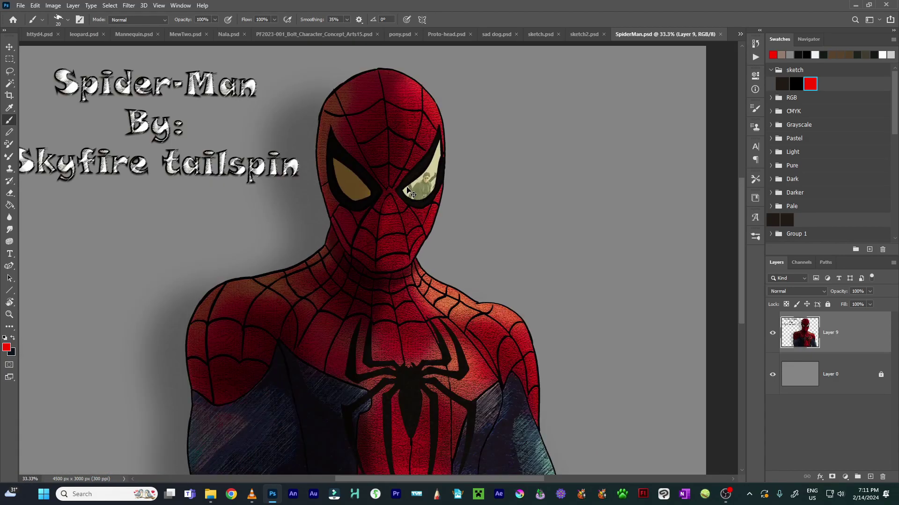
pyautogui.hotkey('ctrl', 'w')
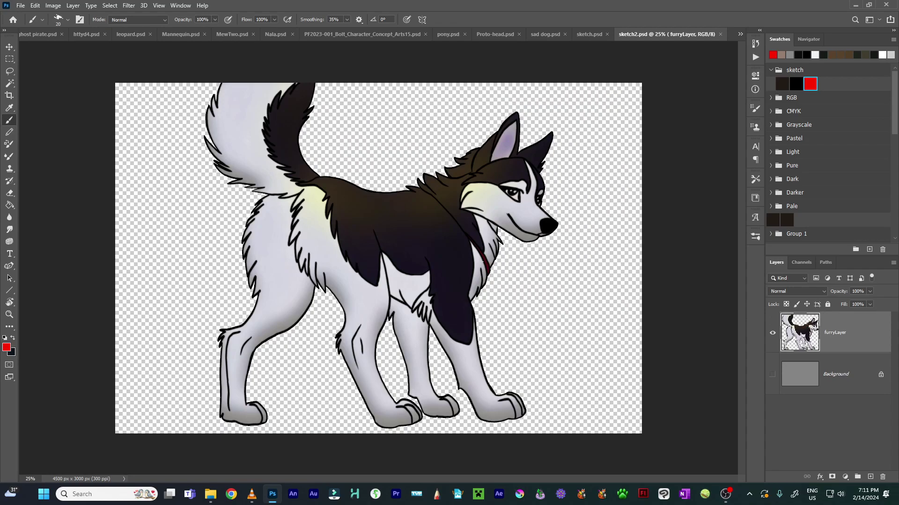
# - Look over the husky drawing in sketch2.psd, and close the document
pyautogui.scroll(1, 484, 263)
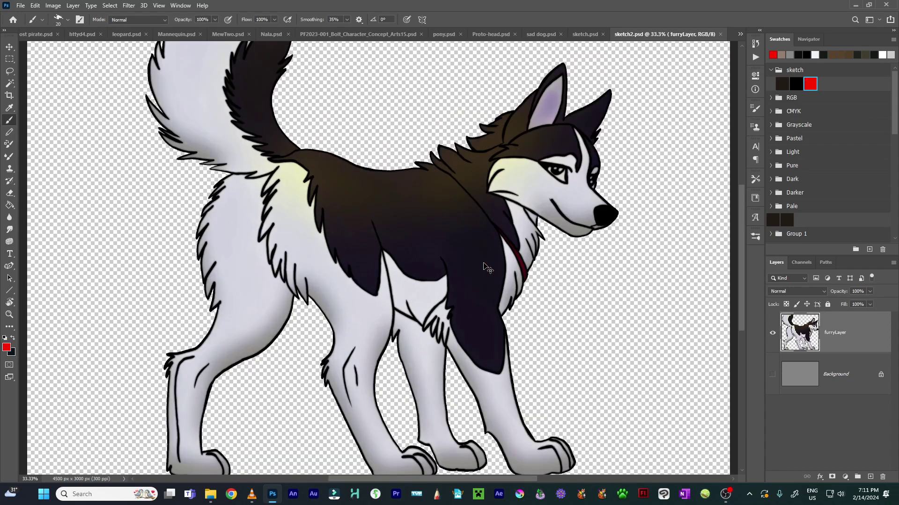
pyautogui.moveTo(504, 259); pyautogui.dragTo(490, 232)
pyautogui.moveTo(418, 245); pyautogui.dragTo(417, 243)
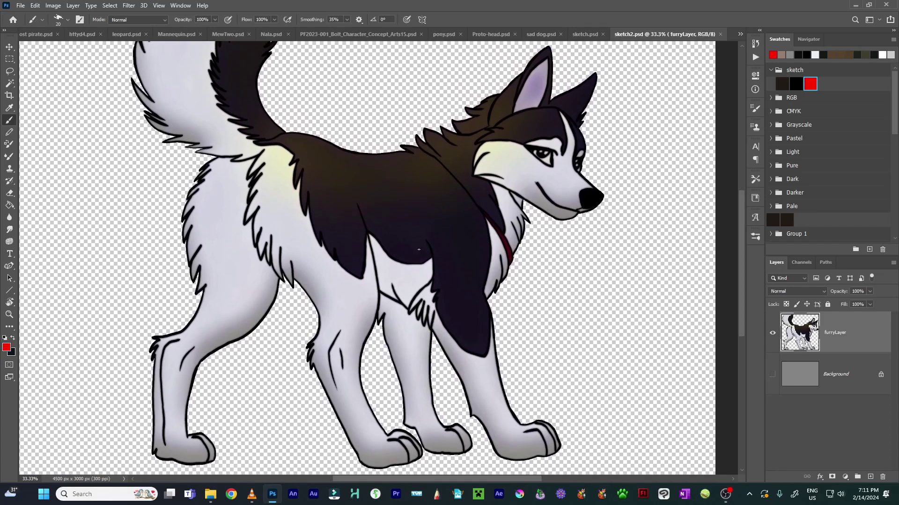
pyautogui.scroll(-1, 418, 248)
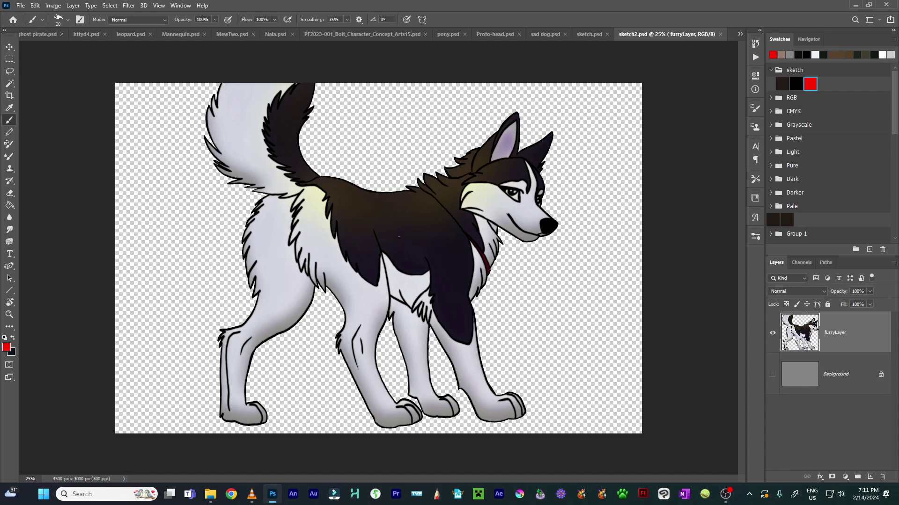
pyautogui.hotkey('ctrl', 'w')
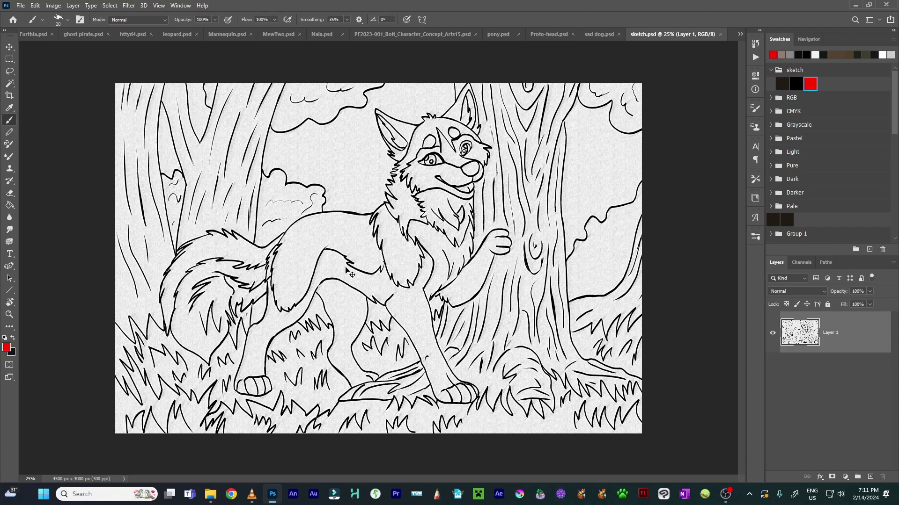
# - Look over the husky line drawing in sketch.psd, and close both it and sad dog.psd
pyautogui.hotkey('ctrl', '+')
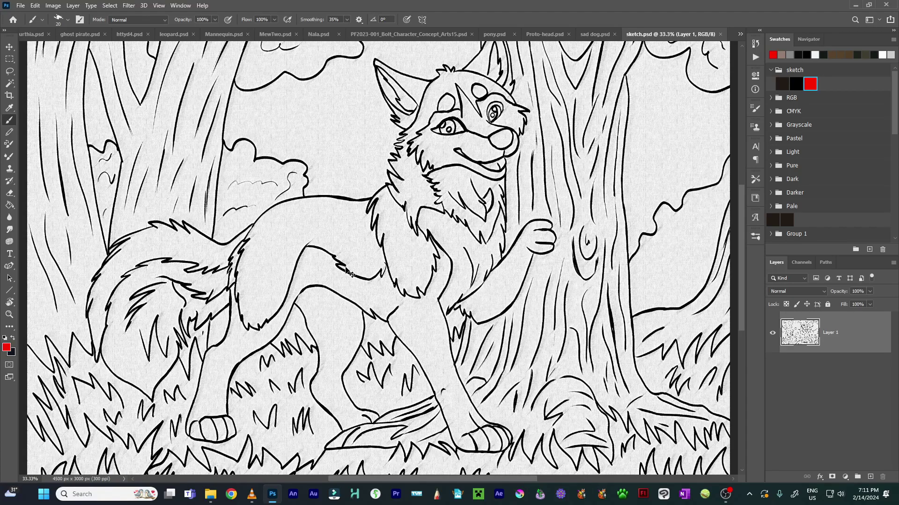
pyautogui.moveTo(423, 244); pyautogui.dragTo(389, 228)
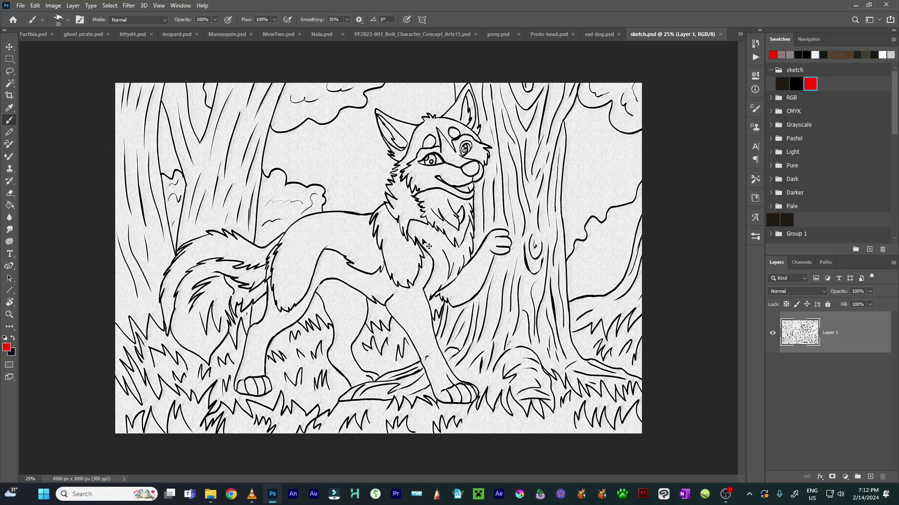
pyautogui.hotkey('ctrl', 'w')
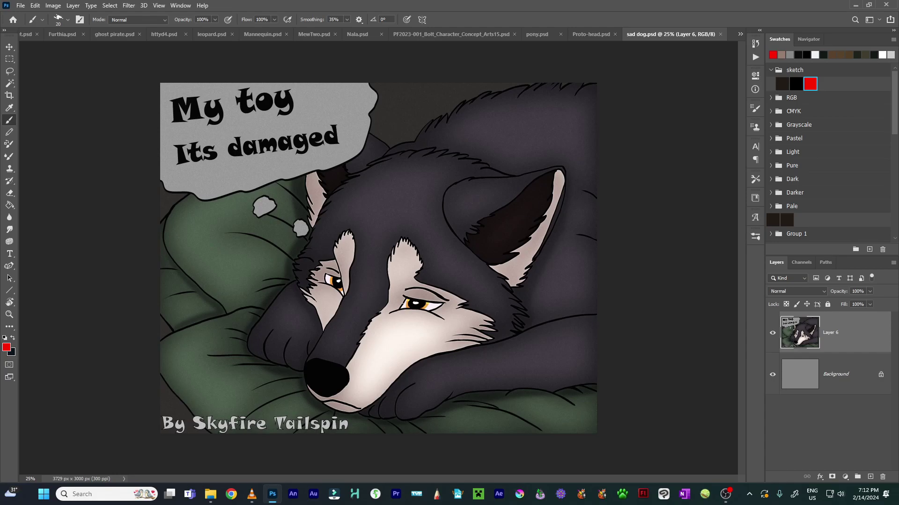
pyautogui.hotkey('ctrl', 'w')
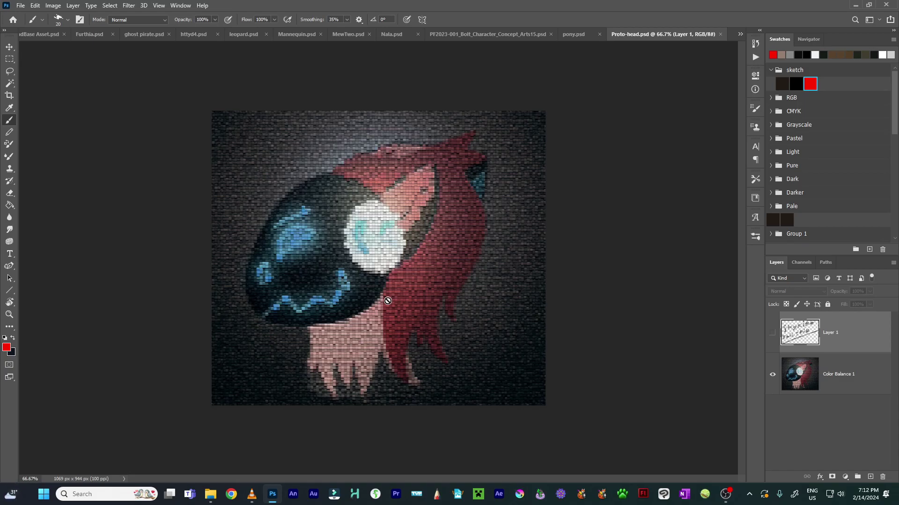
# - Examine the white disc and the mosaic tile texture on the head in Proto-head.psd up close
pyautogui.scroll(1, 387, 302)
pyautogui.scroll(1, 387, 302)
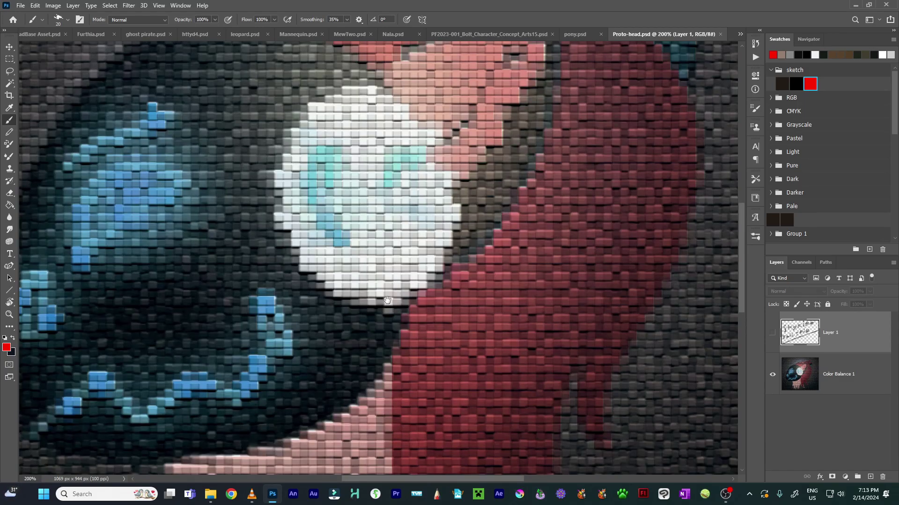
pyautogui.scroll(1, 375, 259)
pyautogui.hotkey('ctrl', '-')
pyautogui.moveTo(408, 138); pyautogui.dragTo(400, 173)
pyautogui.moveTo(347, 247); pyautogui.dragTo(348, 245)
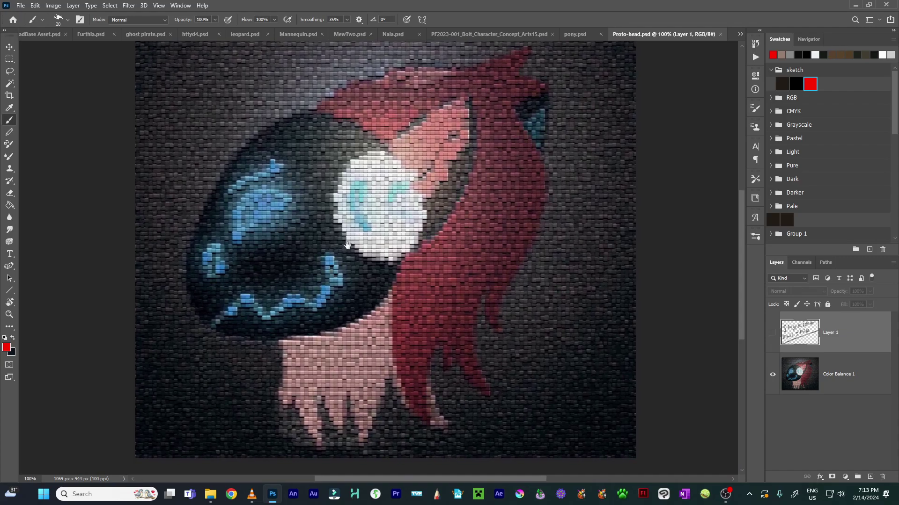
# - Examine the dark visor's blue markings, the ear and the red hair in Proto-head.psd
pyautogui.moveTo(319, 177); pyautogui.dragTo(344, 228)
pyautogui.hotkey('ctrl', '+')
pyautogui.hotkey('ctrl', '+')
pyautogui.moveTo(312, 91); pyautogui.dragTo(448, 221)
pyautogui.moveTo(360, 196); pyautogui.dragTo(403, 212)
pyautogui.scroll(-2, 404, 212)
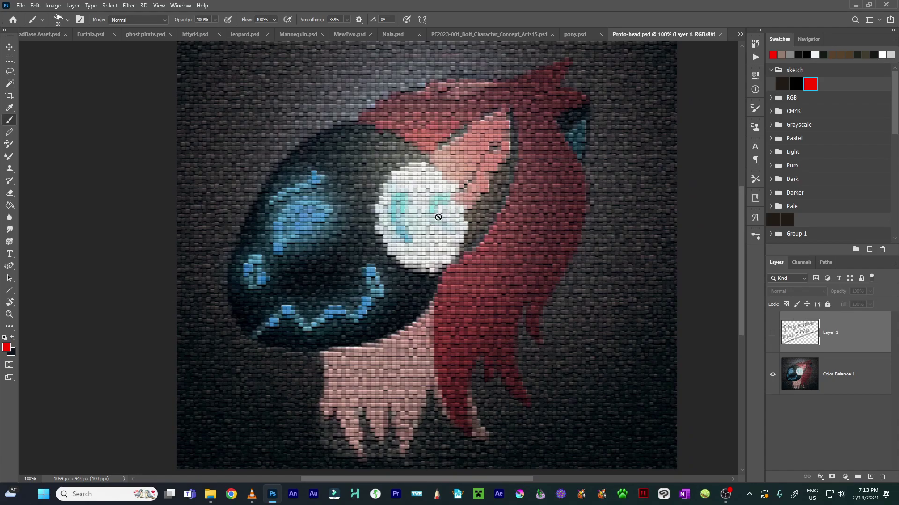
pyautogui.scroll(2, 427, 220)
pyautogui.scroll(-4, 425, 219)
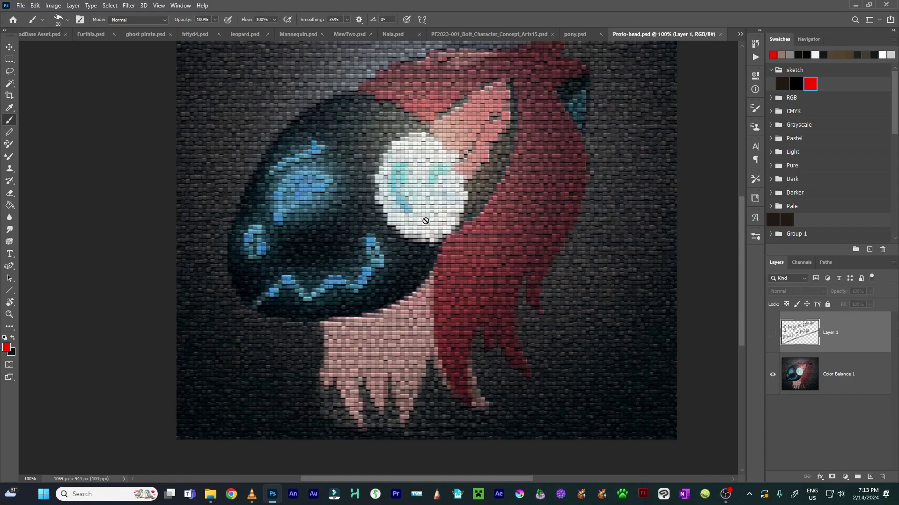
pyautogui.scroll(4, 425, 220)
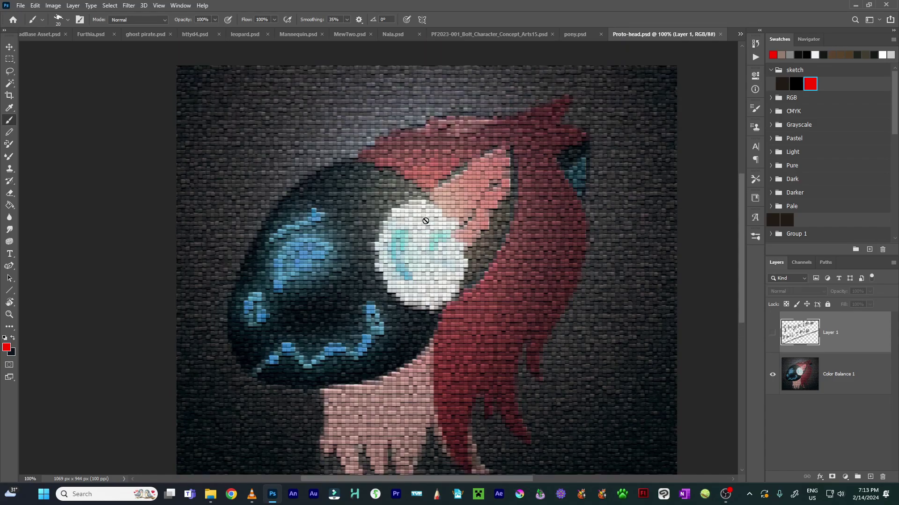
pyautogui.scroll(1, 425, 220)
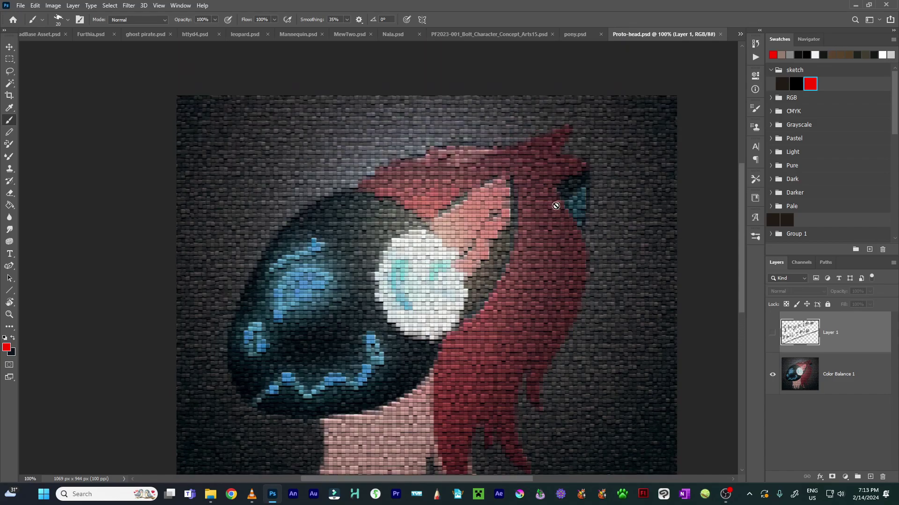
# - Examine the background tiles beside the red hair in Proto-head.psd at 3200% magnification
pyautogui.hotkey('ctrl', '+')
pyautogui.hotkey('ctrl', '+')
pyautogui.moveTo(629, 217); pyautogui.dragTo(237, 244)
pyautogui.moveTo(733, 251); pyautogui.dragTo(380, 264)
pyautogui.hotkey('ctrl', '+')
pyautogui.hotkey('ctrl', '+')
pyautogui.hotkey('ctrl', '+')
pyautogui.hotkey('ctrl', '+')
pyautogui.hotkey('ctrl', '+')
pyautogui.hotkey('ctrl', '+')
pyautogui.hotkey('ctrl', '+')
pyautogui.hotkey('ctrl', '+')
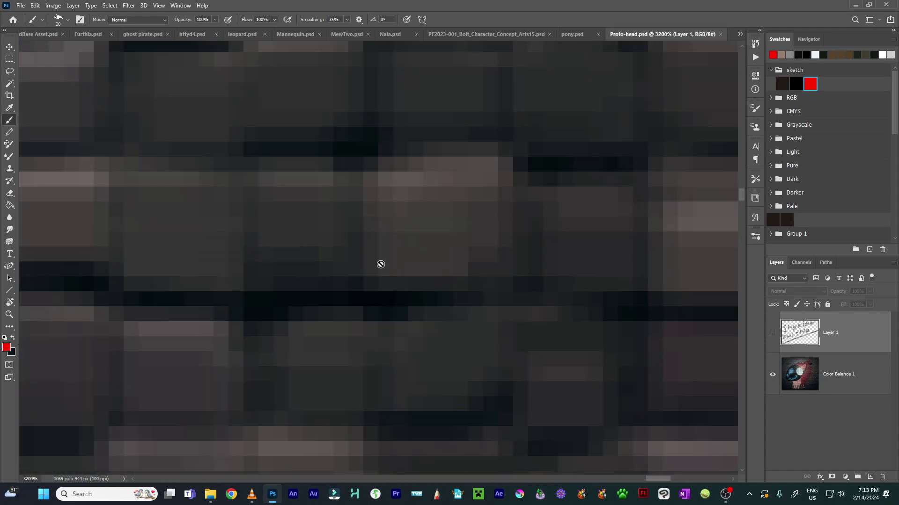
pyautogui.moveTo(415, 257); pyautogui.dragTo(452, 255)
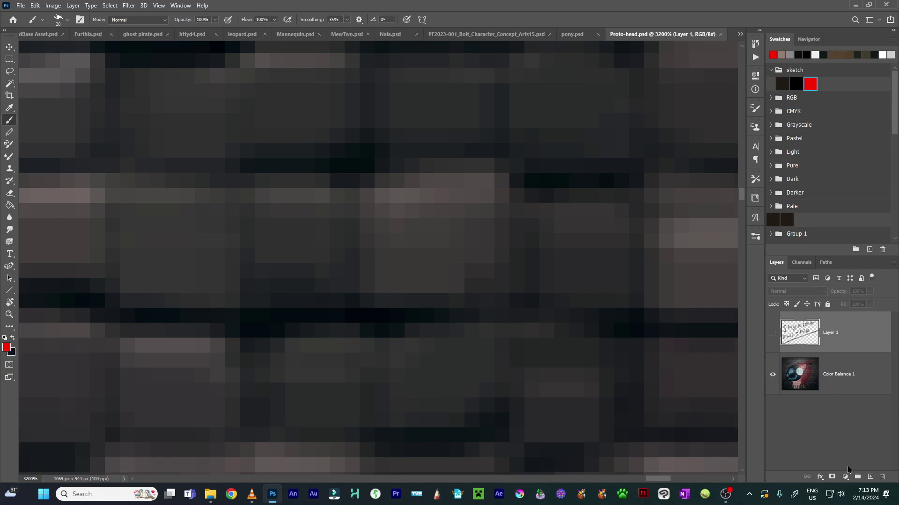
# - View the overall Proto-head.psd artwork, and close the document
pyautogui.hotkey('ctrl', '-')
pyautogui.hotkey('ctrl', '-')
pyautogui.hotkey('ctrl', '-')
pyautogui.hotkey('ctrl', '-')
pyautogui.hotkey('ctrl', '-')
pyautogui.hotkey('ctrl', '-')
pyautogui.hotkey('ctrl', '-')
pyautogui.hotkey('ctrl', '-')
pyautogui.hotkey('ctrl', '-')
pyautogui.hotkey('ctrl', '-')
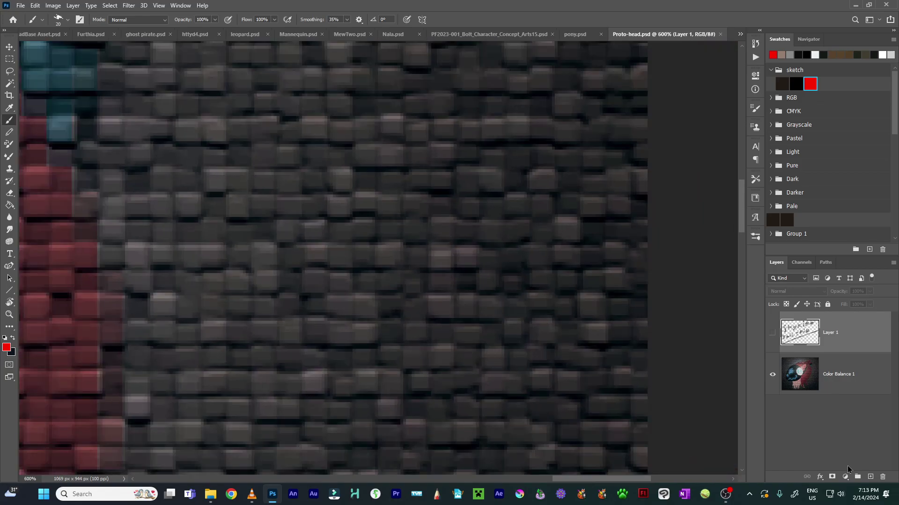
pyautogui.hotkey('ctrl', '-')
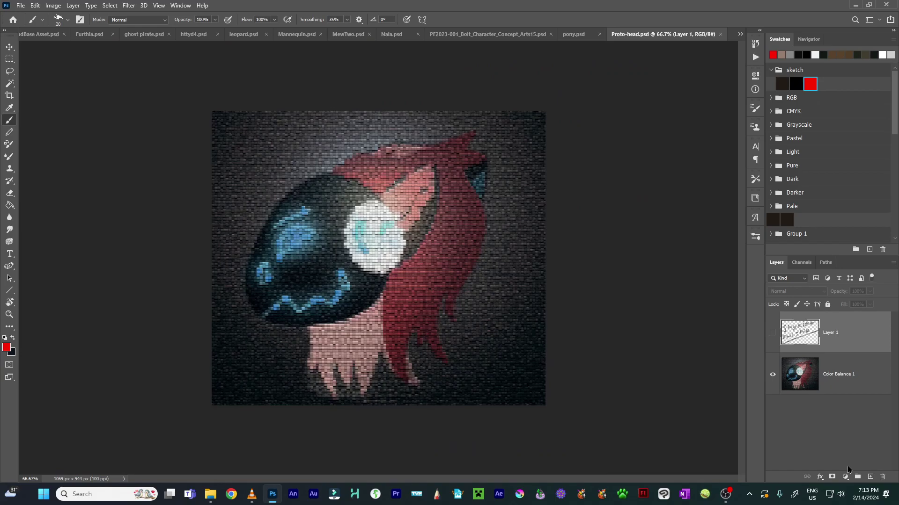
pyautogui.hotkey('ctrl', '+')
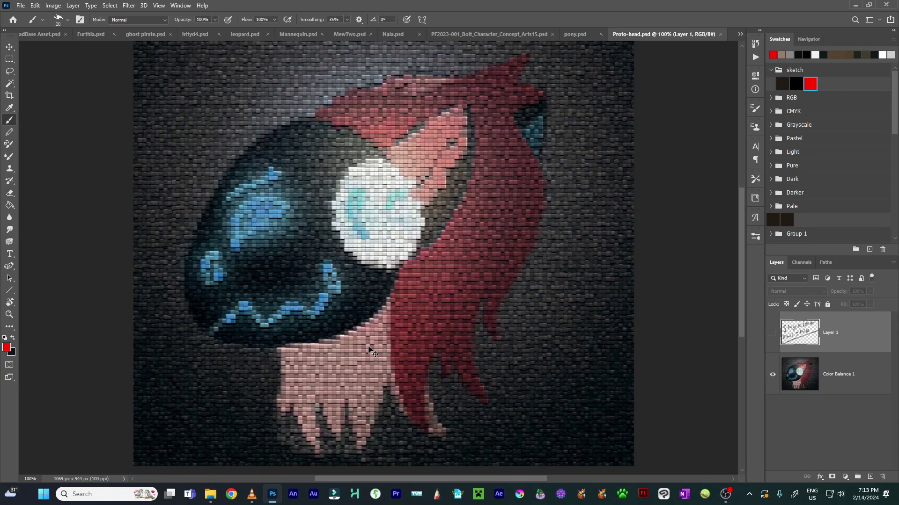
pyautogui.hotkey('ctrl', 'w')
# - Merge the pony's line and color layers in pony.psd down into Layer 4
pyautogui.scroll(-3, 856, 370)
pyautogui.scroll(3, 852, 378)
pyautogui.click(820, 341)
pyautogui.hotkey('ctrl', 'e')
pyautogui.hotkey('ctrl', 'e')
pyautogui.hotkey('ctrl', 'e')
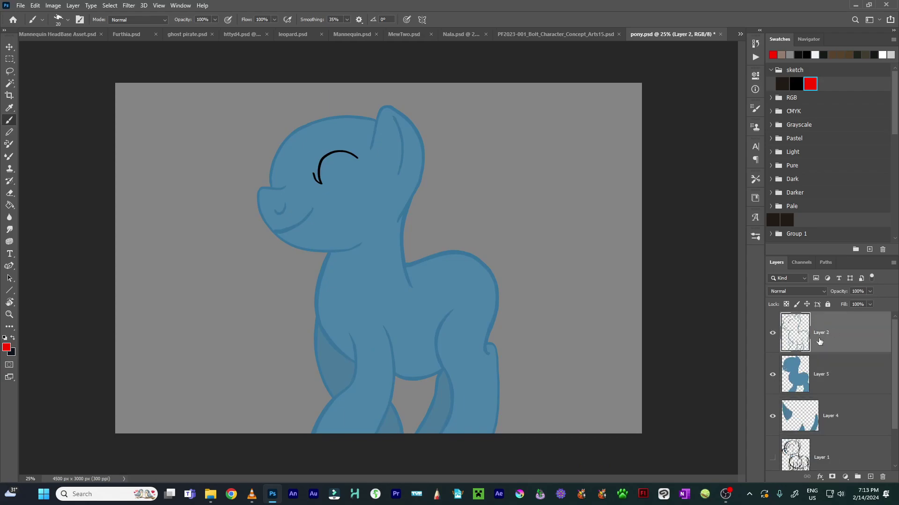
# - Compare the blue pony on Layer 4 with the rough sketch on Layer 1, and close pony.psd without saving
pyautogui.click(773, 334)
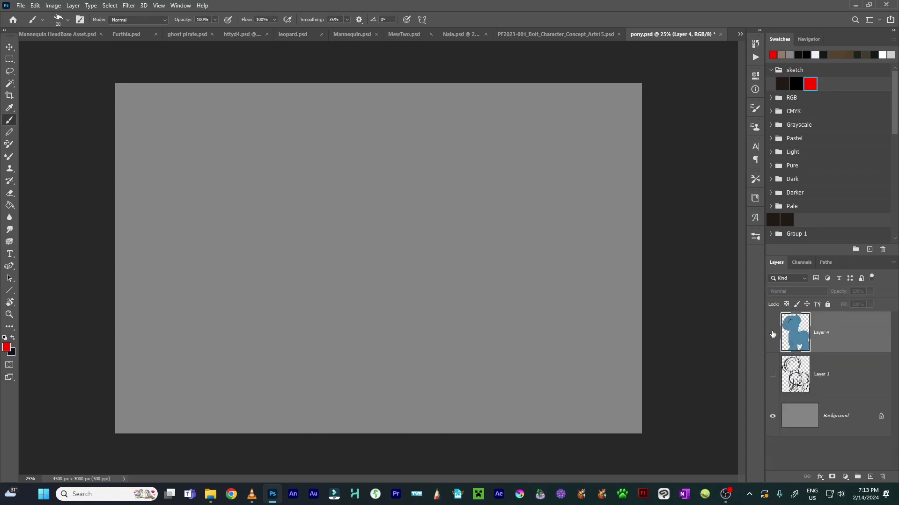
pyautogui.click(775, 376)
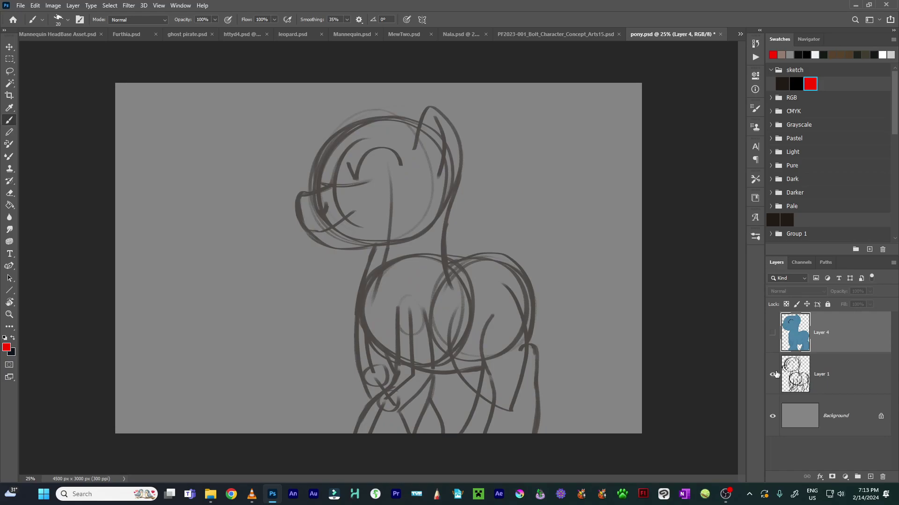
pyautogui.click(772, 333)
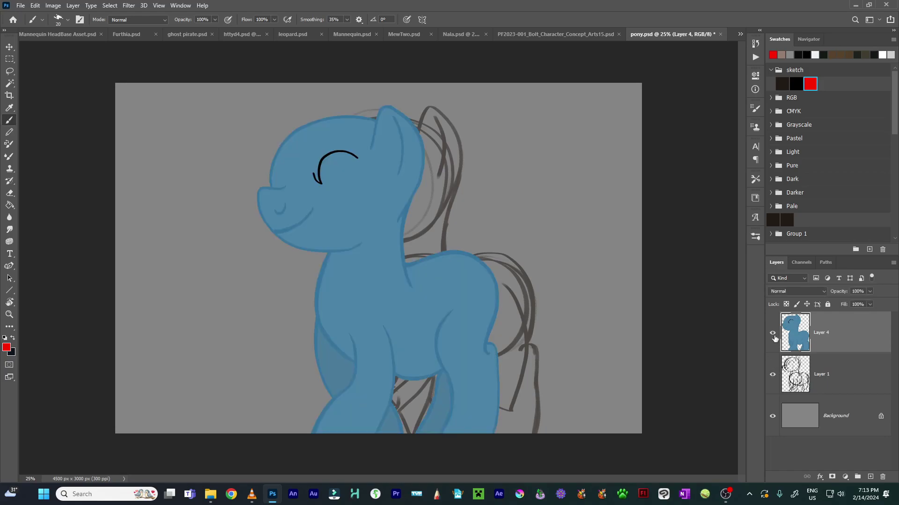
pyautogui.hotkey('ctrl', 'w')
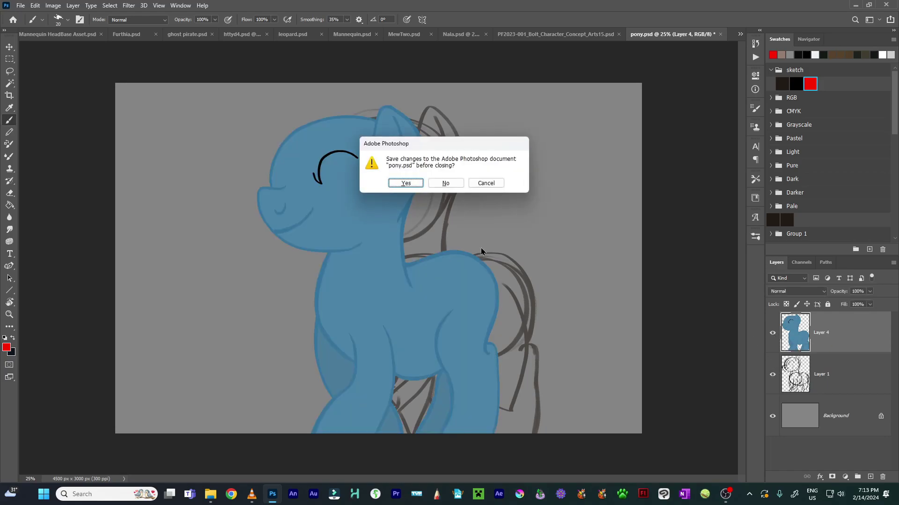
pyautogui.click(443, 183)
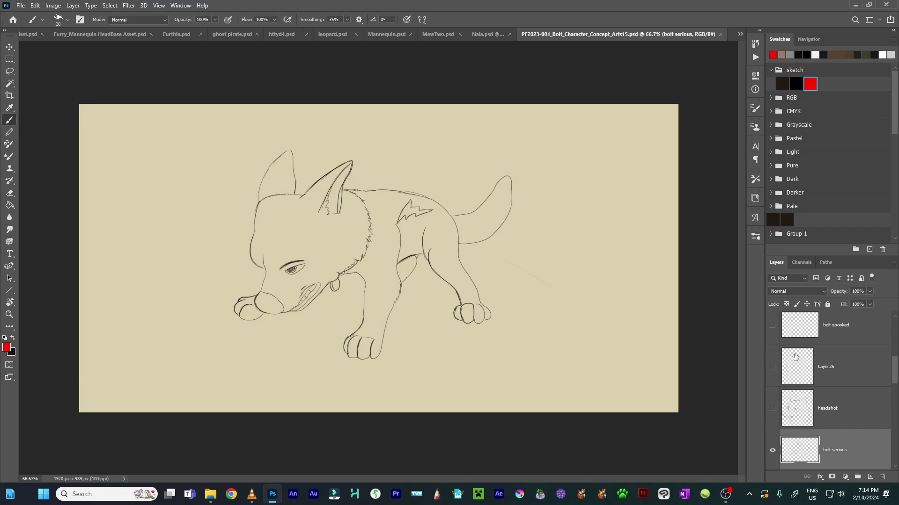
# - Hide the bolt serious layer, and preview the bolt sitting and bolt_happy layers one at a time
pyautogui.scroll(3, 805, 356)
pyautogui.scroll(-3, 795, 374)
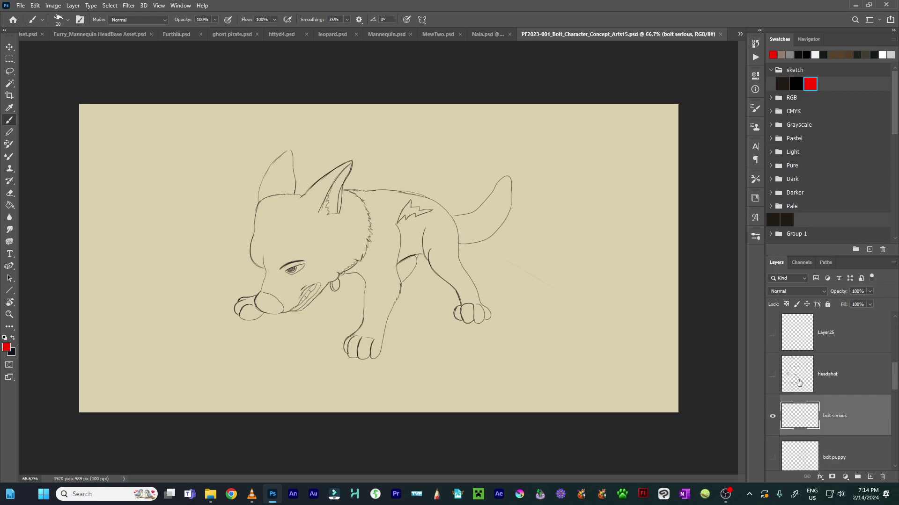
pyautogui.click(772, 413)
pyautogui.scroll(-3, 779, 355)
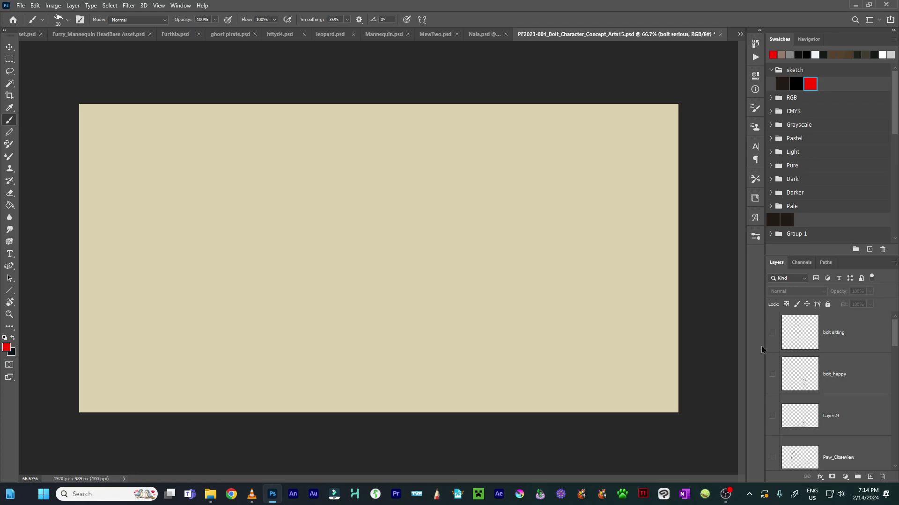
pyautogui.click(772, 334)
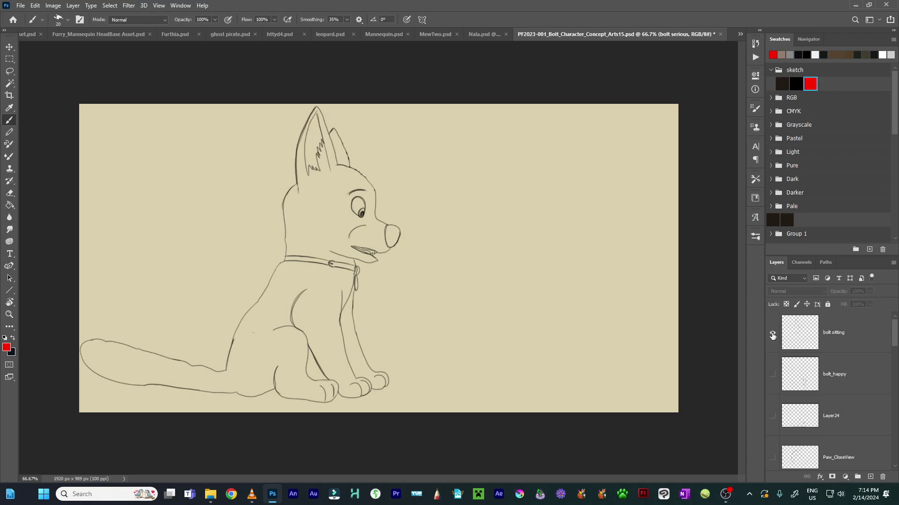
pyautogui.click(772, 333)
pyautogui.click(772, 375)
pyautogui.click(773, 374)
# - Preview the Paw_CloseView and back paws layers one at a time, hiding each again
pyautogui.scroll(-1, 784, 417)
pyautogui.click(773, 417)
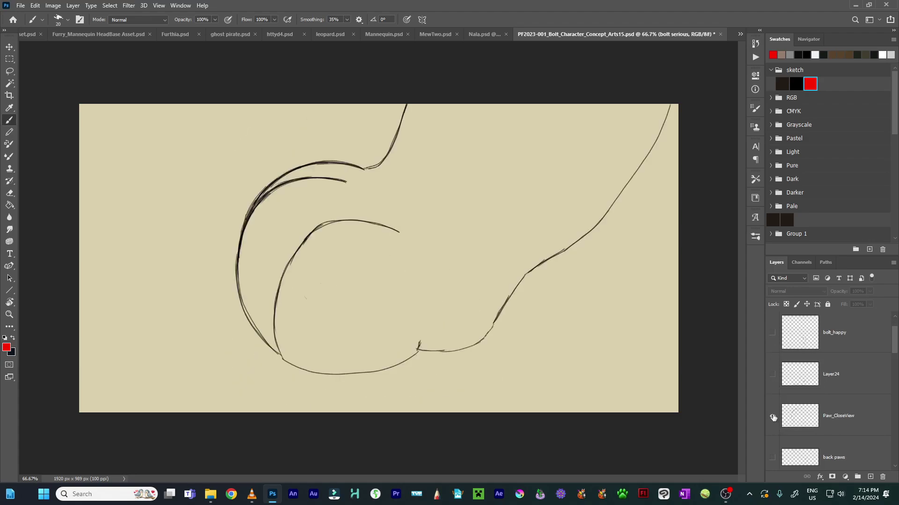
pyautogui.scroll(-1, 773, 417)
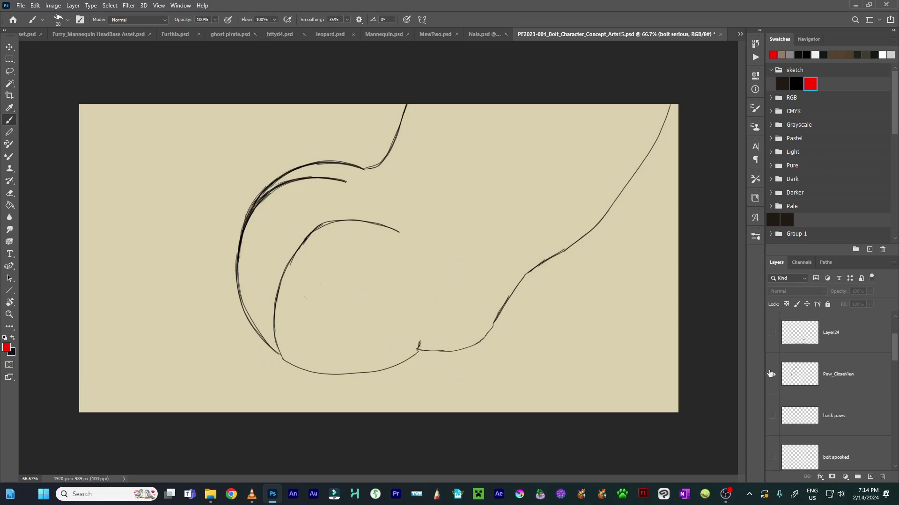
pyautogui.click(771, 375)
pyautogui.click(772, 415)
pyautogui.click(771, 415)
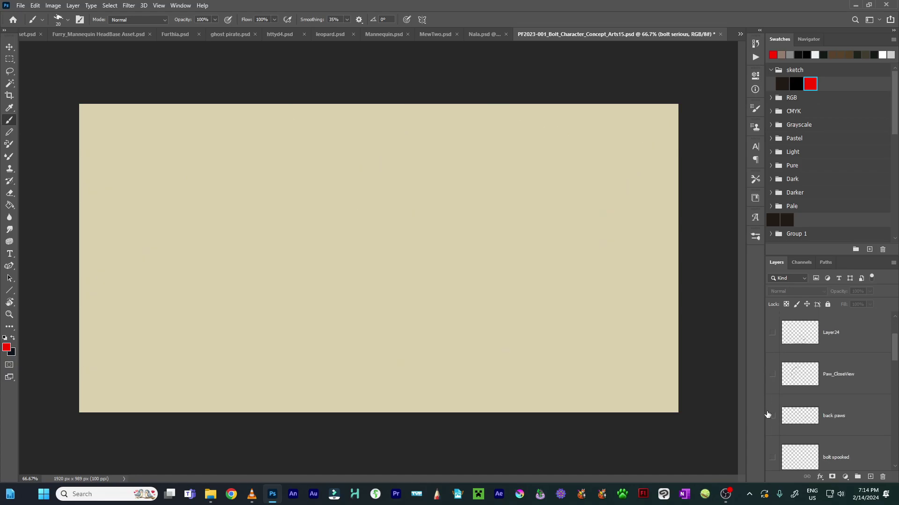
# - Preview the bolt spooked, Layer25 and headshot layers one at a time, hiding each again
pyautogui.scroll(-1, 768, 413)
pyautogui.click(772, 415)
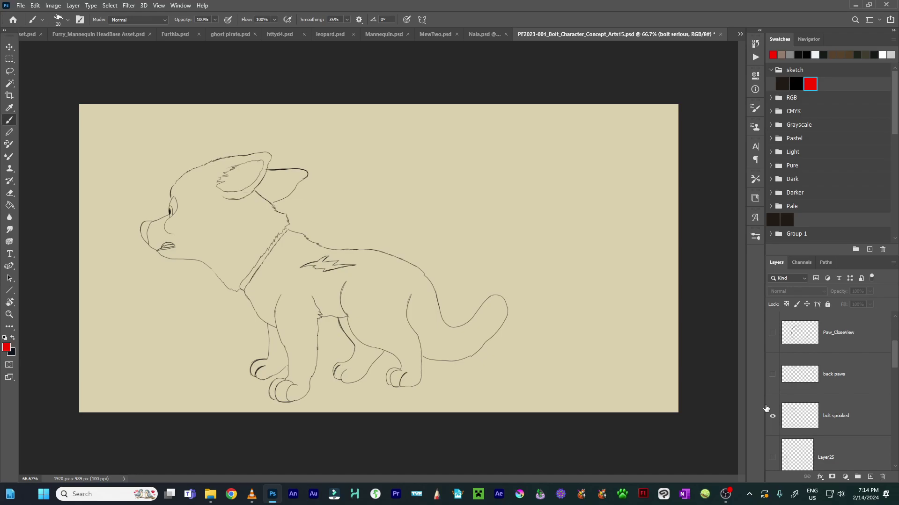
pyautogui.scroll(-1, 770, 414)
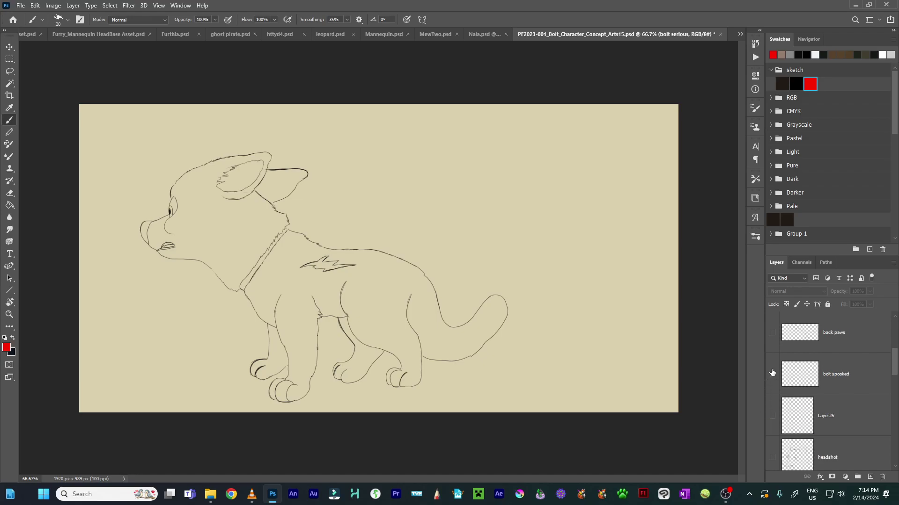
pyautogui.click(773, 372)
pyautogui.click(773, 416)
pyautogui.click(773, 417)
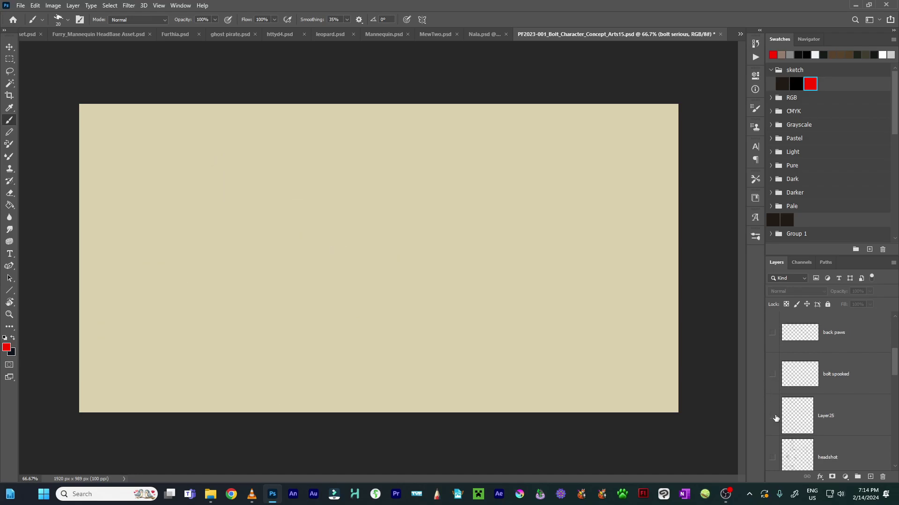
pyautogui.scroll(-1, 775, 417)
pyautogui.click(772, 416)
pyautogui.click(772, 415)
# - Preview the bolt serious and bolt puppy layers one at a time, hiding each again
pyautogui.scroll(-1, 772, 411)
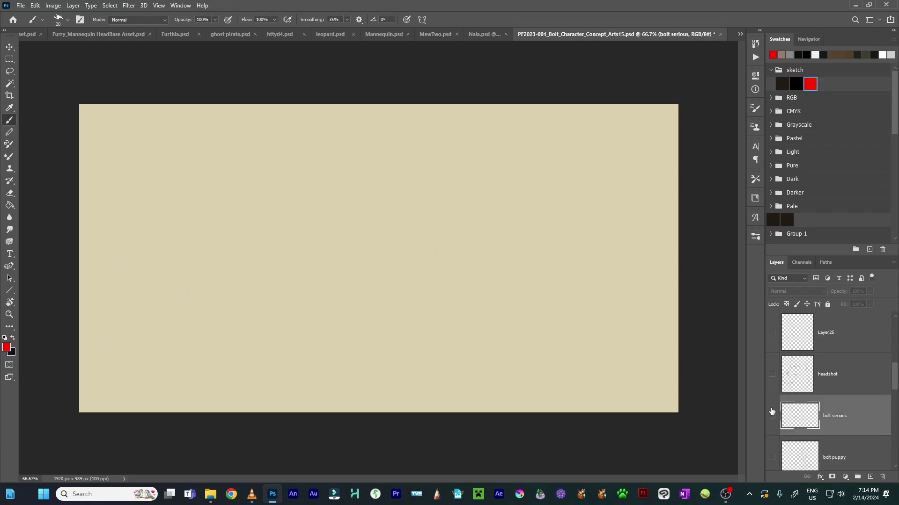
pyautogui.click(772, 412)
pyautogui.click(772, 412)
pyautogui.scroll(-1, 772, 412)
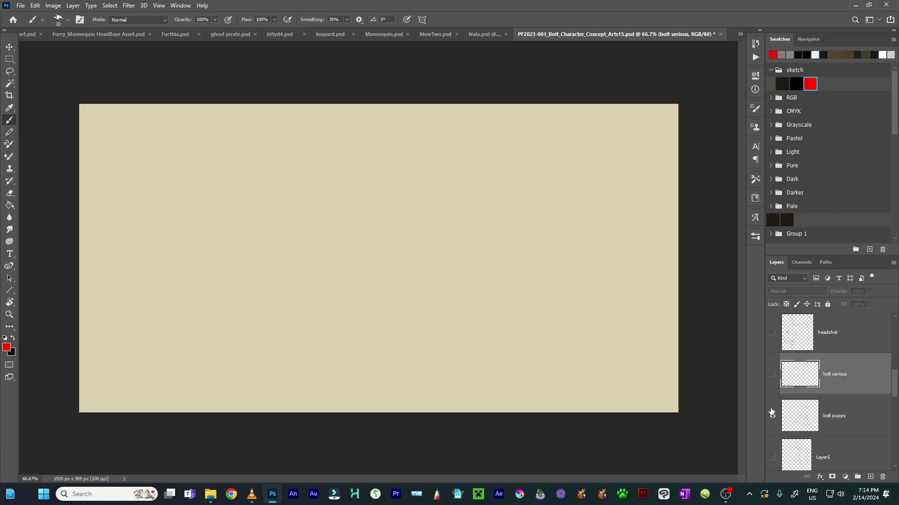
pyautogui.click(772, 412)
pyautogui.click(772, 411)
# - Preview the Layer5 and Layer2 sketches one at a time, hiding each again
pyautogui.scroll(-1, 771, 412)
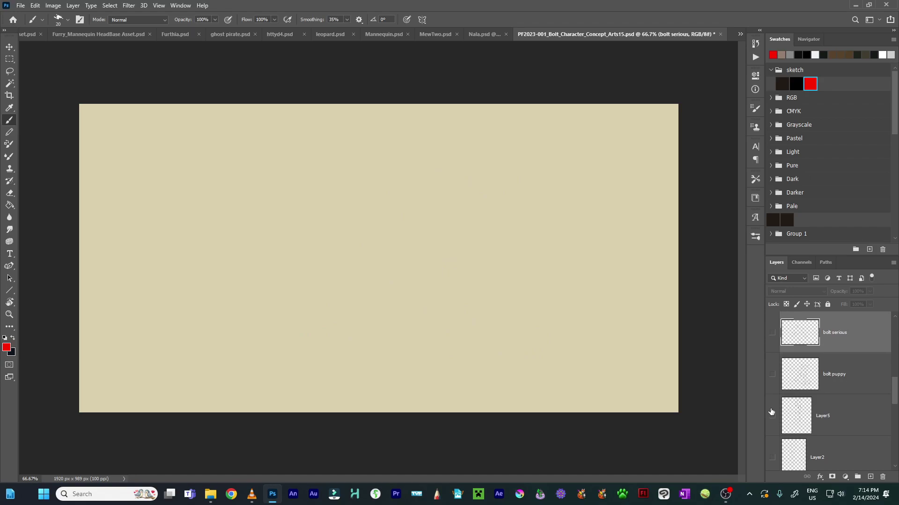
pyautogui.click(772, 412)
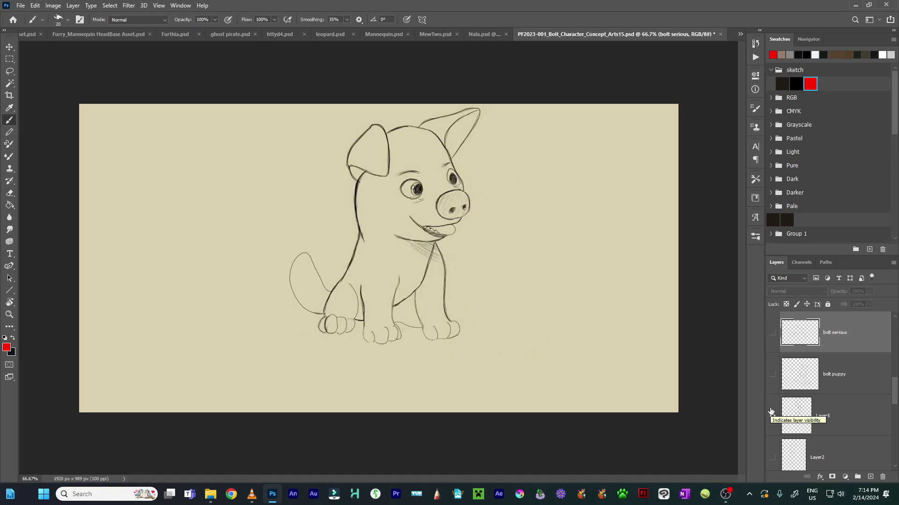
pyautogui.click(771, 412)
pyautogui.scroll(-1, 771, 412)
pyautogui.click(771, 412)
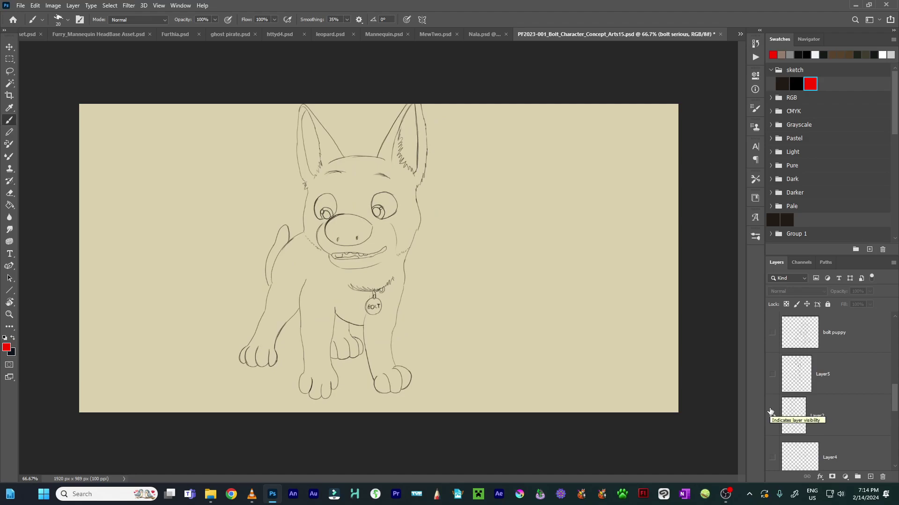
pyautogui.click(770, 417)
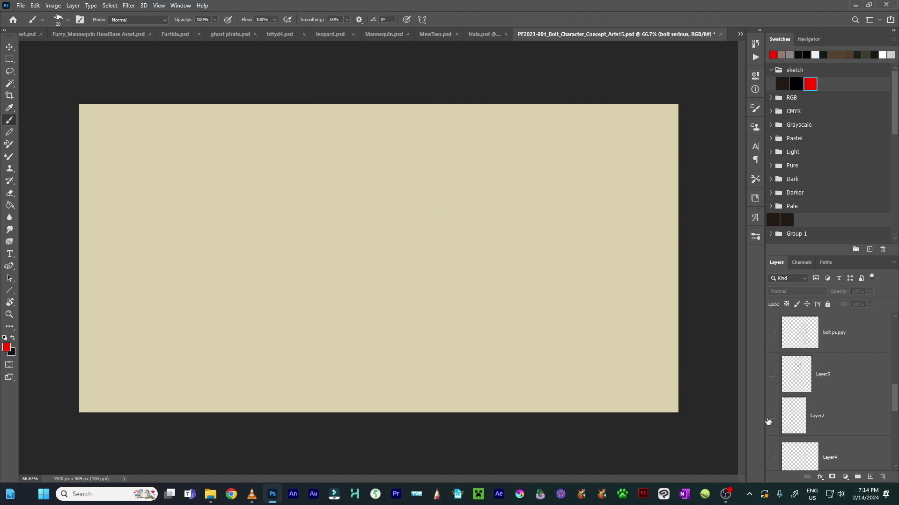
# - Preview the Layer4 and chew toy layers one at a time, hiding each again
pyautogui.scroll(-1, 769, 417)
pyautogui.click(770, 416)
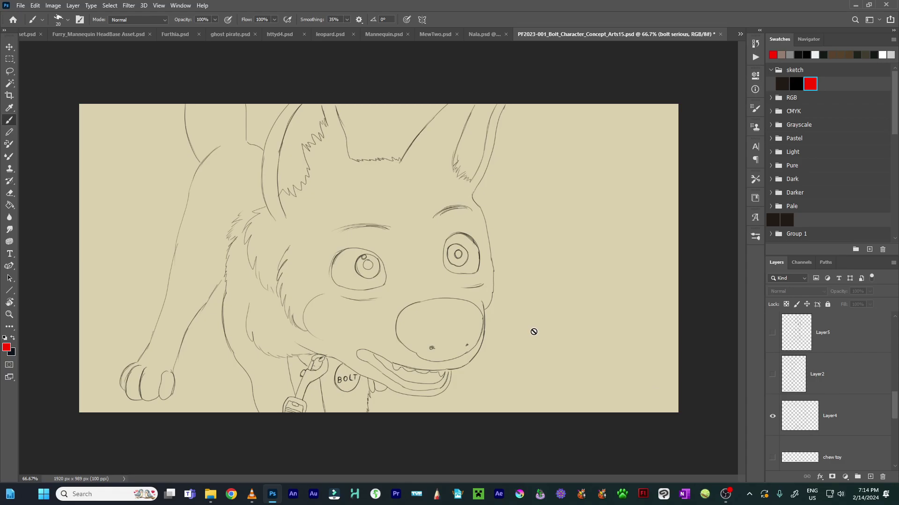
pyautogui.click(772, 416)
pyautogui.scroll(-1, 774, 416)
pyautogui.click(772, 416)
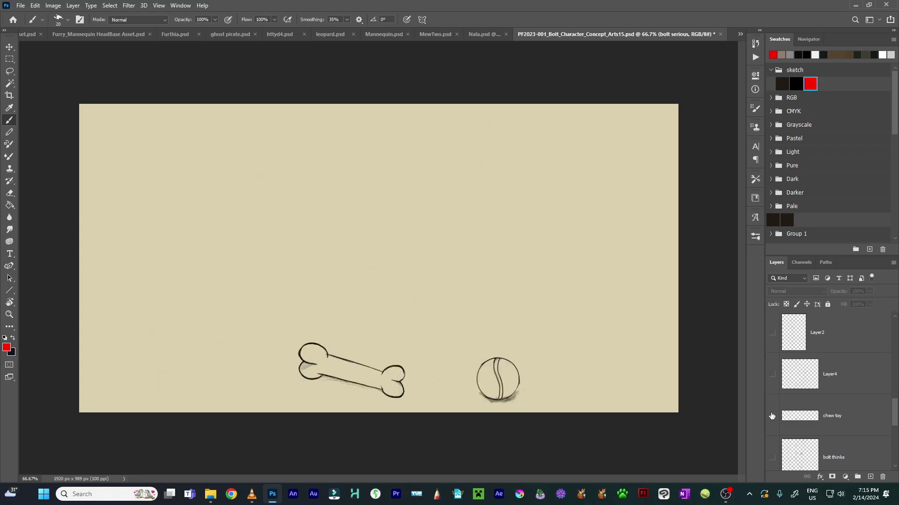
pyautogui.click(771, 416)
# - Preview the bolt thinks and Layer14 layers one at a time, hiding each again
pyautogui.scroll(-1, 772, 417)
pyautogui.click(771, 416)
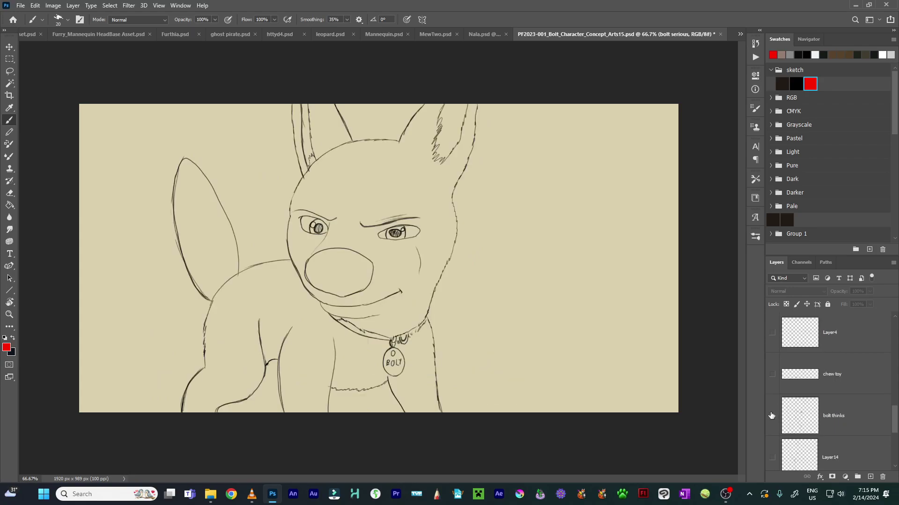
pyautogui.click(772, 416)
pyautogui.scroll(-1, 771, 416)
pyautogui.click(772, 416)
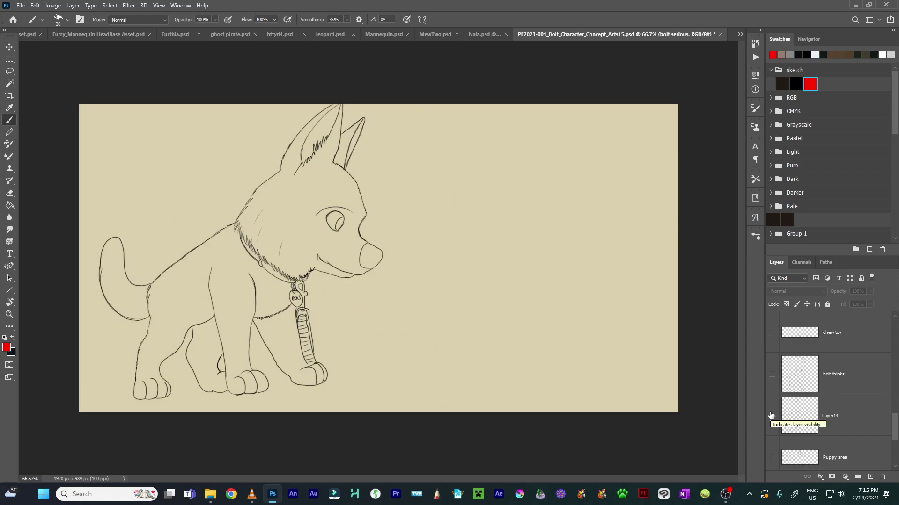
pyautogui.click(772, 416)
# - Show the Puppy area layer and briefly preview the grid layer over it, hiding only the grid again
pyautogui.scroll(-1, 772, 416)
pyautogui.click(771, 416)
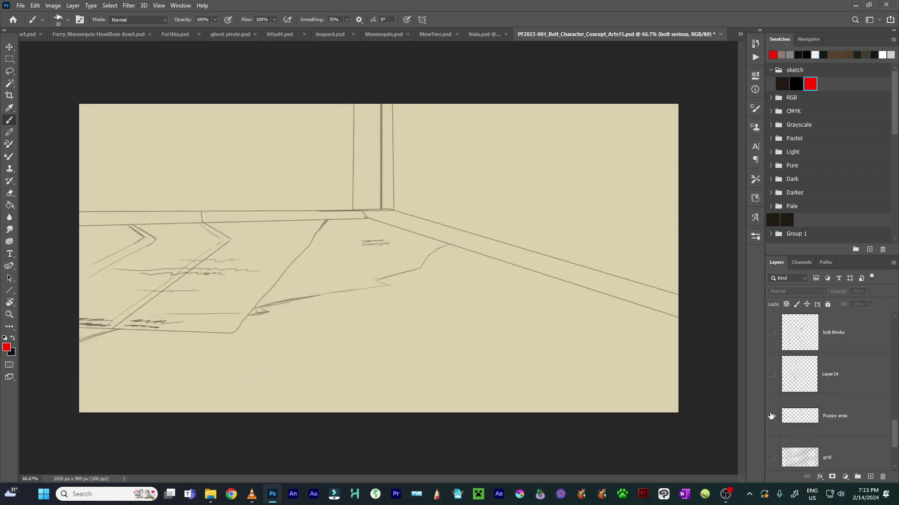
pyautogui.scroll(-2, 771, 415)
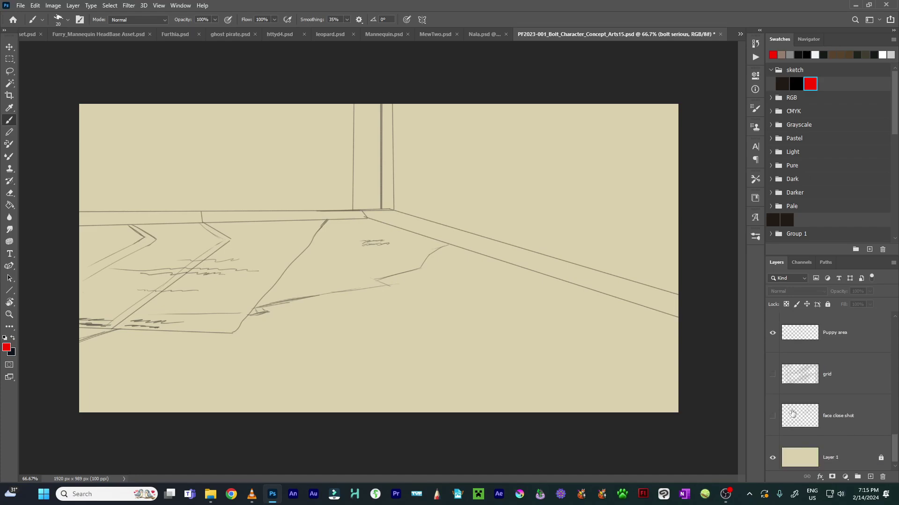
pyautogui.click(769, 373)
pyautogui.click(769, 373)
# - Show the chew toy layer together with the Puppy area background
pyautogui.scroll(1, 770, 375)
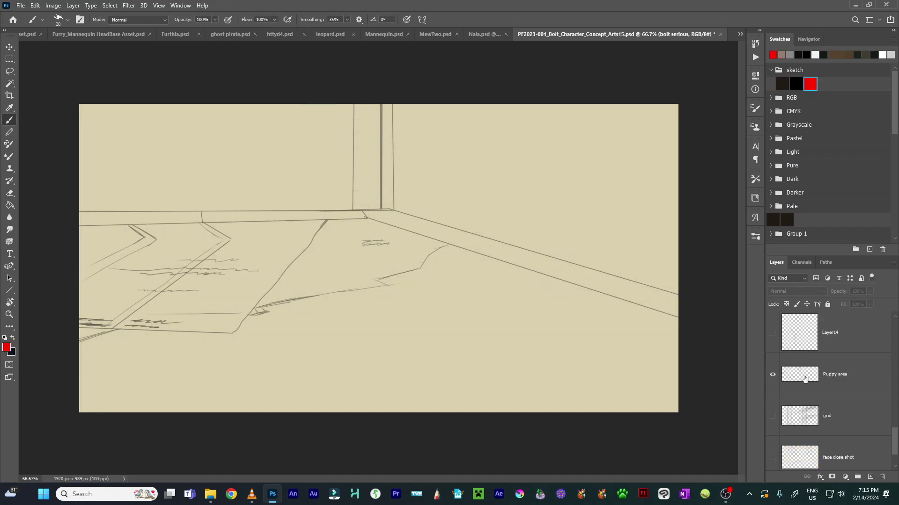
pyautogui.scroll(2, 806, 381)
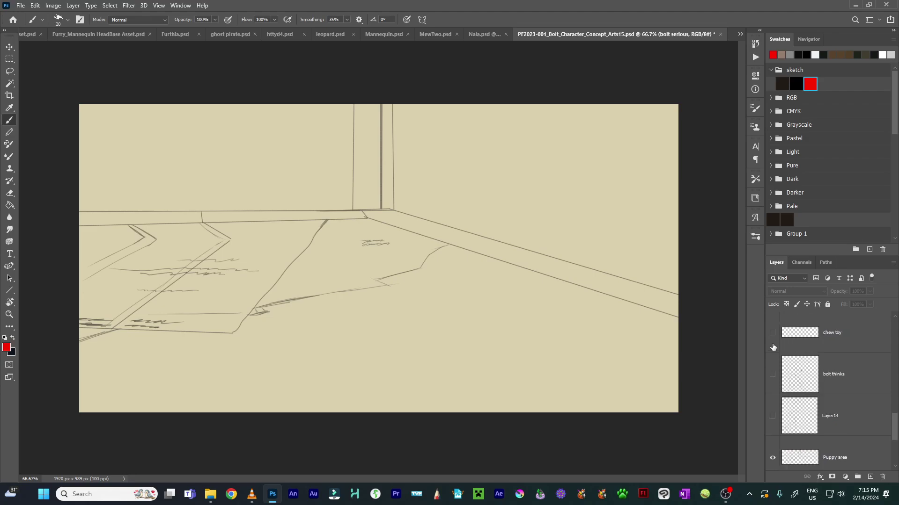
pyautogui.scroll(1, 769, 337)
pyautogui.scroll(2, 772, 342)
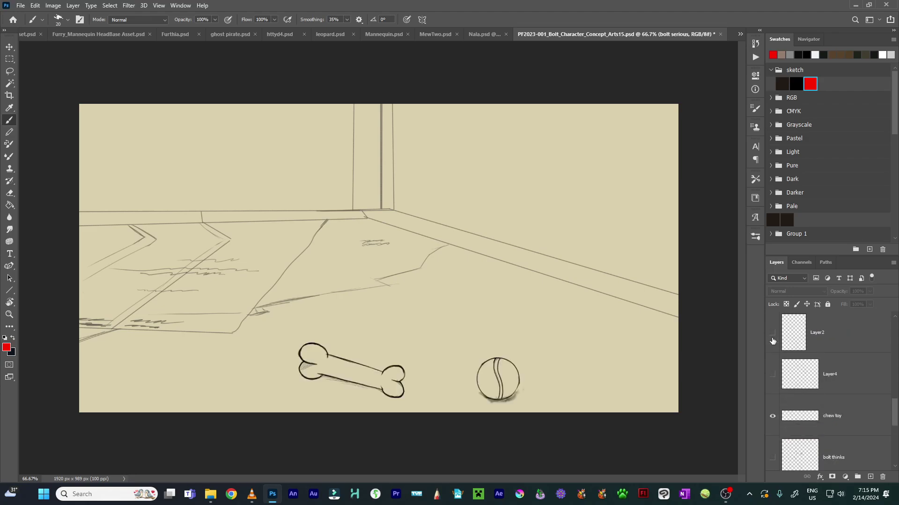
# - Preview Layer2 and Layer4 against the Puppy area and chew toy layers, hiding each again
pyautogui.click(773, 332)
pyautogui.click(772, 332)
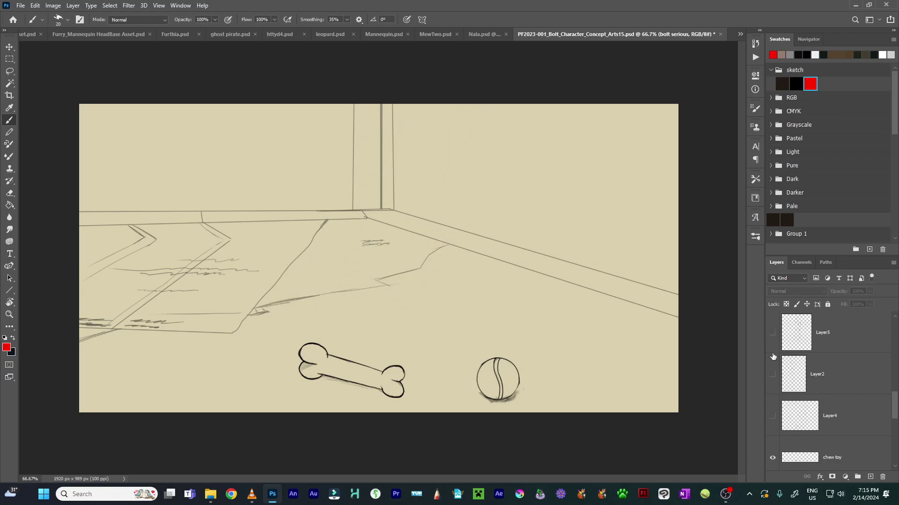
pyautogui.click(772, 373)
pyautogui.click(771, 373)
pyautogui.click(772, 417)
pyautogui.click(772, 416)
pyautogui.scroll(-1, 770, 435)
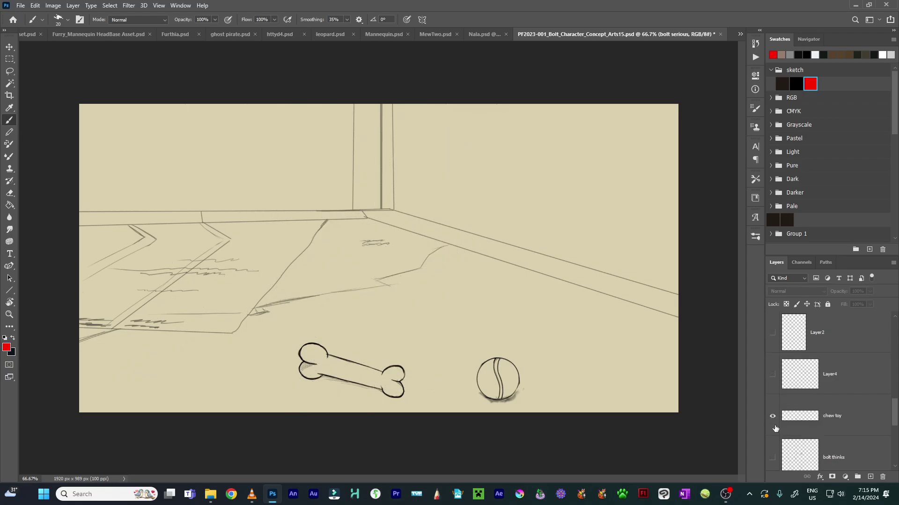
# - Preview the Layer5 and bolt puppy sketches within the puppy area scene, hiding each again
pyautogui.scroll(2, 771, 417)
pyautogui.click(773, 373)
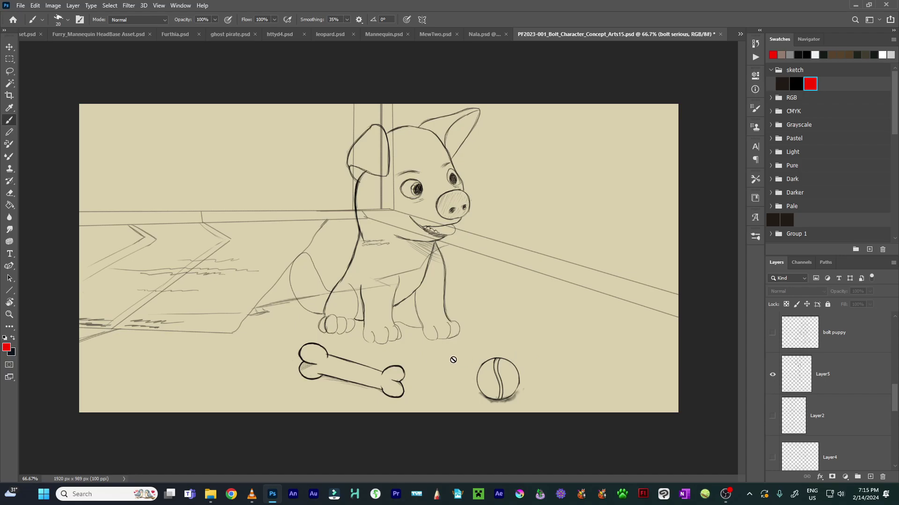
pyautogui.click(774, 375)
pyautogui.click(773, 333)
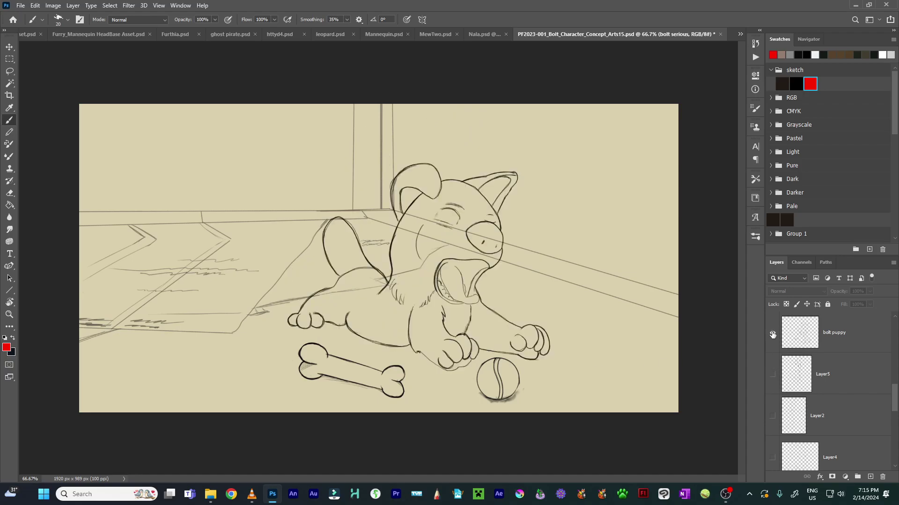
pyautogui.click(773, 333)
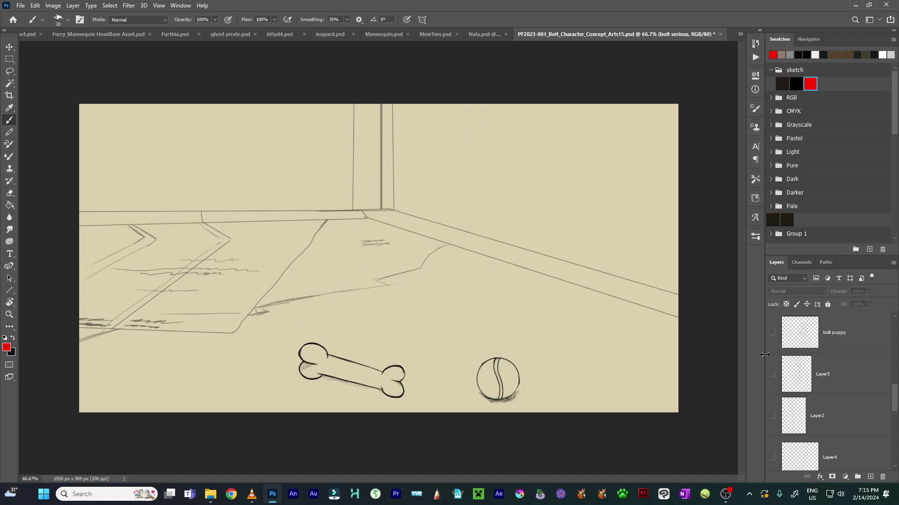
# - Toggle the Puppy area layer off and on, and close the Bolt character concept art document without saving
pyautogui.scroll(-3, 770, 377)
pyautogui.click(773, 335)
pyautogui.click(773, 336)
pyautogui.click(773, 326)
pyautogui.click(772, 326)
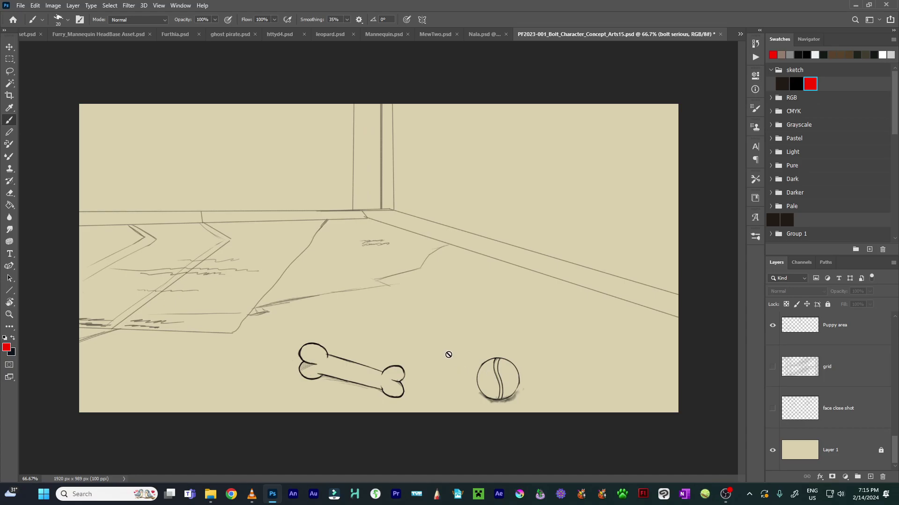
pyautogui.hotkey('ctrl', 'w')
pyautogui.click(448, 185)
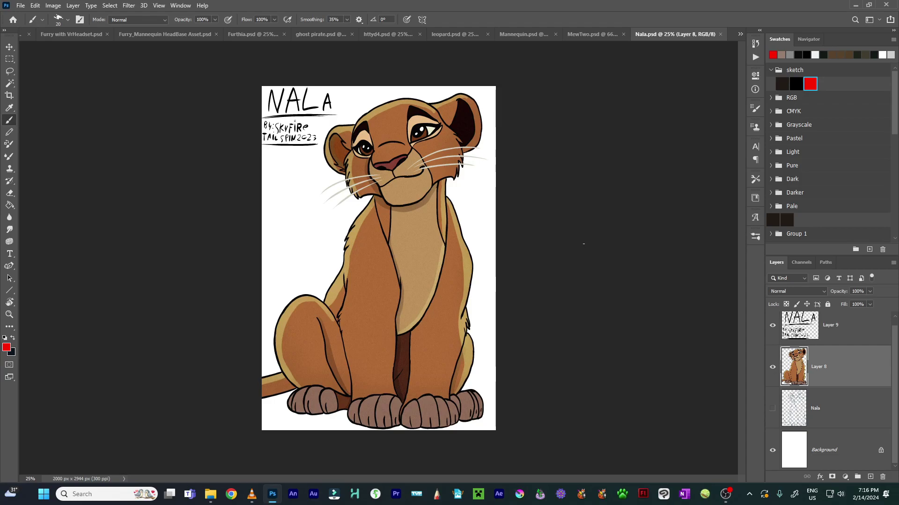
# - Preview the Nala artwork's Layer 8 and Nala sketch layers by toggling each one's visibility, leaving both hidden
pyautogui.click(772, 366)
pyautogui.click(773, 408)
pyautogui.click(772, 408)
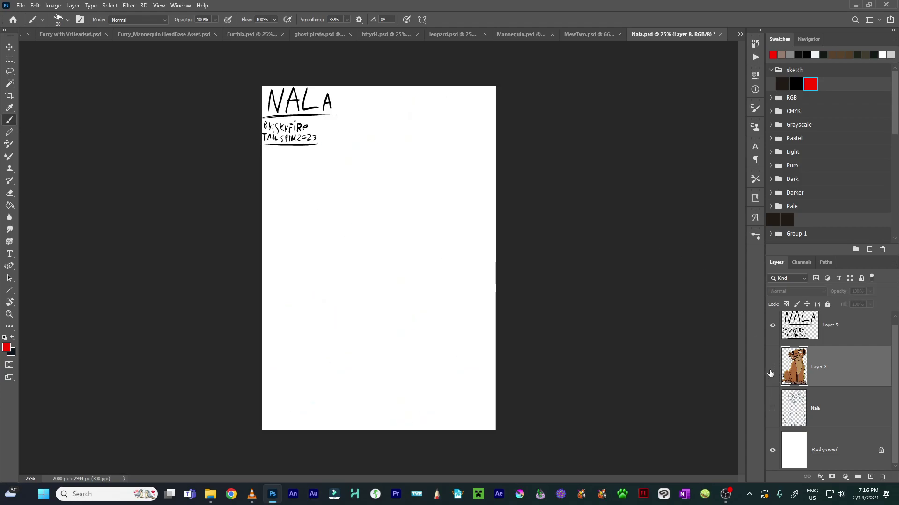
pyautogui.click(772, 366)
pyautogui.click(771, 368)
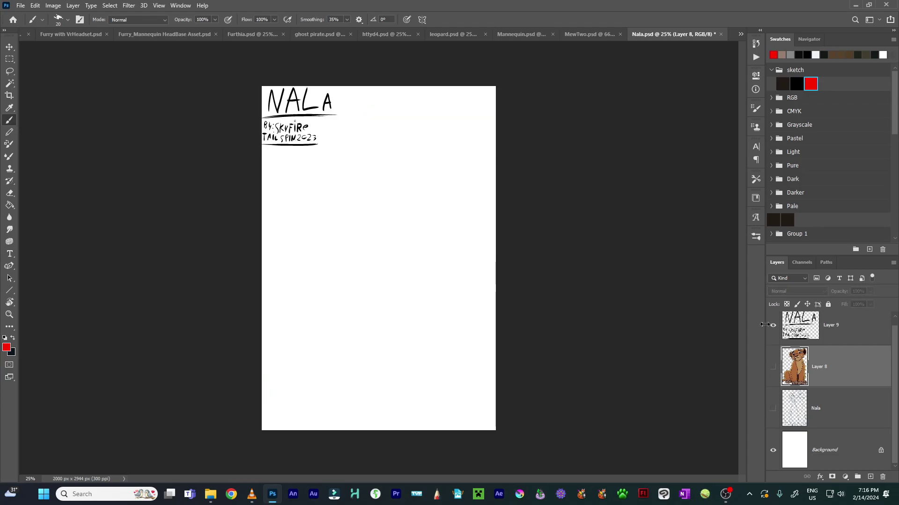
# - Collapse the Swatches, Navigator, Channels and Paths panels to icons and dock the Layers panel in its own full-height column
pyautogui.doubleClick(764, 323)
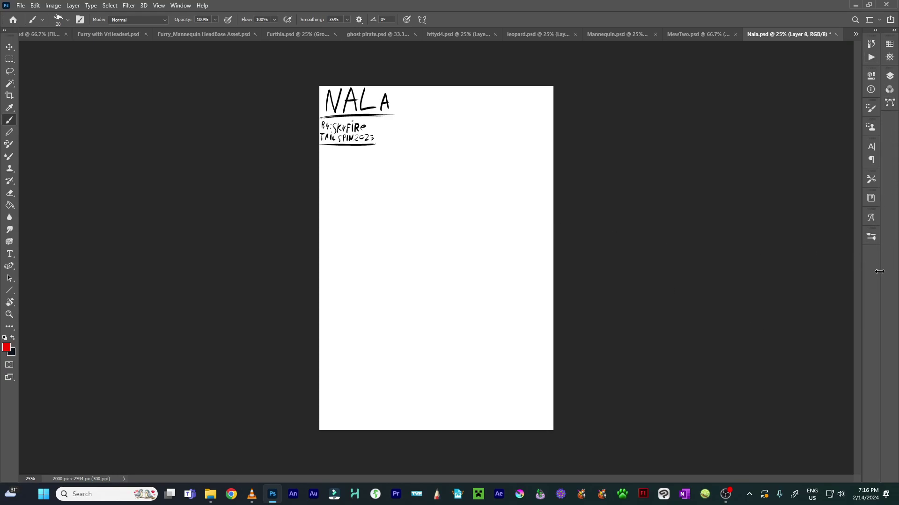
pyautogui.moveTo(880, 271); pyautogui.dragTo(763, 263)
pyautogui.moveTo(817, 76); pyautogui.dragTo(861, 106)
pyautogui.click(846, 110)
pyautogui.moveTo(739, 110); pyautogui.dragTo(837, 114)
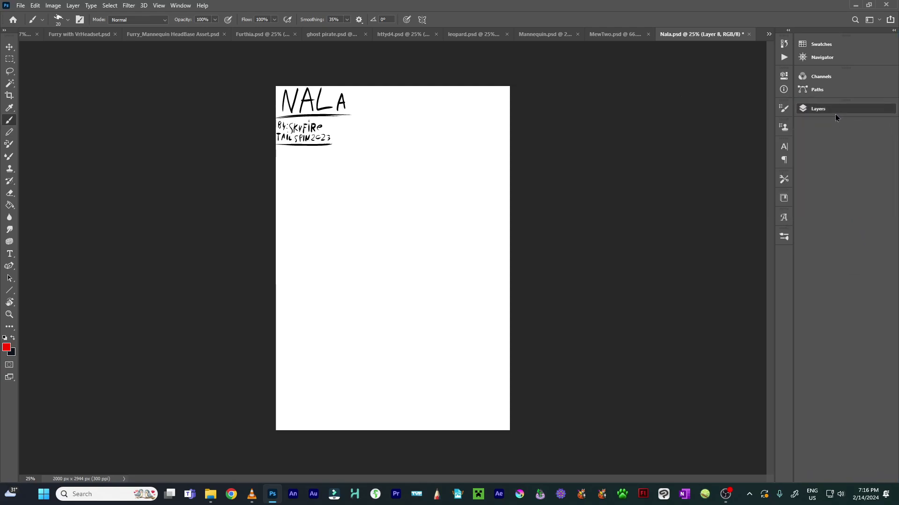
pyautogui.click(835, 114)
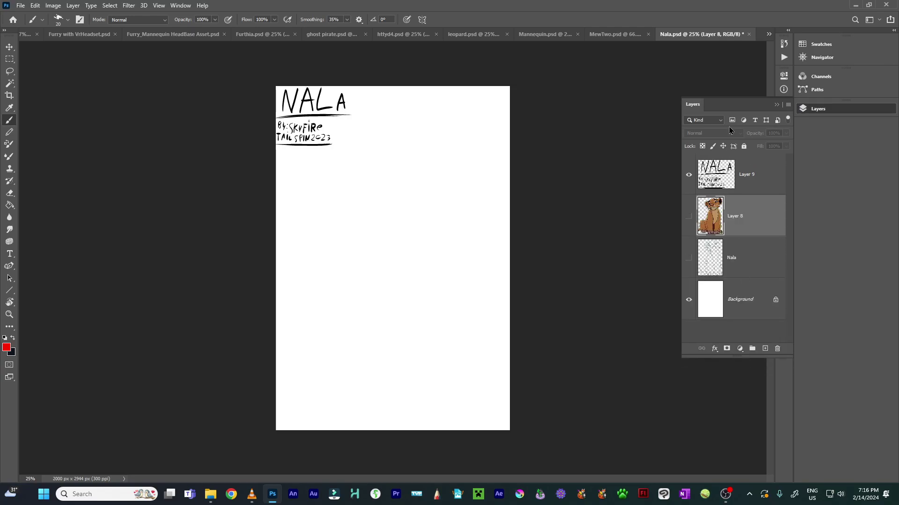
pyautogui.moveTo(734, 107); pyautogui.dragTo(833, 140)
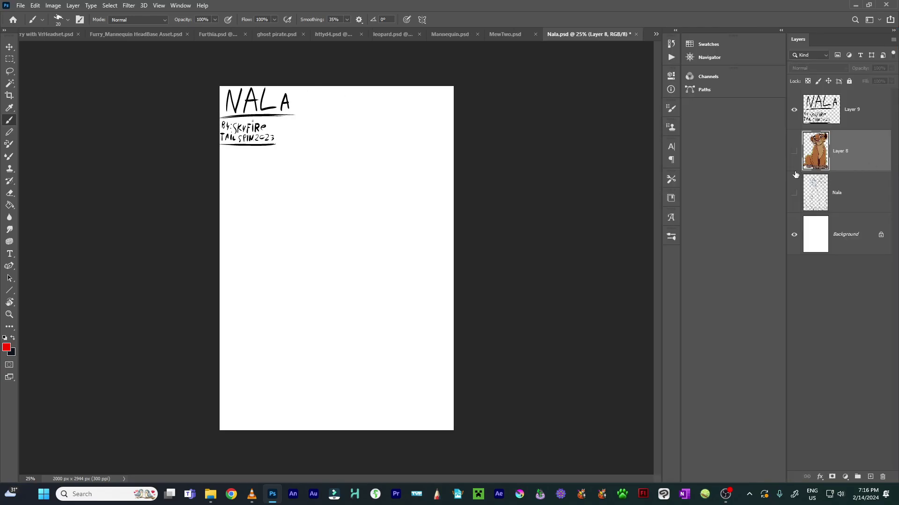
pyautogui.moveTo(681, 179); pyautogui.dragTo(767, 179)
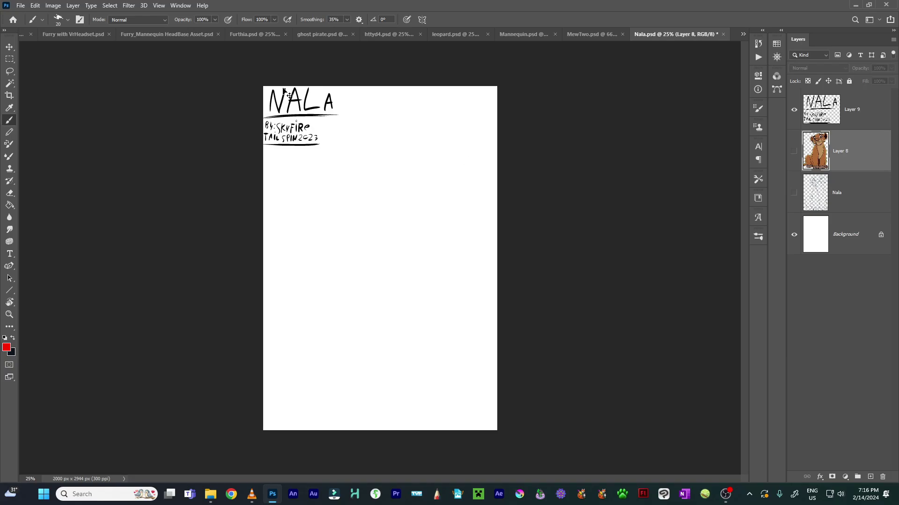
# - Close the Nala.psd document without saving
pyautogui.hotkey('ctrl', 'w')
pyautogui.click(437, 181)
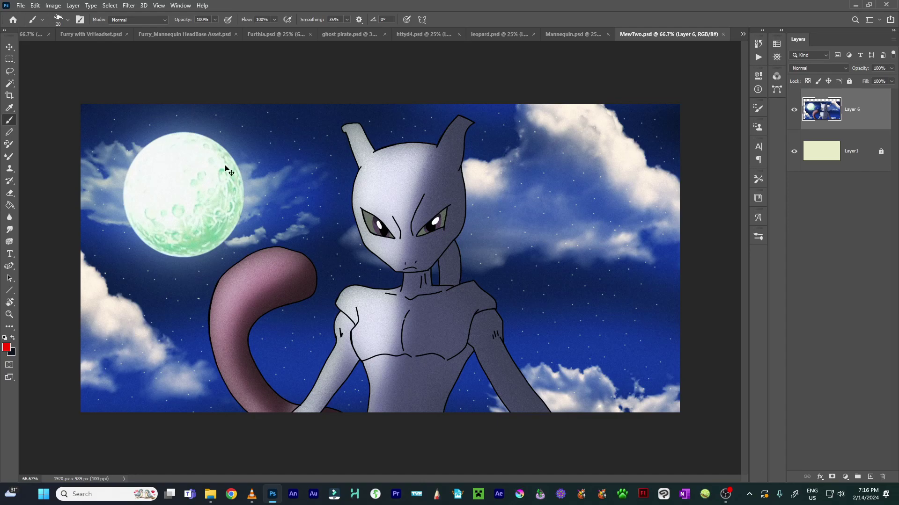
# - Examine the moon in the MewTwo artwork at 200% zoom, then return to 100%
pyautogui.hotkey('ctrl', '1')
pyautogui.moveTo(225, 165); pyautogui.dragTo(375, 268)
pyautogui.hotkey('ctrl', '+')
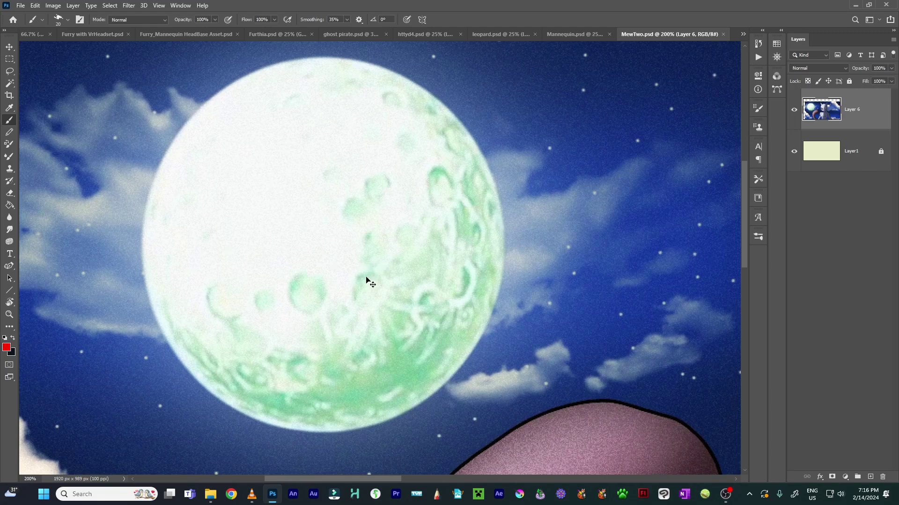
pyautogui.hotkey('ctrl', '-')
# - Examine the MewTwo character's face, body and tail and the surrounding night sky at 100%
pyautogui.moveTo(294, 221); pyautogui.dragTo(197, 171)
pyautogui.moveTo(254, 210); pyautogui.dragTo(203, 170)
pyautogui.moveTo(300, 232); pyautogui.dragTo(197, 280)
pyautogui.moveTo(373, 297); pyautogui.dragTo(404, 303)
pyautogui.moveTo(380, 229); pyautogui.dragTo(333, 207)
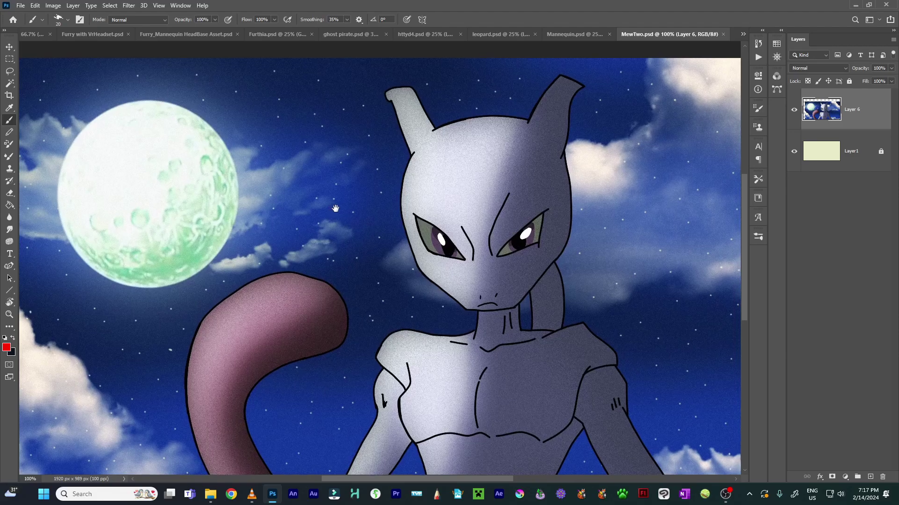
pyautogui.moveTo(468, 264); pyautogui.dragTo(259, 157)
pyautogui.moveTo(554, 319); pyautogui.dragTo(666, 340)
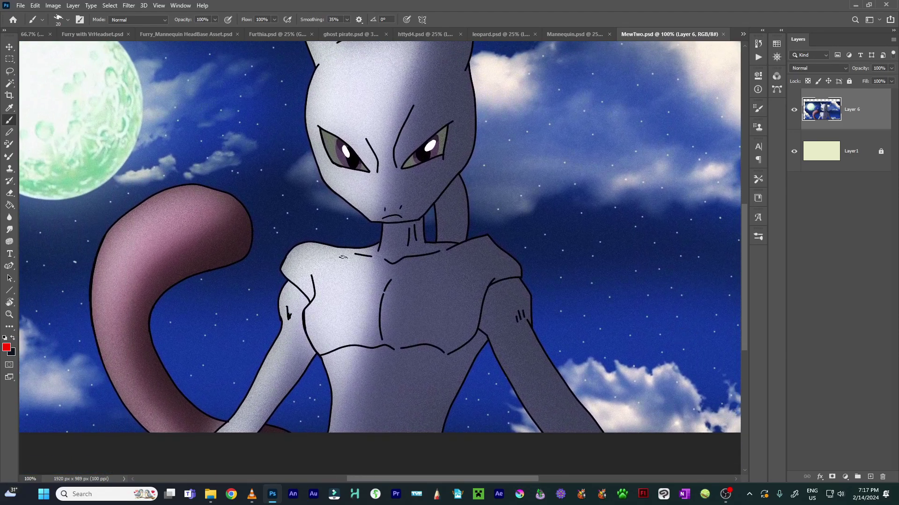
pyautogui.moveTo(443, 289); pyautogui.dragTo(555, 316)
pyautogui.moveTo(329, 245); pyautogui.dragTo(423, 300)
pyautogui.scroll(-1, 321, 231)
pyautogui.hscroll(1, 321, 231)
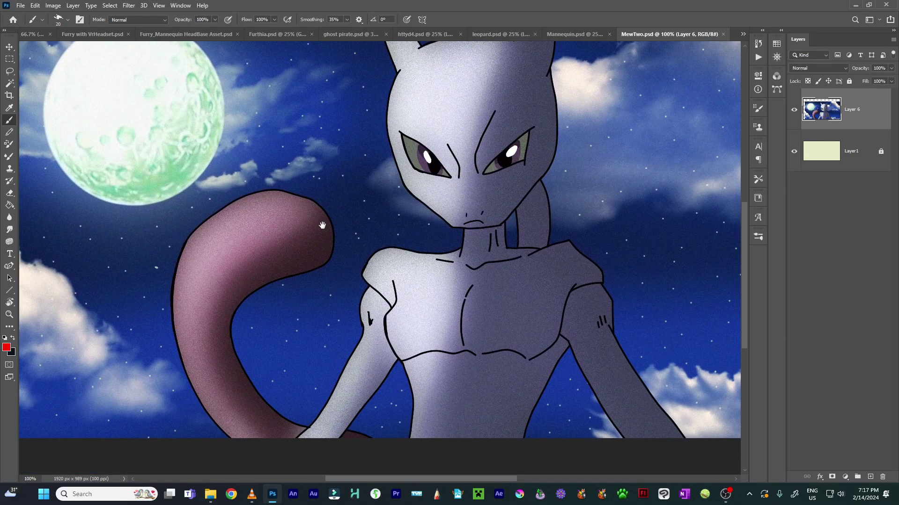
pyautogui.hotkey('ctrl', '-')
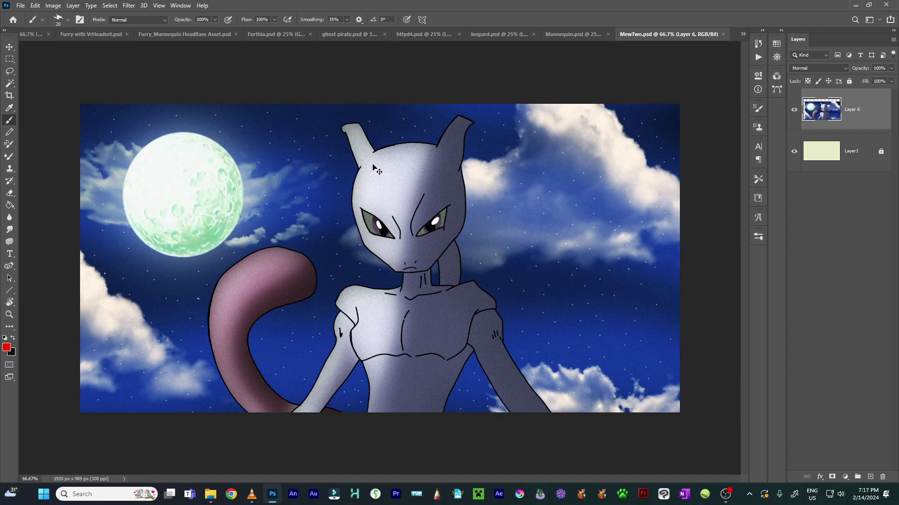
# - Circle the MewTwo artwork's moon and its bright area with two red brush strokes, and undo both strokes
pyautogui.hotkey('ctrl', '+')
pyautogui.moveTo(170, 162); pyautogui.dragTo(449, 248)
pyautogui.hotkey('ctrl', '+')
pyautogui.hotkey('ctrl', '-')
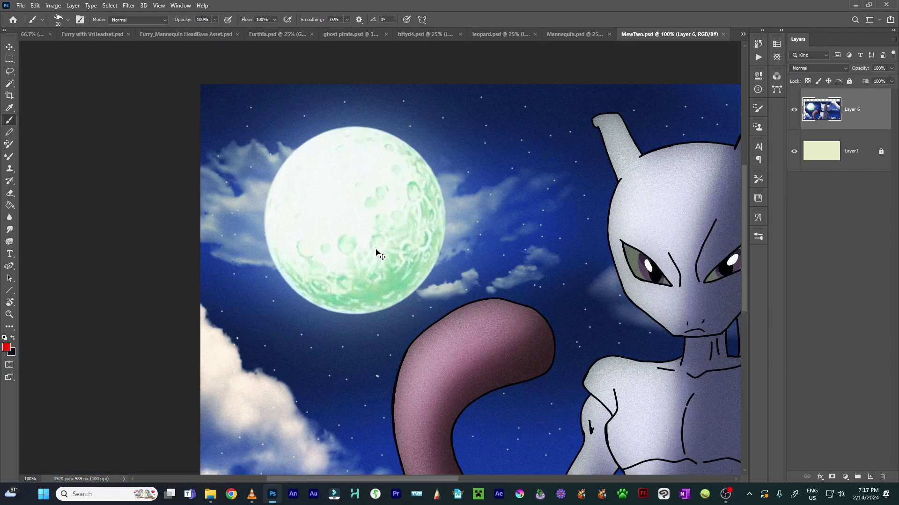
pyautogui.moveTo(362, 216); pyautogui.dragTo(379, 243)
pyautogui.moveTo(260, 133)
pyautogui.mouseDown()
pyautogui.moveTo(145, 255)
pyautogui.moveTo(412, 338)
pyautogui.moveTo(456, 143)
pyautogui.moveTo(228, 154)
pyautogui.mouseUp()
pyautogui.moveTo(275, 195)
pyautogui.mouseDown()
pyautogui.moveTo(255, 252)
pyautogui.moveTo(395, 220)
pyautogui.moveTo(279, 222)
pyautogui.mouseUp()
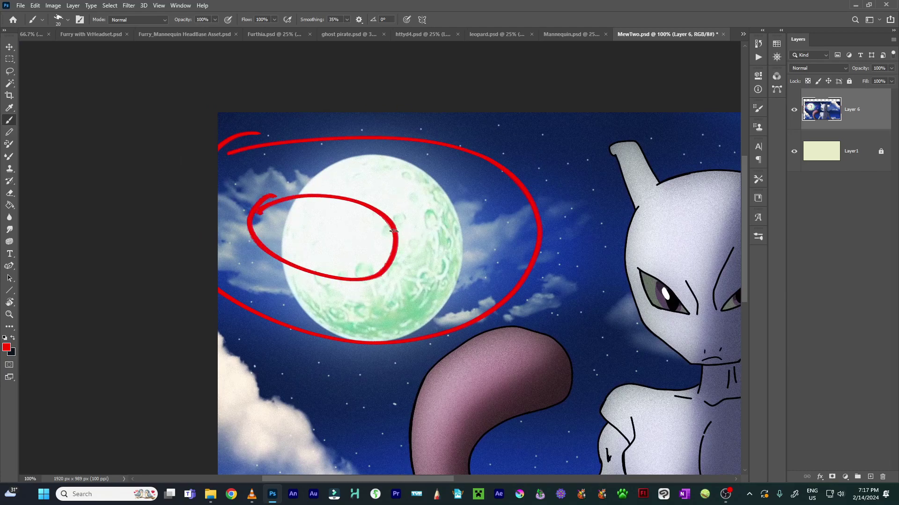
pyautogui.hotkey('ctrl', 'z')
pyautogui.hotkey('ctrl', 'z')
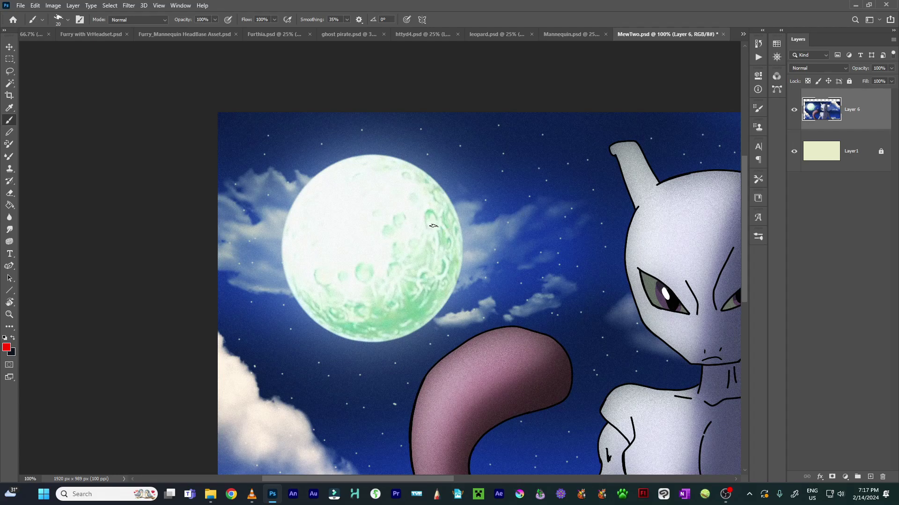
# - Close the MewTwo.psd document without saving
pyautogui.moveTo(437, 225); pyautogui.dragTo(401, 212)
pyautogui.hotkey('ctrl', 'w')
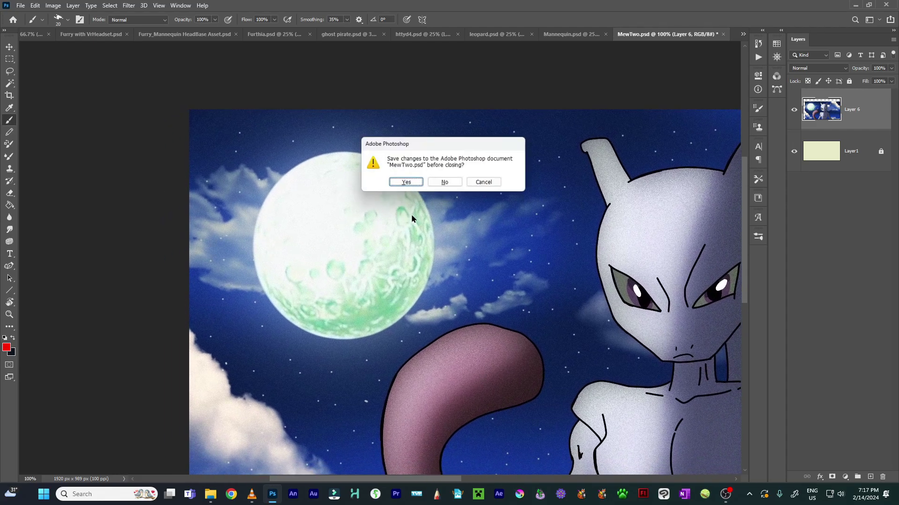
pyautogui.click(455, 187)
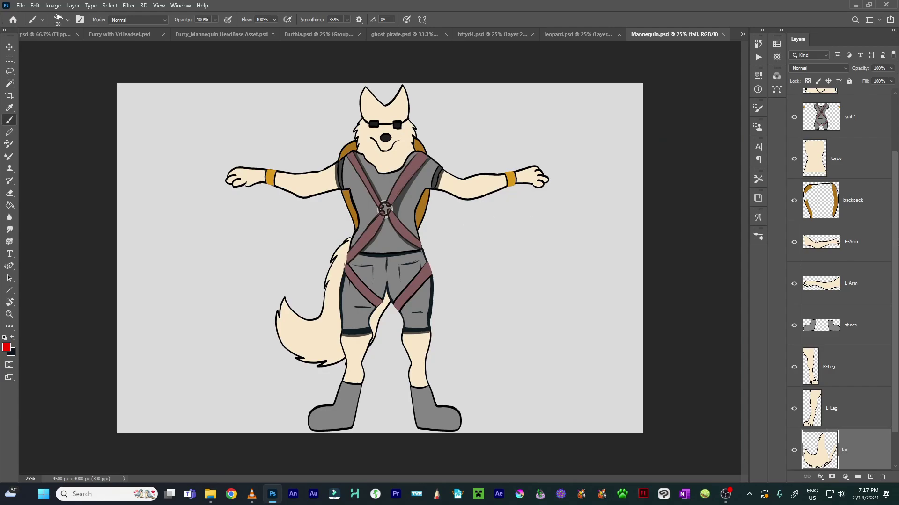
# - Review the Mannequin's body-part layers and try repositioning the R-Arm layer with Free Transform, cancelling each attempt
pyautogui.scroll(2, 848, 250)
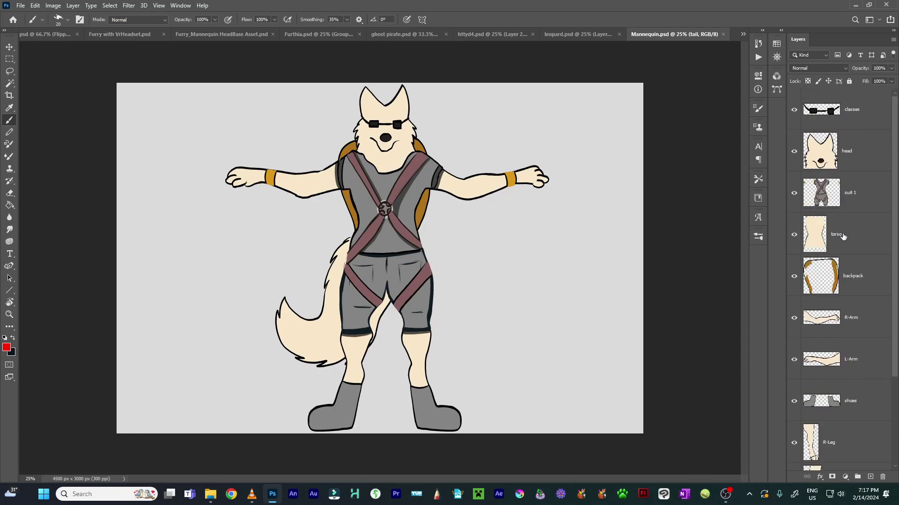
pyautogui.scroll(-3, 845, 244)
pyautogui.scroll(3, 861, 342)
pyautogui.click(859, 330)
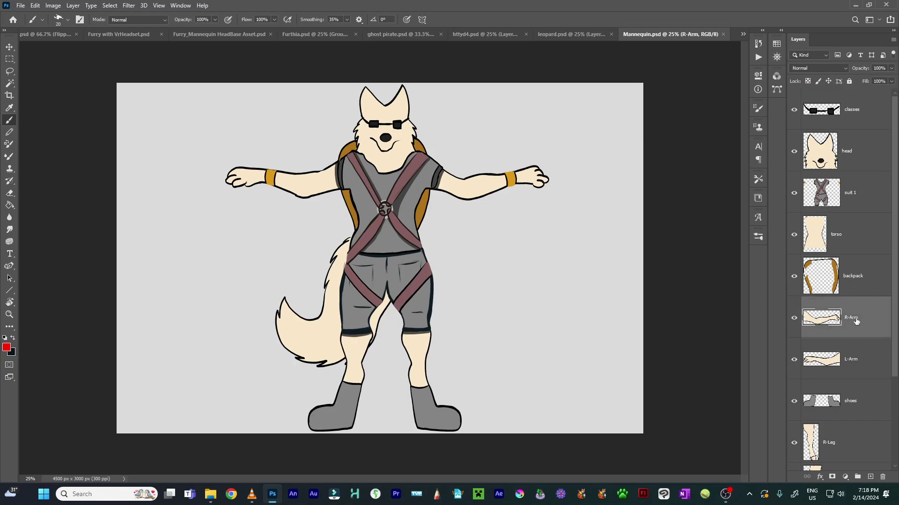
pyautogui.hotkey('ctrl', 't')
pyautogui.moveTo(563, 185); pyautogui.dragTo(512, 211)
pyautogui.press('Escape')
pyautogui.hotkey('ctrl', 't')
pyautogui.moveTo(562, 194); pyautogui.dragTo(519, 270)
pyautogui.moveTo(499, 183); pyautogui.dragTo(475, 241)
pyautogui.moveTo(554, 249); pyautogui.dragTo(527, 298)
pyautogui.moveTo(448, 242); pyautogui.dragTo(420, 242)
pyautogui.press('Escape')
pyautogui.press('b')
# - Close the Mannequin.psd and leopard.psd documents
pyautogui.hotkey('ctrl', 'shift', 'Tab')
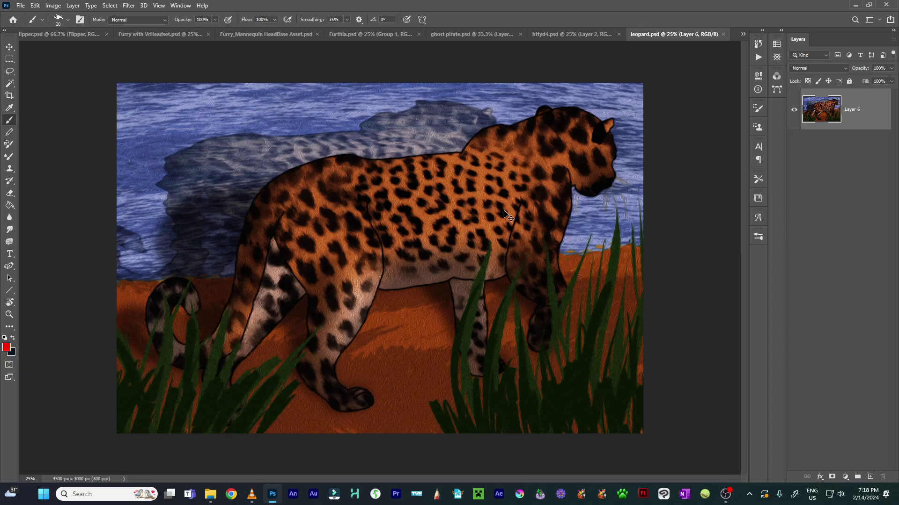
pyautogui.hotkey('ctrl', 'shift', 'Tab')
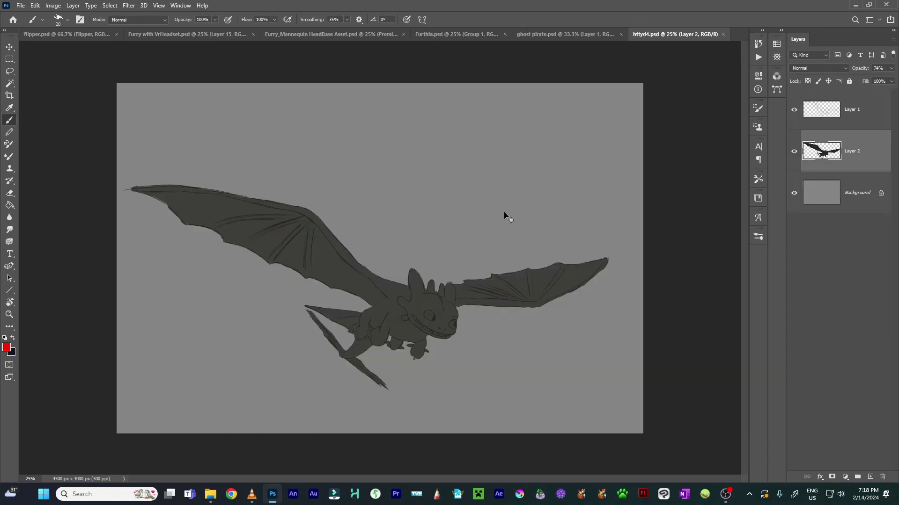
# - Toggle Layer 2 and Layer 1 of the httyd4 dragon artwork off and on, and close the document without saving
pyautogui.click(793, 161)
pyautogui.click(793, 161)
pyautogui.click(796, 110)
pyautogui.click(795, 111)
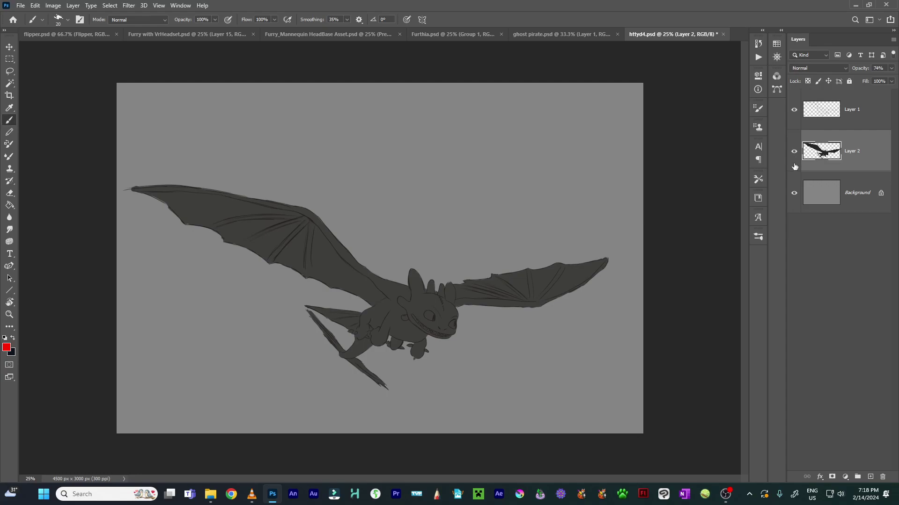
pyautogui.hotkey('ctrl', 'w')
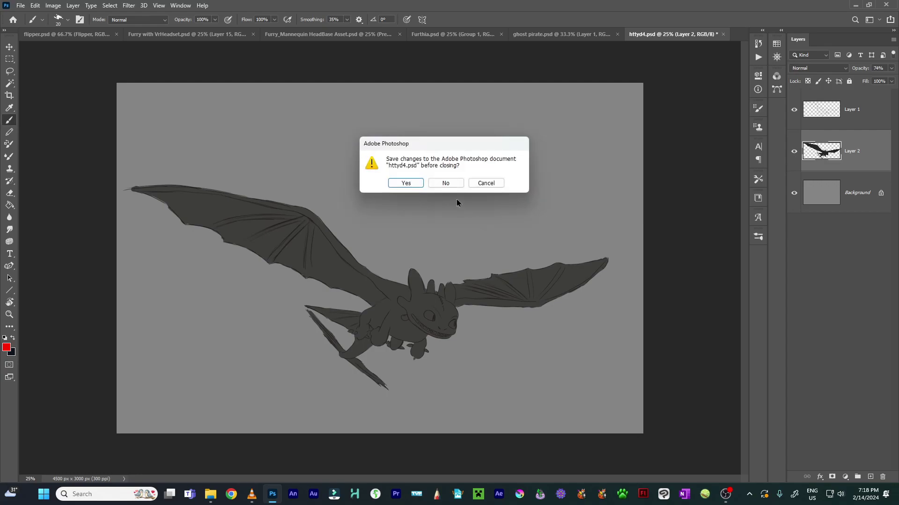
pyautogui.click(440, 182)
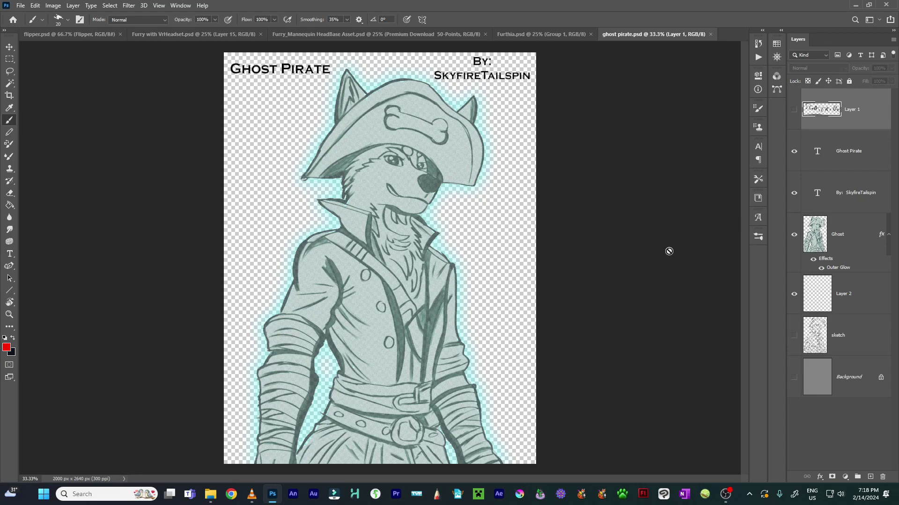
# - Hide the ghost pirate's Ghost, Layer 2 and text layers, preview Layer 1, and leave only the sketch layer visible
pyautogui.click(794, 234)
pyautogui.click(794, 192)
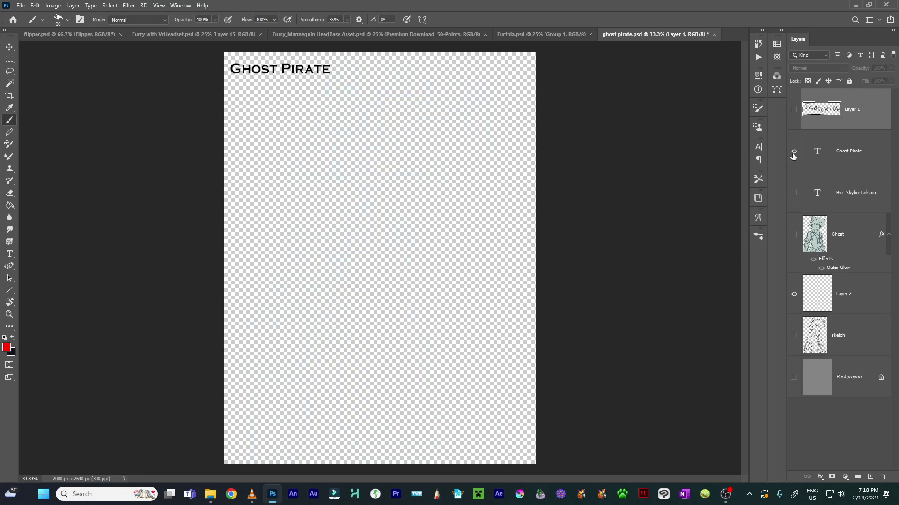
pyautogui.click(794, 151)
pyautogui.click(794, 109)
pyautogui.click(794, 335)
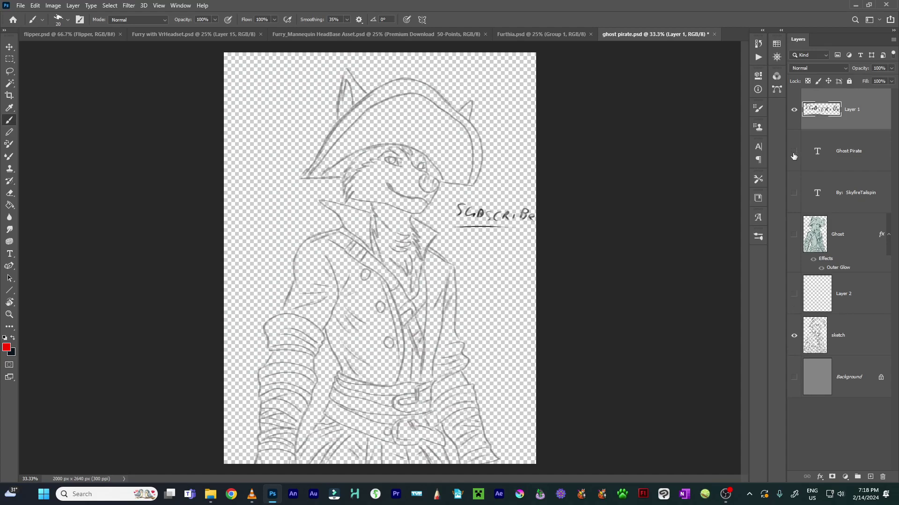
pyautogui.click(797, 116)
# - Raise the ghost pirate sketch layer's opacity to 100%
pyautogui.click(851, 341)
pyautogui.click(891, 69)
pyautogui.moveTo(881, 80); pyautogui.dragTo(893, 80)
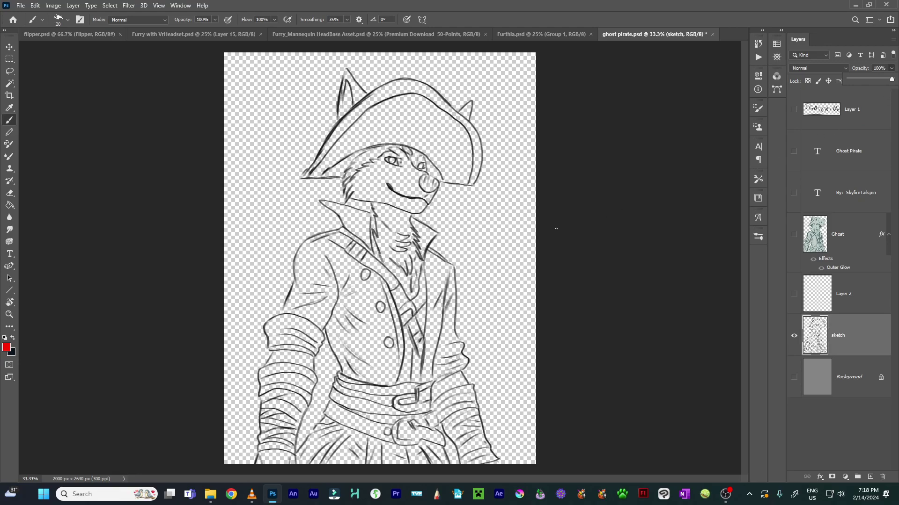
# - Show Layer 2, the Ghost layer, the Ghost Pirate title and the credit text over the sketch again
pyautogui.click(793, 294)
pyautogui.click(794, 235)
pyautogui.click(793, 151)
pyautogui.click(799, 192)
pyautogui.click(794, 193)
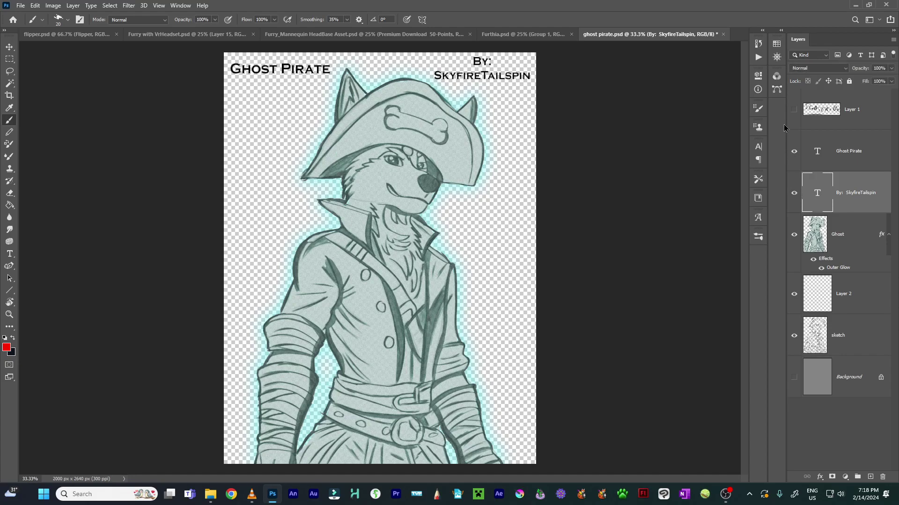
# - Show Layer 1 with the Subscribe lettering, and close the ghost pirate.psd document without saving
pyautogui.click(794, 110)
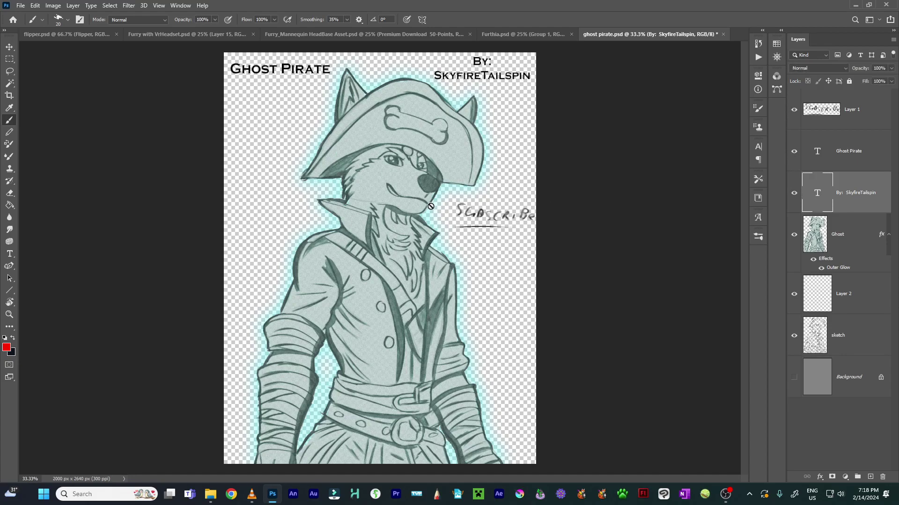
pyautogui.hotkey('ctrl', 'w')
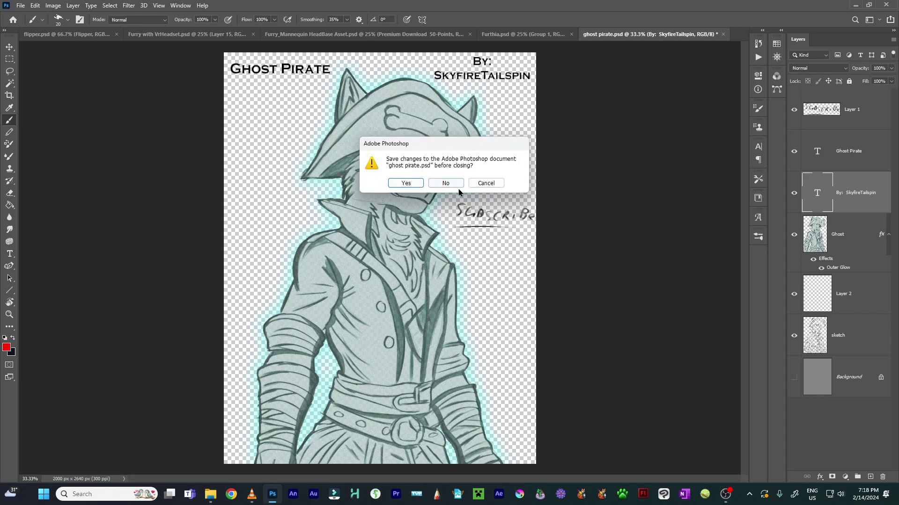
pyautogui.click(445, 184)
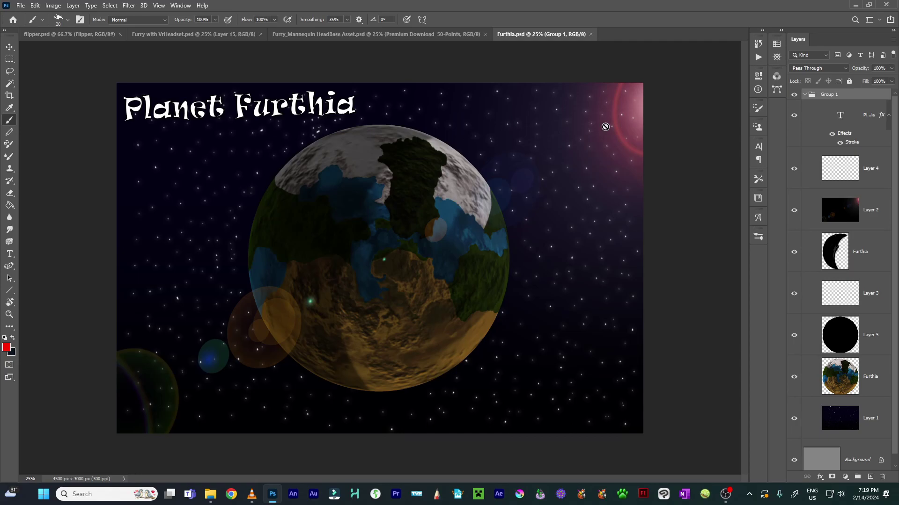
# - Look over and close the Furthia, Furry_Mannequin HeadBase Asset and Furry with VrHeadset documents one after another
pyautogui.hotkey('ctrl', 'w')
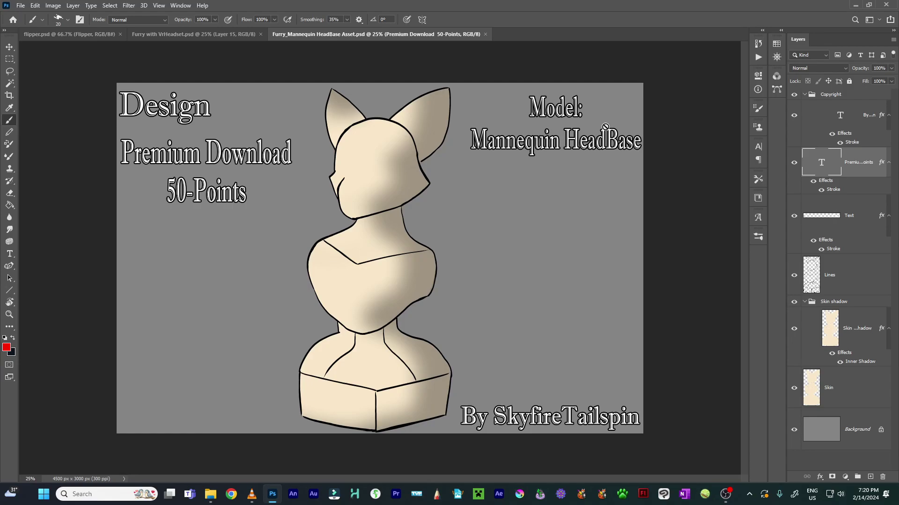
pyautogui.hotkey('ctrl', 'w')
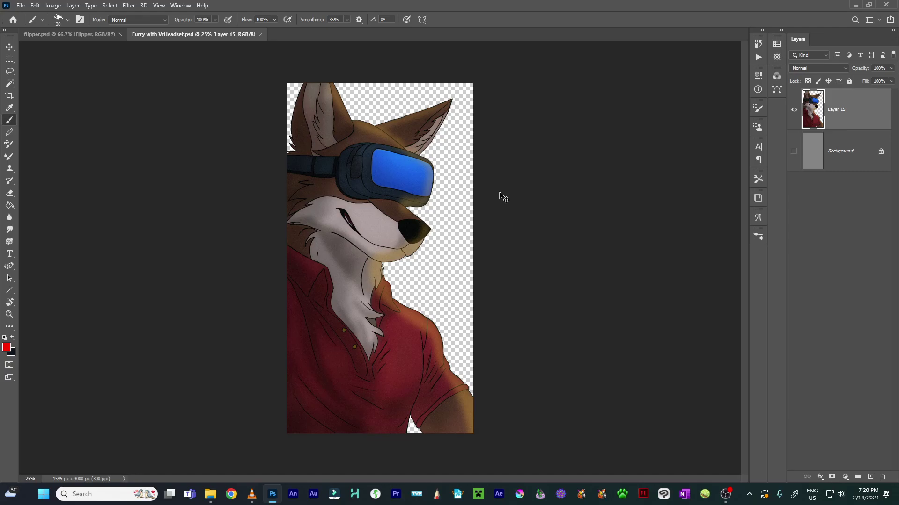
pyautogui.hotkey('ctrl', 'w')
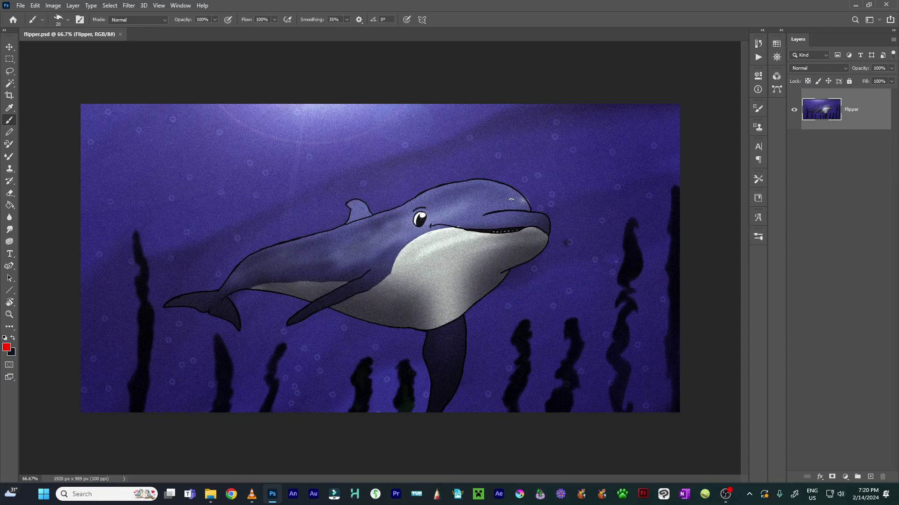
# - Circle the dolphin's mouth corner, tail, side fin, dorsal fin, eye, snout and lower fin plus the seaweed on both sides in red
pyautogui.moveTo(449, 216)
pyautogui.mouseDown()
pyautogui.moveTo(451, 230)
pyautogui.moveTo(463, 218)
pyautogui.mouseUp()
pyautogui.moveTo(195, 267)
pyautogui.mouseDown()
pyautogui.moveTo(171, 308)
pyautogui.moveTo(224, 282)
pyautogui.mouseUp()
pyautogui.moveTo(365, 269)
pyautogui.mouseDown()
pyautogui.moveTo(311, 321)
pyautogui.moveTo(362, 300)
pyautogui.mouseUp()
pyautogui.moveTo(362, 190); pyautogui.dragTo(348, 212)
pyautogui.moveTo(444, 196)
pyautogui.mouseDown()
pyautogui.moveTo(404, 230)
pyautogui.moveTo(420, 215)
pyautogui.mouseUp()
pyautogui.moveTo(515, 216)
pyautogui.mouseDown()
pyautogui.moveTo(554, 207)
pyautogui.moveTo(565, 229)
pyautogui.mouseUp()
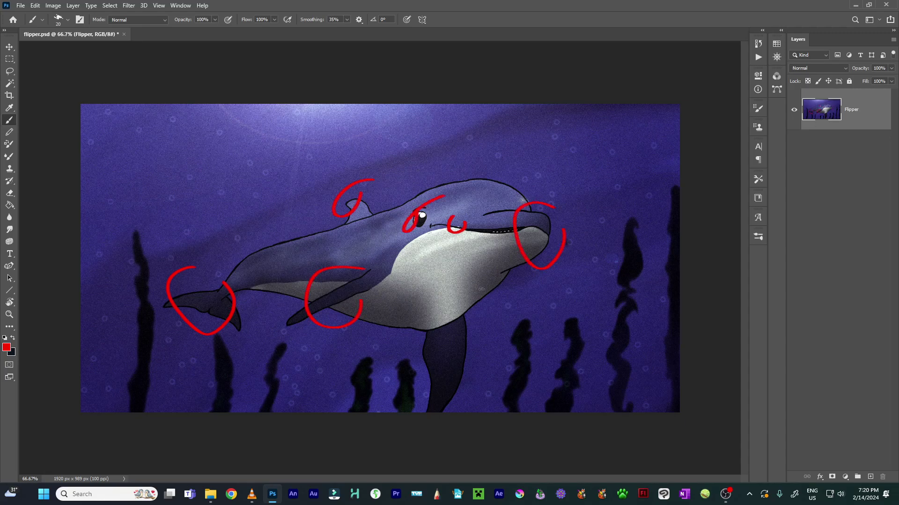
pyautogui.moveTo(430, 336)
pyautogui.mouseDown()
pyautogui.moveTo(472, 374)
pyautogui.moveTo(452, 358)
pyautogui.mouseUp()
pyautogui.moveTo(647, 248)
pyautogui.mouseDown()
pyautogui.moveTo(562, 339)
pyautogui.moveTo(619, 304)
pyautogui.mouseUp()
pyautogui.moveTo(106, 326)
pyautogui.mouseDown()
pyautogui.moveTo(170, 387)
pyautogui.moveTo(89, 382)
pyautogui.mouseUp()
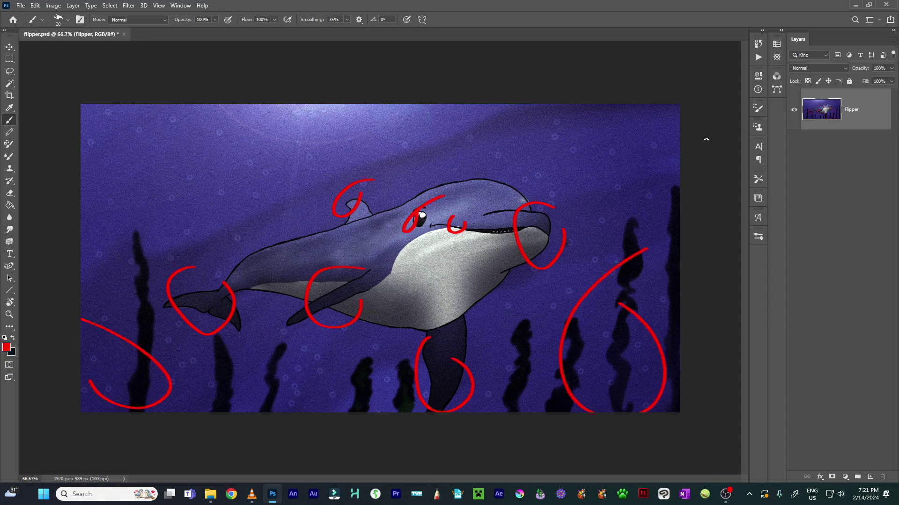
# - Number the circled areas by hand in red, from 1 at the left-hand seaweed to 9 at the dorsal fin
pyautogui.moveTo(132, 363); pyautogui.dragTo(132, 389)
pyautogui.moveTo(196, 303); pyautogui.dragTo(208, 320)
pyautogui.moveTo(322, 298)
pyautogui.mouseDown()
pyautogui.moveTo(344, 317)
pyautogui.moveTo(334, 327)
pyautogui.mouseUp()
pyautogui.moveTo(434, 364)
pyautogui.mouseDown()
pyautogui.moveTo(435, 387)
pyautogui.moveTo(451, 393)
pyautogui.mouseUp()
pyautogui.moveTo(612, 337)
pyautogui.mouseDown()
pyautogui.moveTo(621, 335)
pyautogui.moveTo(588, 377)
pyautogui.mouseUp()
pyautogui.moveTo(547, 227); pyautogui.dragTo(543, 240)
pyautogui.moveTo(453, 205)
pyautogui.mouseDown()
pyautogui.moveTo(461, 213)
pyautogui.moveTo(418, 194)
pyautogui.mouseUp()
pyautogui.moveTo(382, 147)
pyautogui.mouseDown()
pyautogui.moveTo(345, 157)
pyautogui.moveTo(388, 150)
pyautogui.mouseUp()
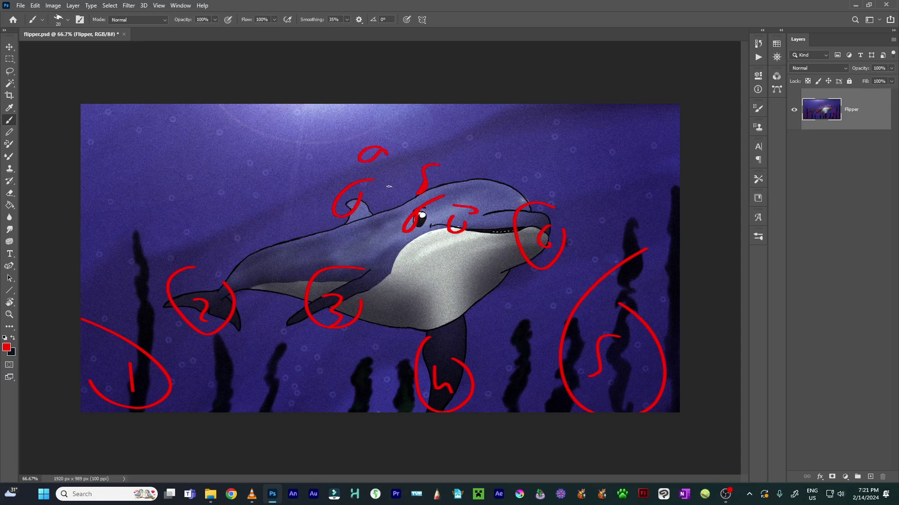
pyautogui.moveTo(223, 131); pyautogui.dragTo(229, 180)
pyautogui.moveTo(282, 164); pyautogui.dragTo(301, 150)
pyautogui.moveTo(199, 139); pyautogui.dragTo(259, 151)
pyautogui.hotkey('ctrl', 'z')
pyautogui.hotkey('ctrl', 'z')
pyautogui.hotkey('ctrl', 'z')
# - Write a large red 10 in the water above the dolphin's back, and close flipper.psd without saving
pyautogui.moveTo(205, 135); pyautogui.dragTo(204, 178)
pyautogui.moveTo(253, 146)
pyautogui.mouseDown()
pyautogui.moveTo(212, 148)
pyautogui.moveTo(225, 178)
pyautogui.moveTo(250, 155)
pyautogui.mouseUp()
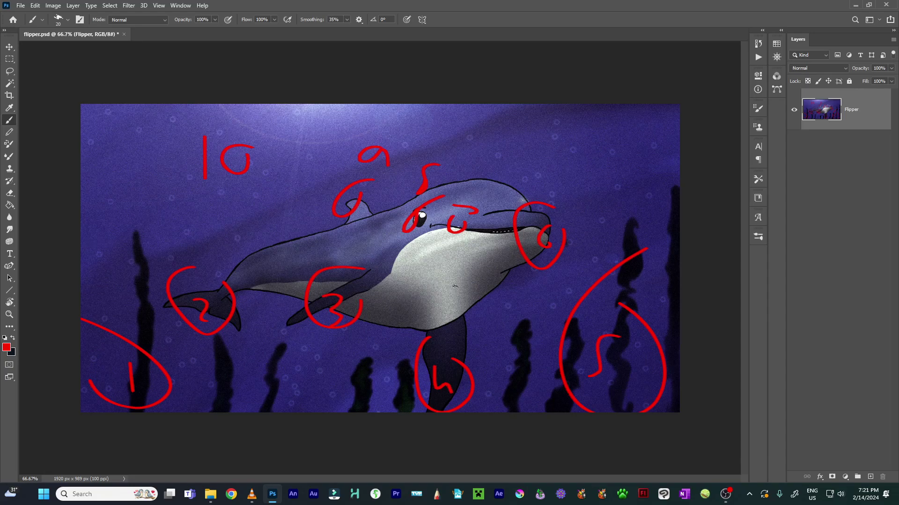
pyautogui.hotkey('ctrl', 'w')
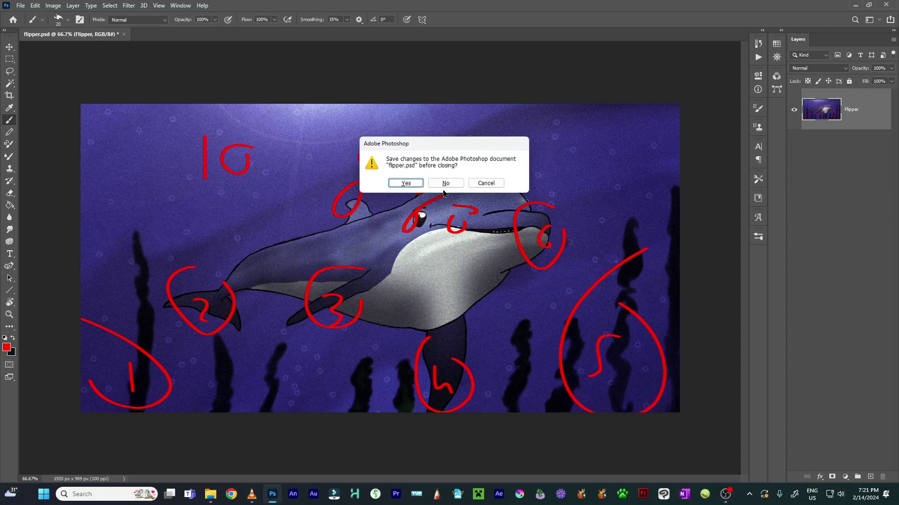
pyautogui.click(445, 183)
# - Switch to the 02 Photoshop folder in File Explorer and select all PSD files from anime.psd to Wolf5.psd
pyautogui.scroll(-5, 364, 342)
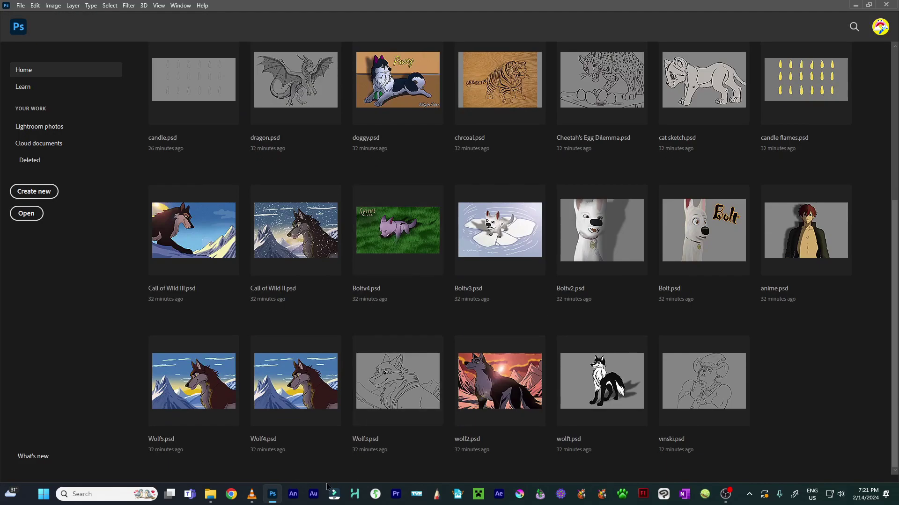
pyautogui.click(211, 495)
pyautogui.scroll(-3, 206, 369)
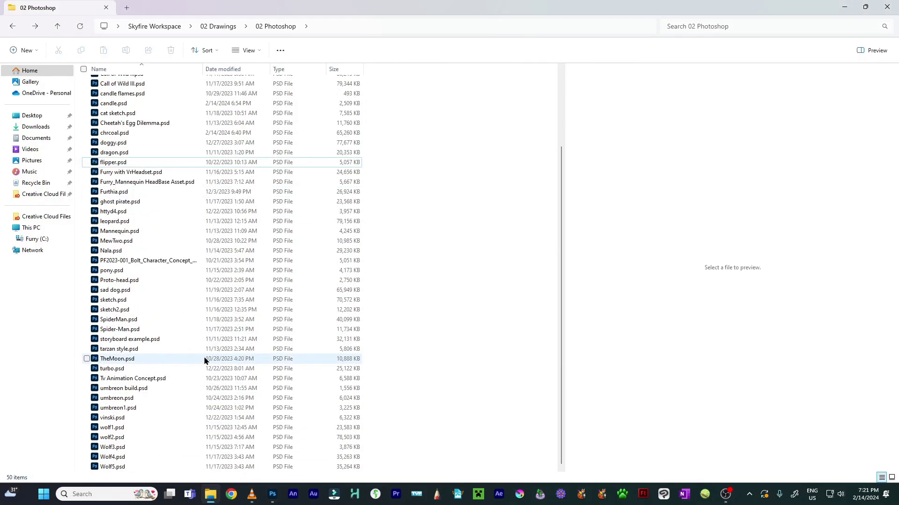
pyautogui.click(139, 460)
pyautogui.click(136, 467)
pyautogui.scroll(4, 129, 330)
pyautogui.keyDown('shift'); pyautogui.click(117, 125); pyautogui.keyUp('shift')
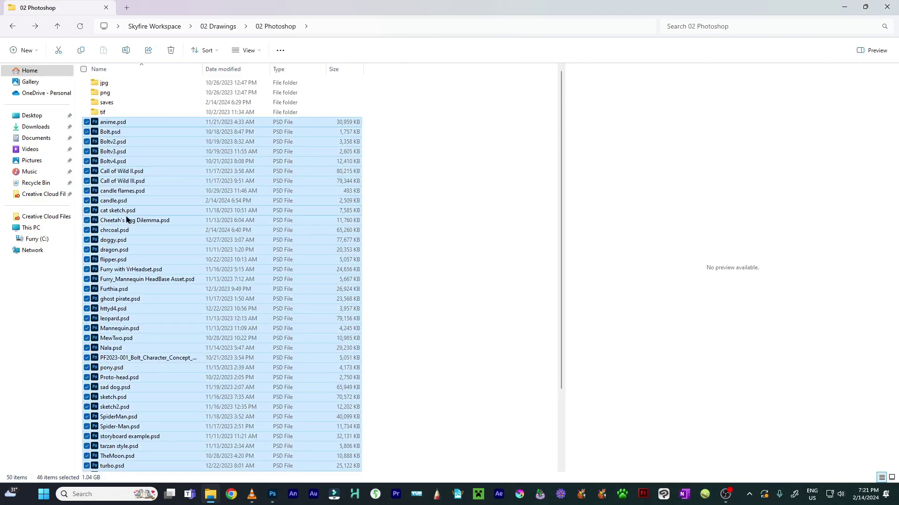